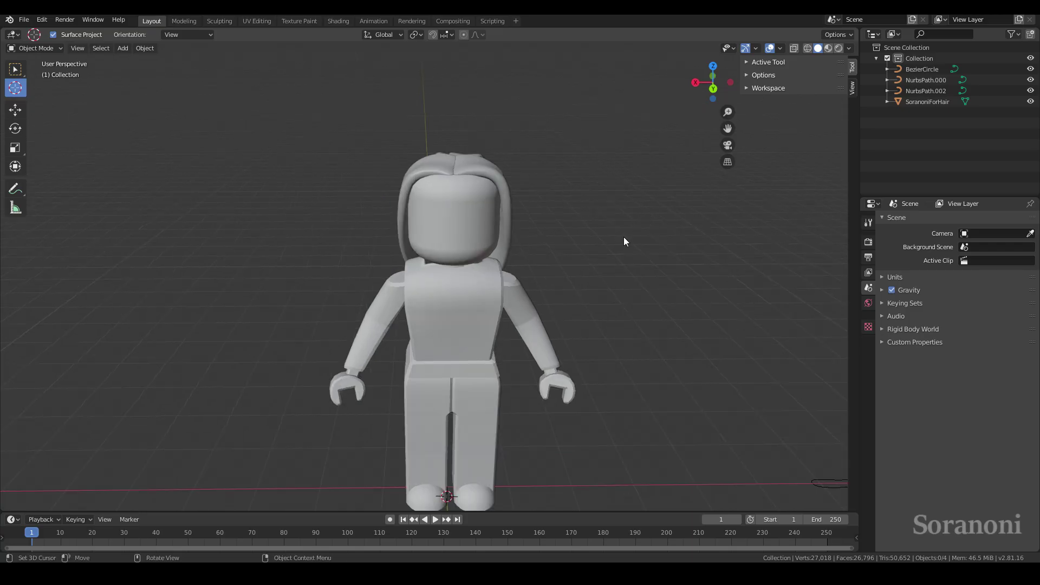
Open the Add menu over the avatar scene to list the objects that can be added.
key("shift+a")
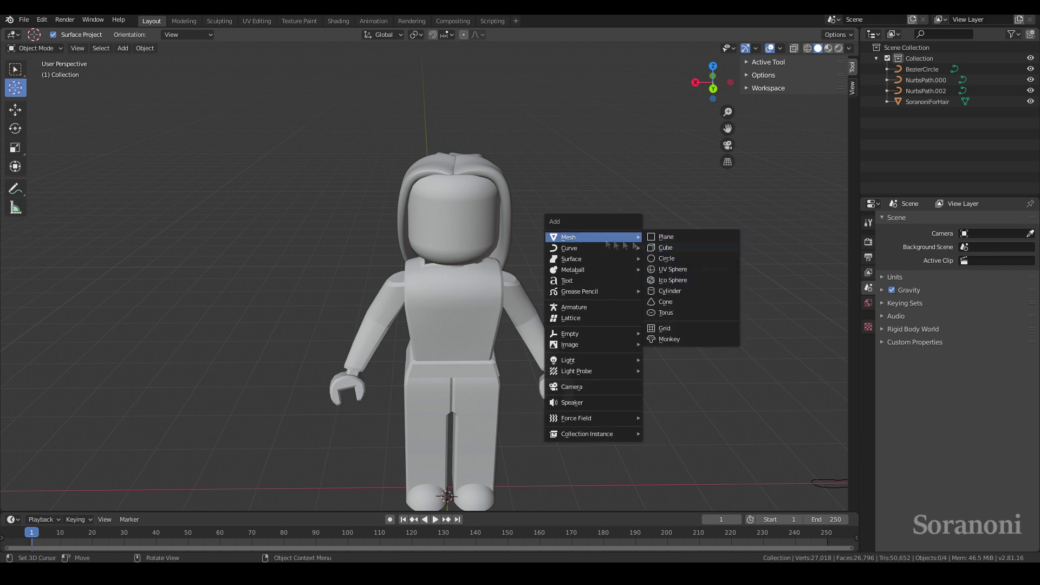
Add a NURBS path curve and lift it up to the avatar's head height.
left_click(677, 296)
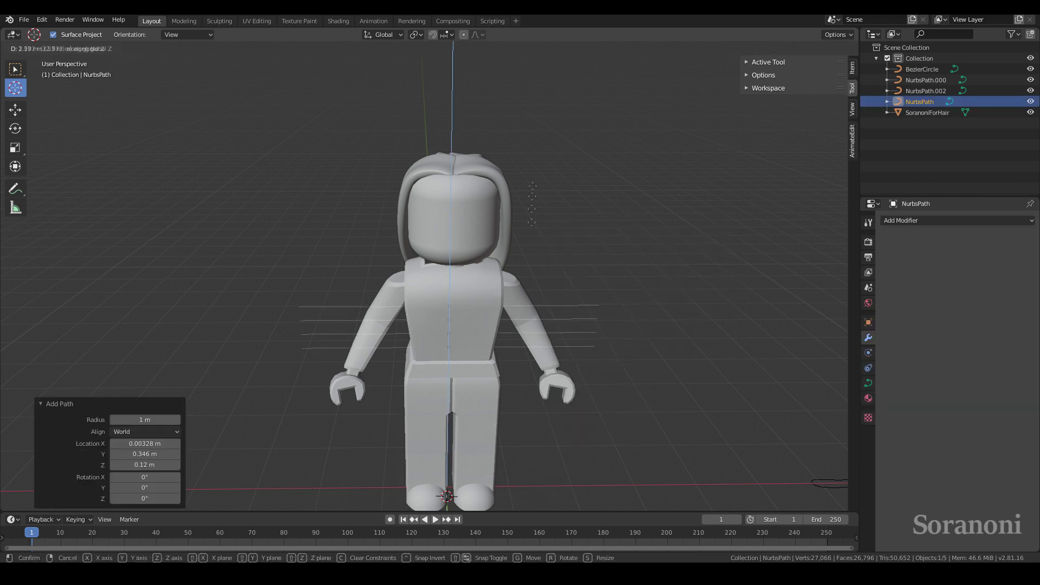
left_click(545, 65)
scroll(571, 307, "up", 2)
scroll(572, 306, "up", 2)
mouse_move(546, 271)
middle_mouse_down()
mouse_move(581, 301)
mouse_move(592, 250)
middle_mouse_up()
left_click(607, 256)
key("KP_1")
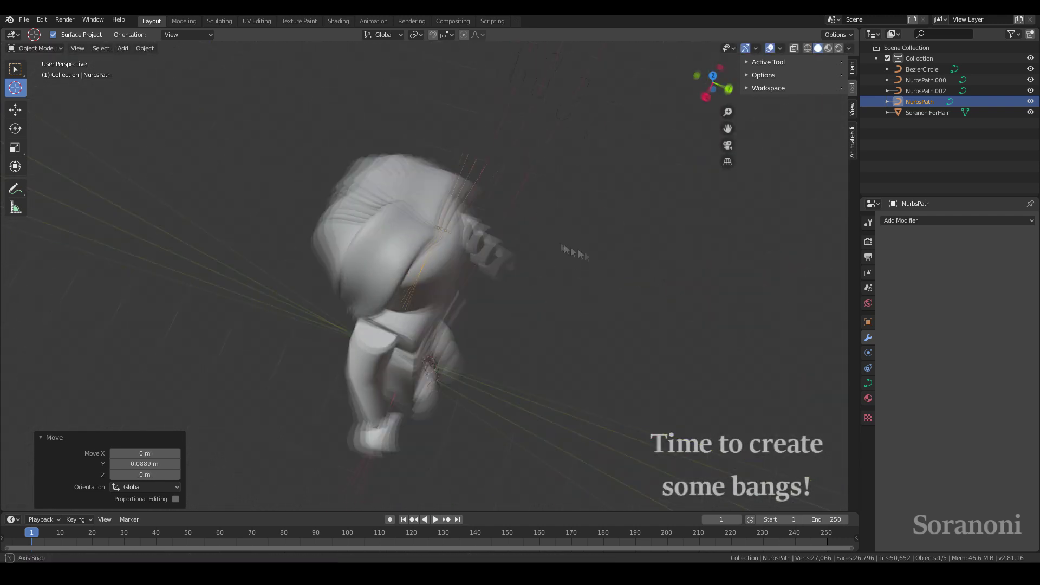
Nudge the path along X and vertically so it sits just above the forehead.
key("g")
key("x")
left_click(581, 282)
key("g")
mouse_move(581, 282)
middle_mouse_down()
mouse_move(614, 275)
mouse_move(487, 256)
mouse_move(502, 311)
middle_mouse_up()
left_click(610, 282)
key("Tab")
Lower the curve's middle control point along Z.
left_click(491, 247)
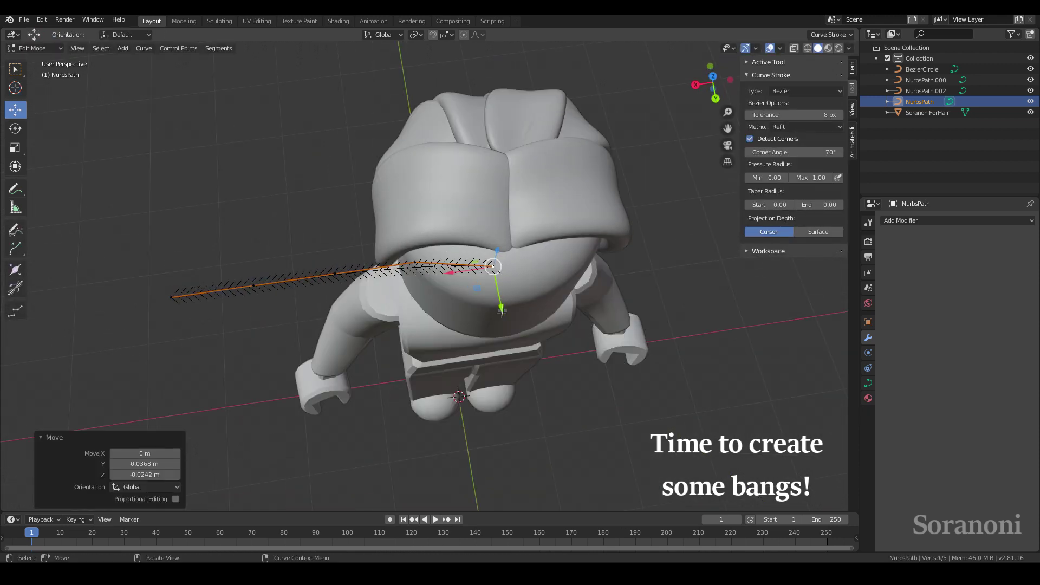
middle_click_drag(457, 260, 336, 271)
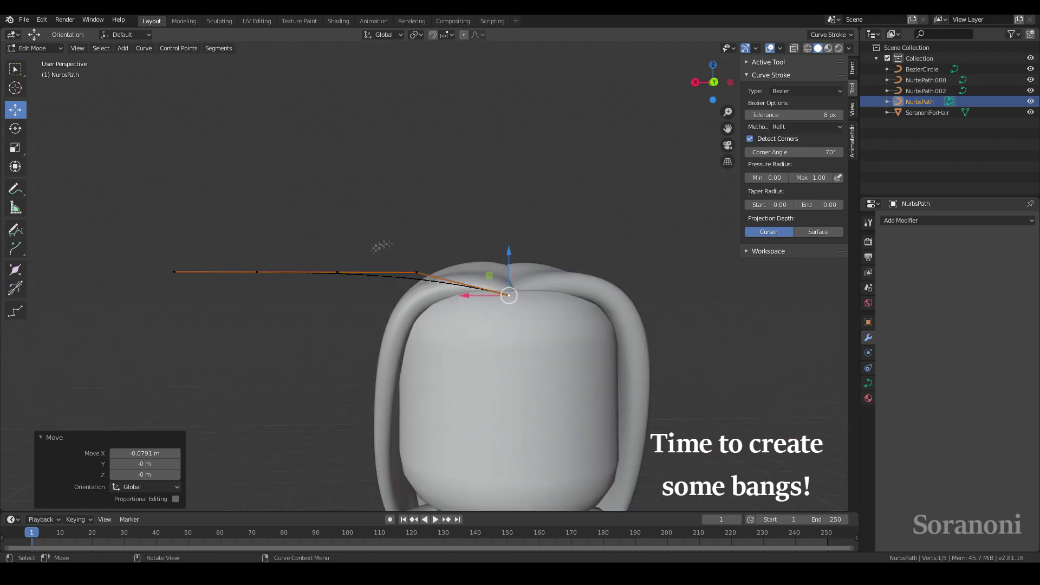
left_click(337, 272)
key("g")
key("z")
left_click(265, 274)
key("g")
key("z")
left_click(286, 428)
Select the left end point and drop the curve end down beside the face.
left_click(174, 272, "shift")
mouse_move(175, 271)
middle_mouse_down()
mouse_move(458, 321)
mouse_move(239, 154)
middle_mouse_up()
left_click(254, 180)
left_click(239, 426)
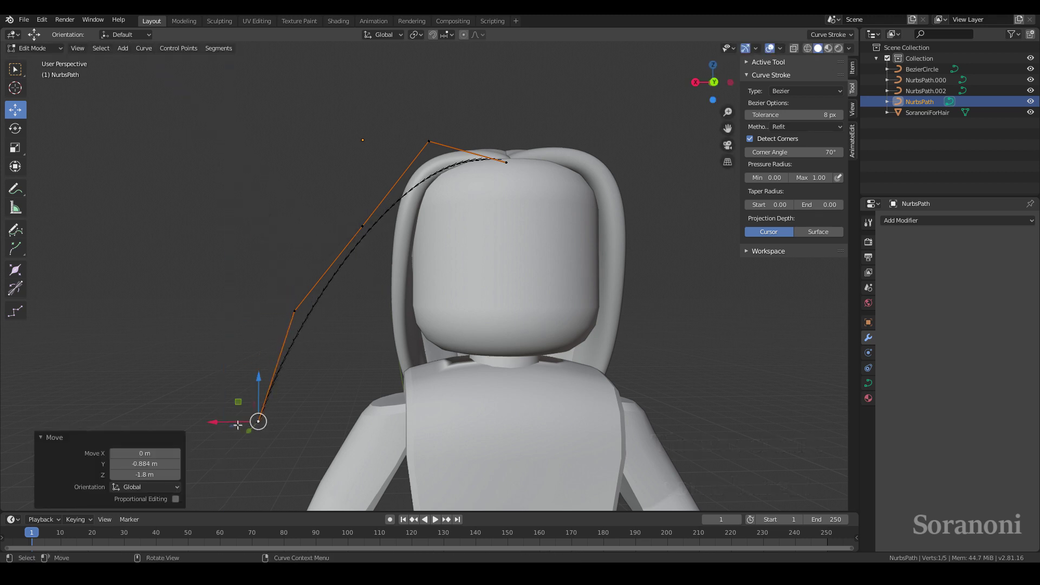
left_click(238, 424)
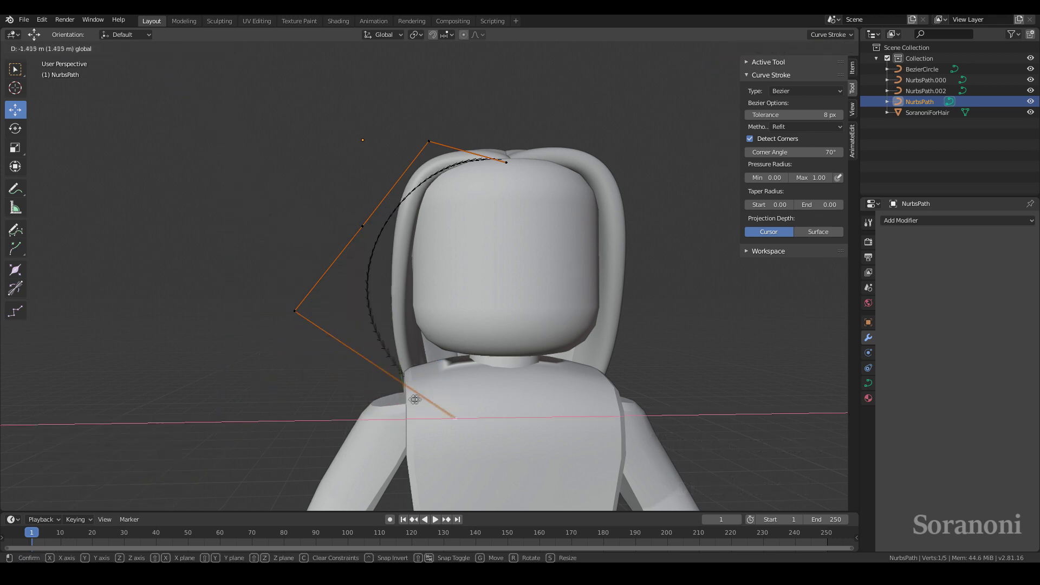
left_click(410, 400)
middle_click_drag(409, 400, 366, 412)
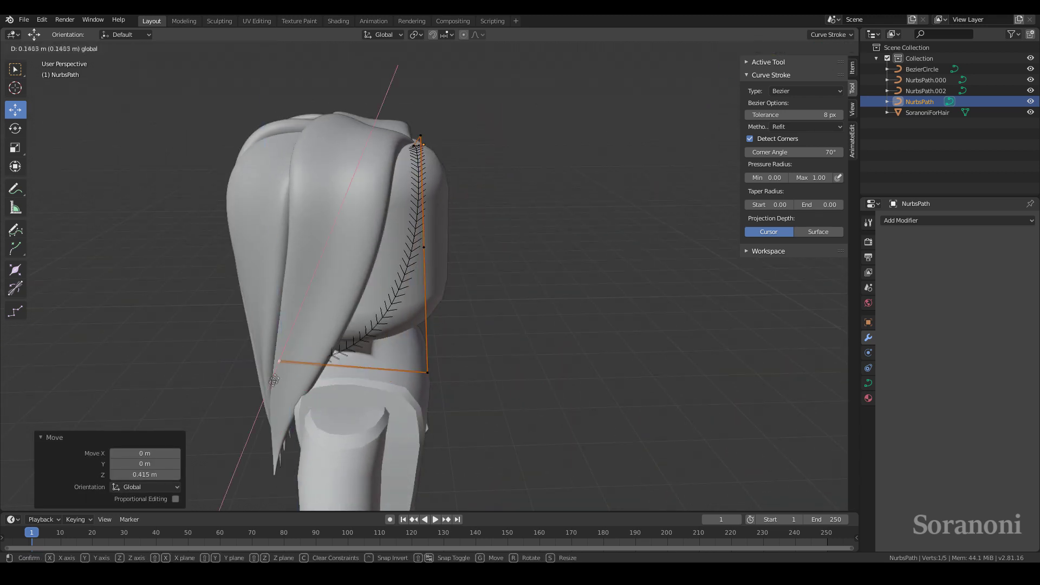
Shift the end point along Y, then raise it along Z.
key("g")
key("y")
left_click(428, 352)
middle_click_drag(428, 352, 267, 249)
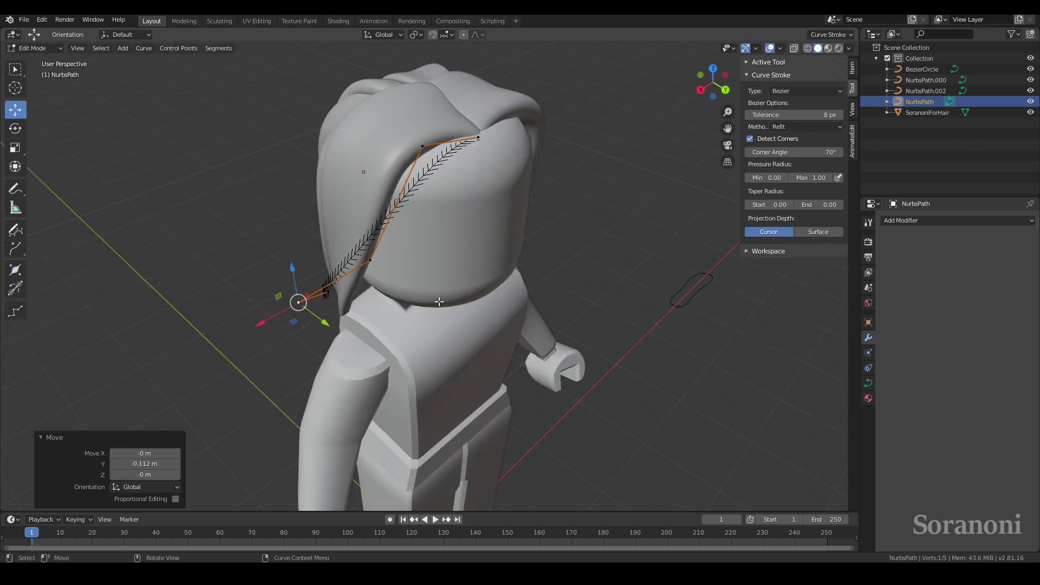
mouse_move(343, 249)
middle_mouse_down()
mouse_move(334, 379)
mouse_move(315, 355)
mouse_move(359, 194)
middle_mouse_up()
key("g")
key("z")
left_click(333, 395)
Lift a control point higher along Z and adjust it sideways along X.
key("g")
key("x")
key("Escape")
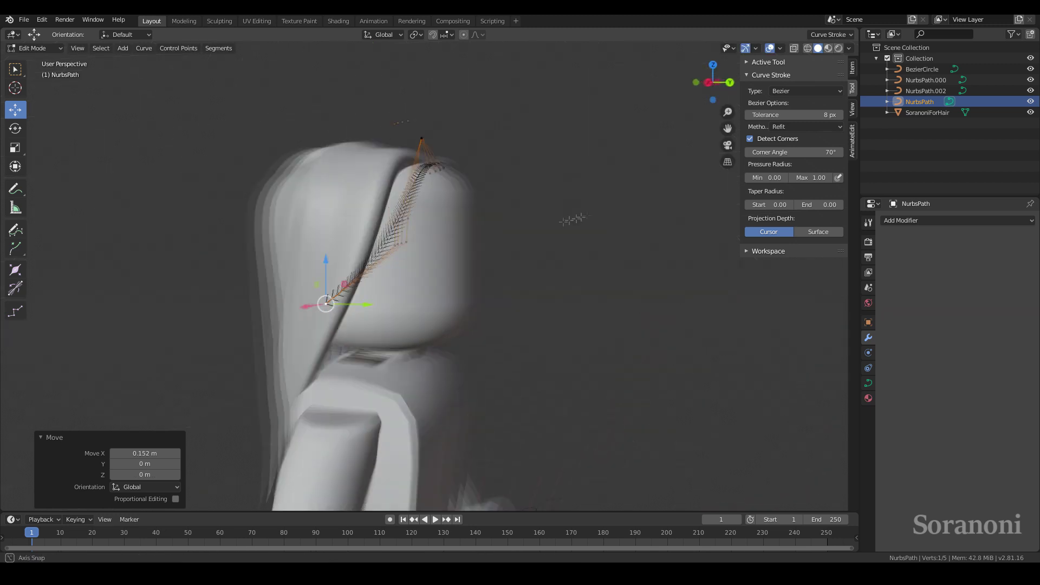
key("g")
key("z")
left_click(353, 182)
key("g")
key("x")
left_click(367, 234)
Shift the curve end along Y toward the face and orbit to check the arc.
middle_click_drag(367, 234, 373, 322)
key("g")
key("y")
left_click(352, 319)
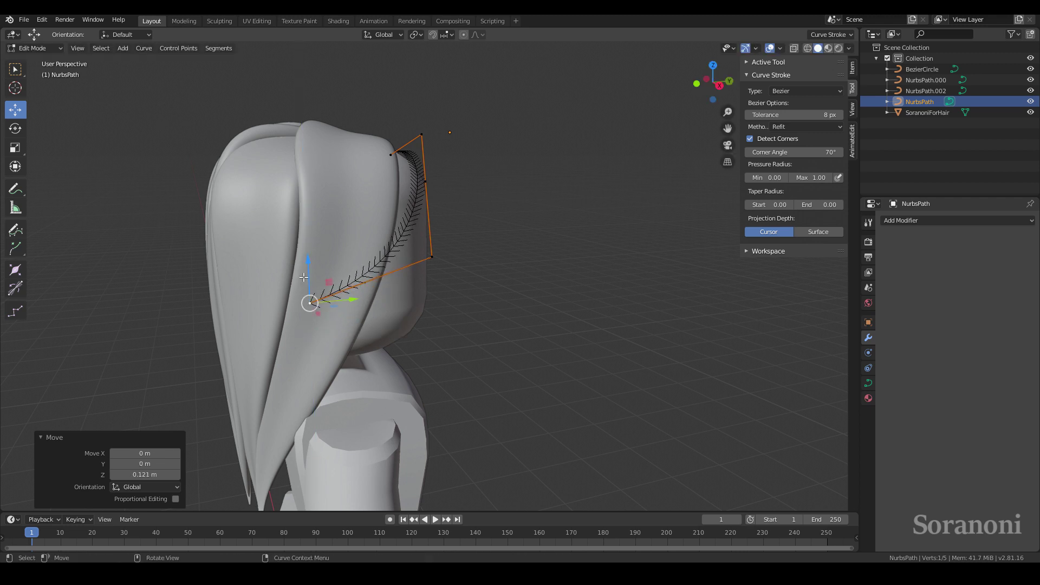
mouse_move(558, 289)
middle_mouse_down()
mouse_move(566, 149)
mouse_move(632, 169)
mouse_move(472, 266)
middle_mouse_up()
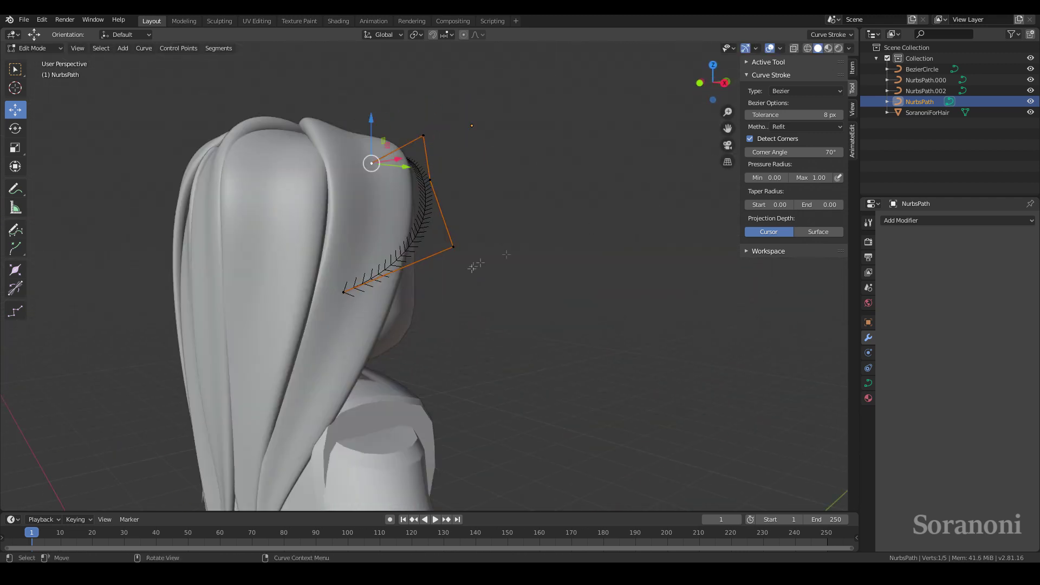
left_click_drag(369, 288, 357, 289)
middle_click_drag(358, 289, 255, 284)
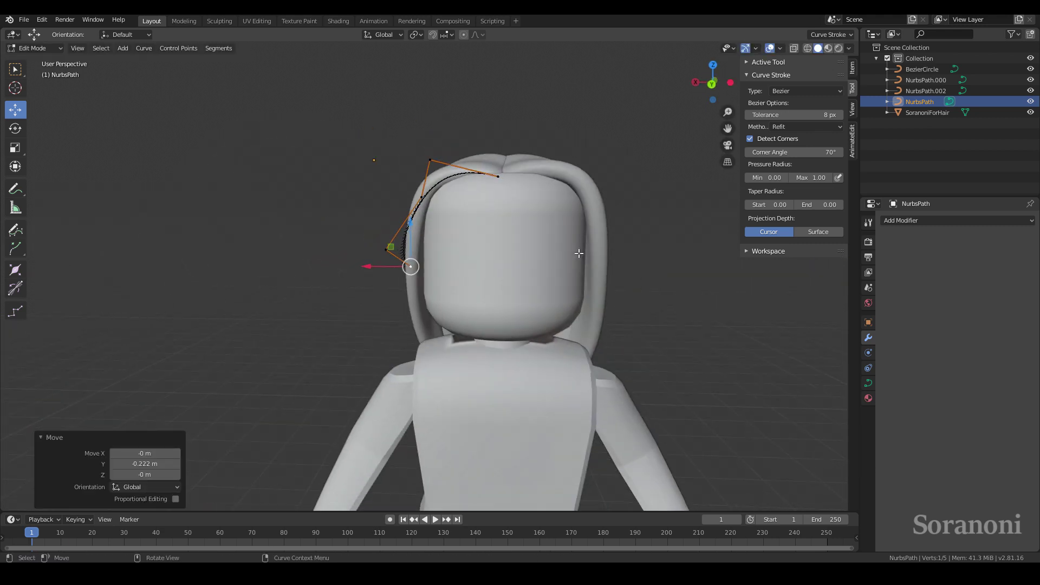
mouse_move(581, 254)
middle_mouse_down()
mouse_move(643, 274)
mouse_move(616, 261)
middle_mouse_up()
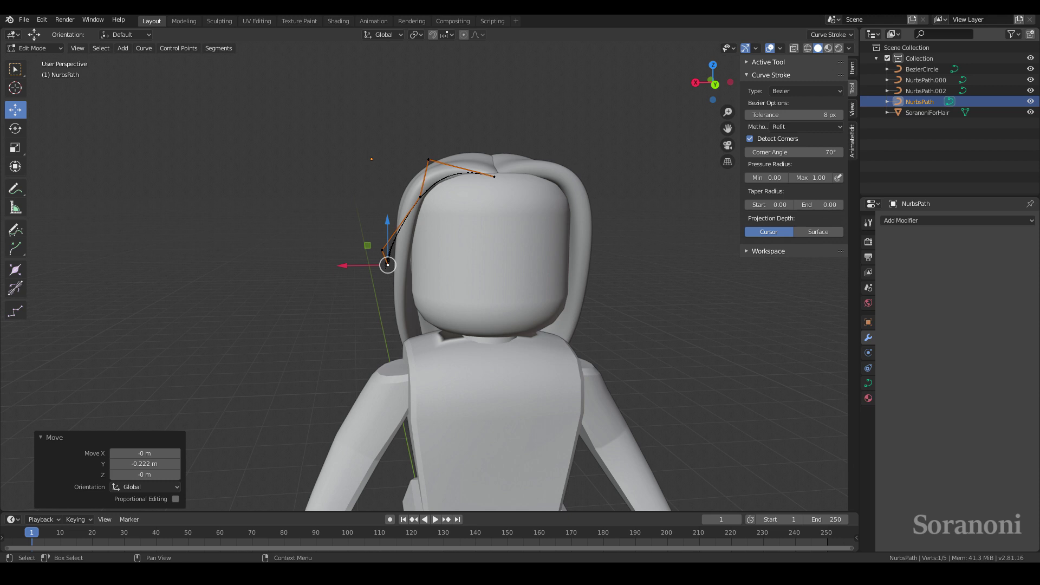
middle_click_drag(686, 299, 675, 293)
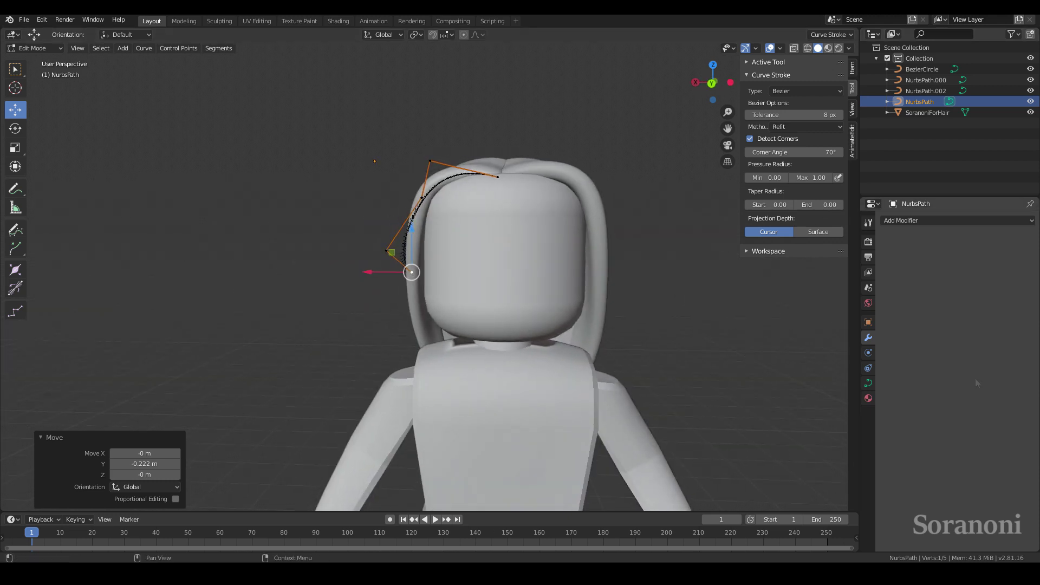
scroll(680, 320, "down", 2)
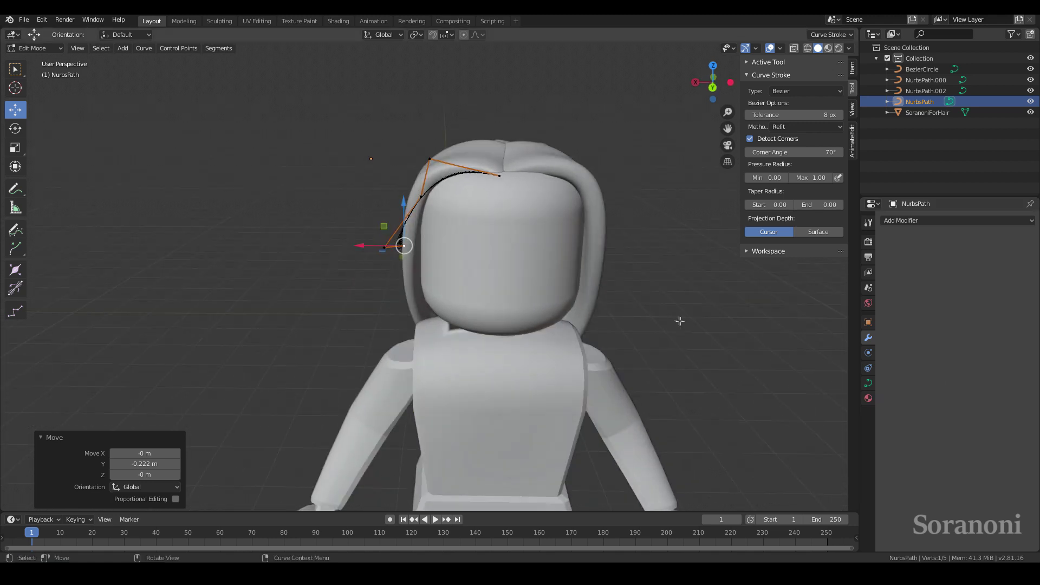
scroll(663, 309, "down", 2)
Set the curve's Bevel Object to BezierCircle in Curve Data properties.
left_click(869, 382)
scroll(643, 351, "down", 2)
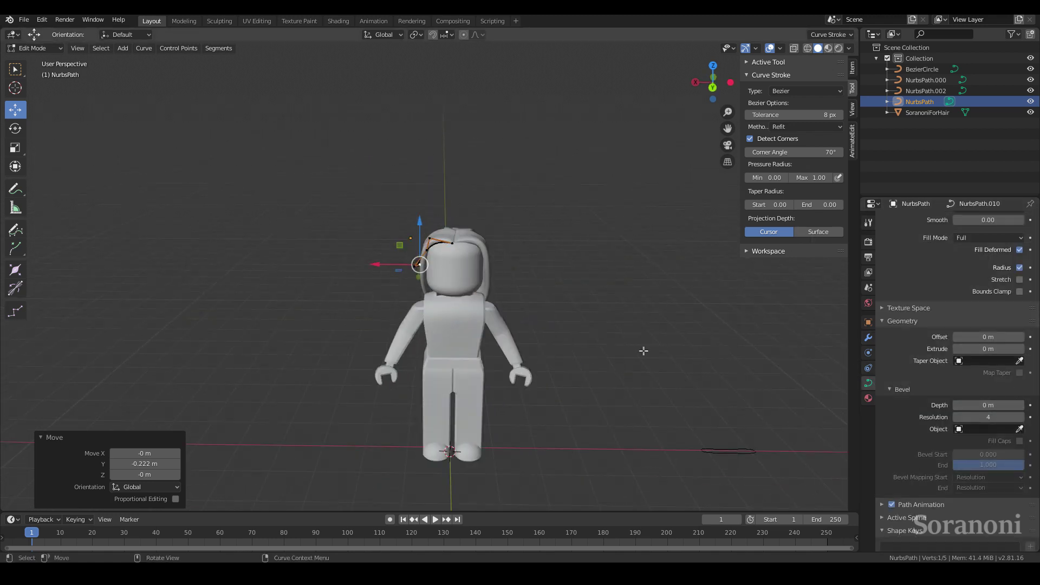
left_click(1020, 429)
left_click(729, 451)
scroll(444, 260, "up", 5)
Scale the strand's thickness per point with Alt+S, tapering toward a thin tip.
middle_click_drag(445, 260, 415, 232)
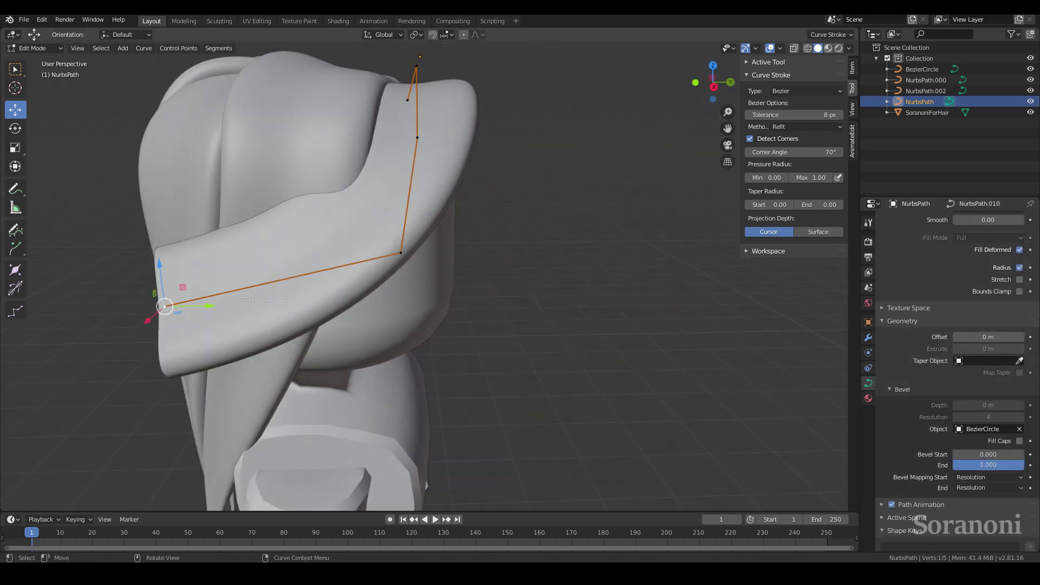
key("alt+s")
left_click(414, 231)
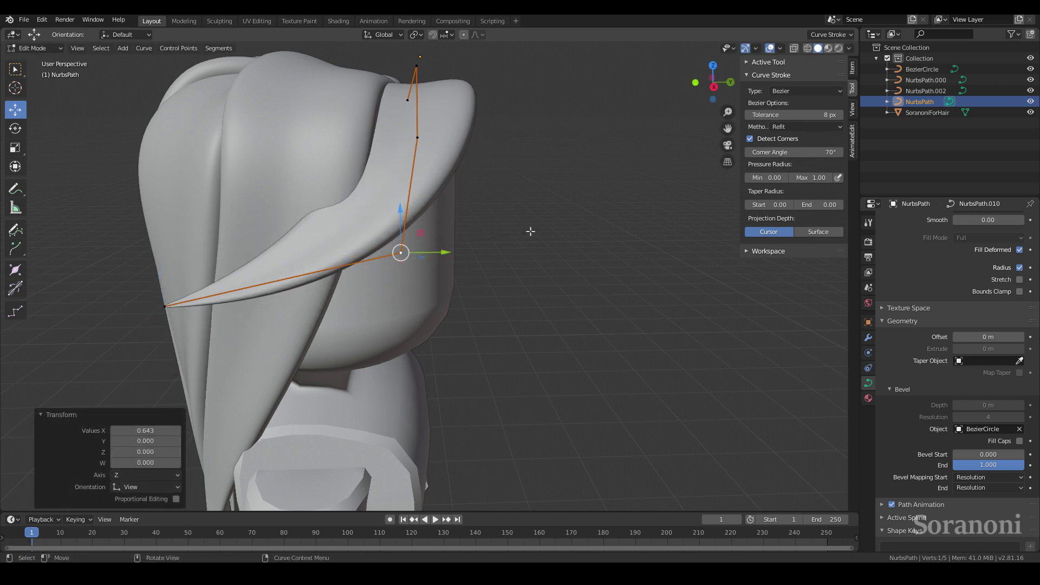
middle_click_drag(532, 229, 414, 152)
left_click(414, 153)
key("alt+s")
left_click(583, 158)
middle_click_drag(583, 157, 552, 97)
left_click(557, 96)
key("alt+s")
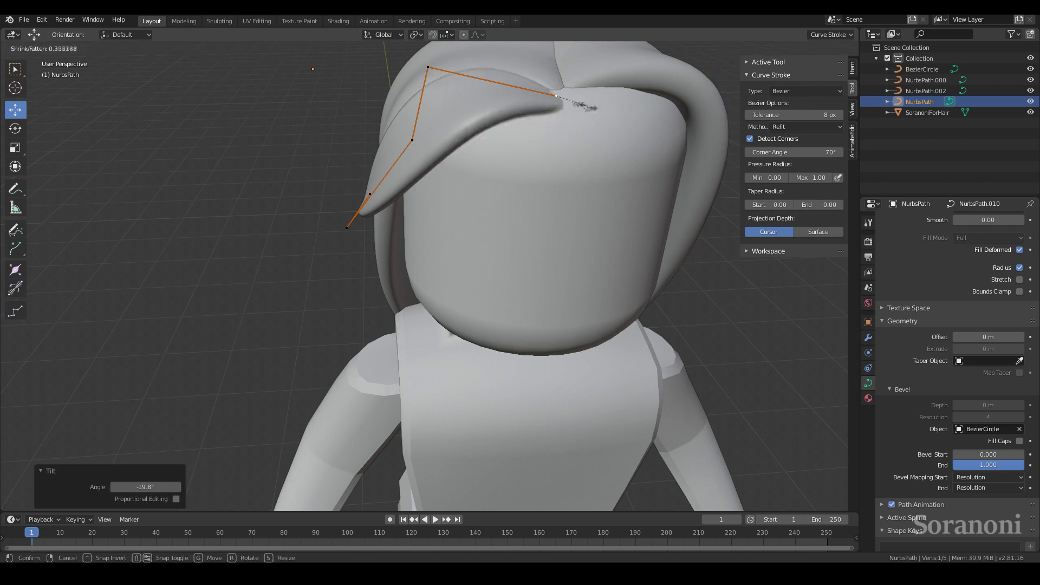
left_click(545, 101)
Extrude a new point from the curve end on top of the head.
middle_click_drag(557, 96, 439, 100)
left_click(439, 101)
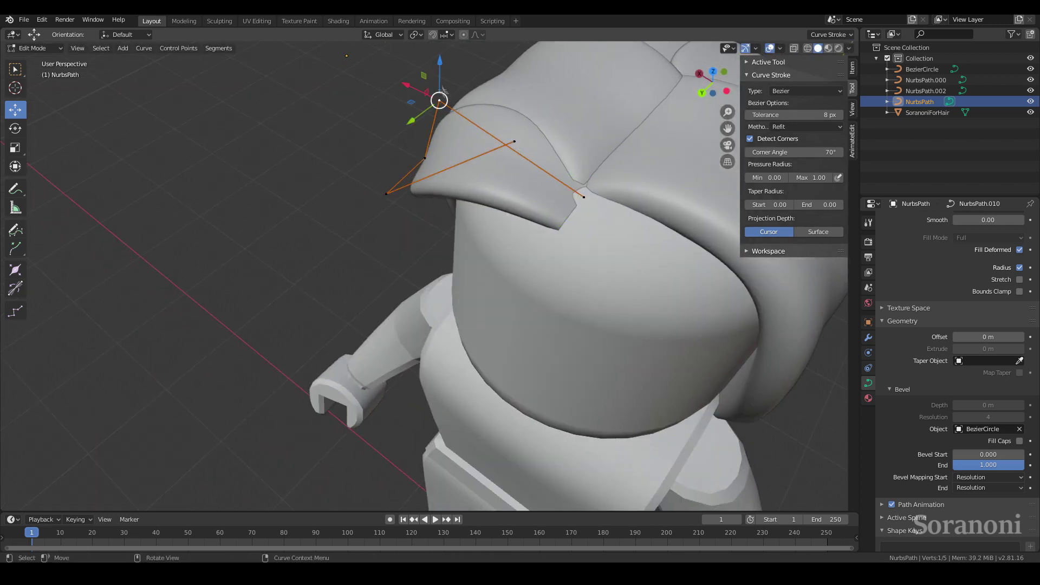
key("e")
left_click(566, 179)
key("g")
middle_click_drag(566, 179, 633, 123)
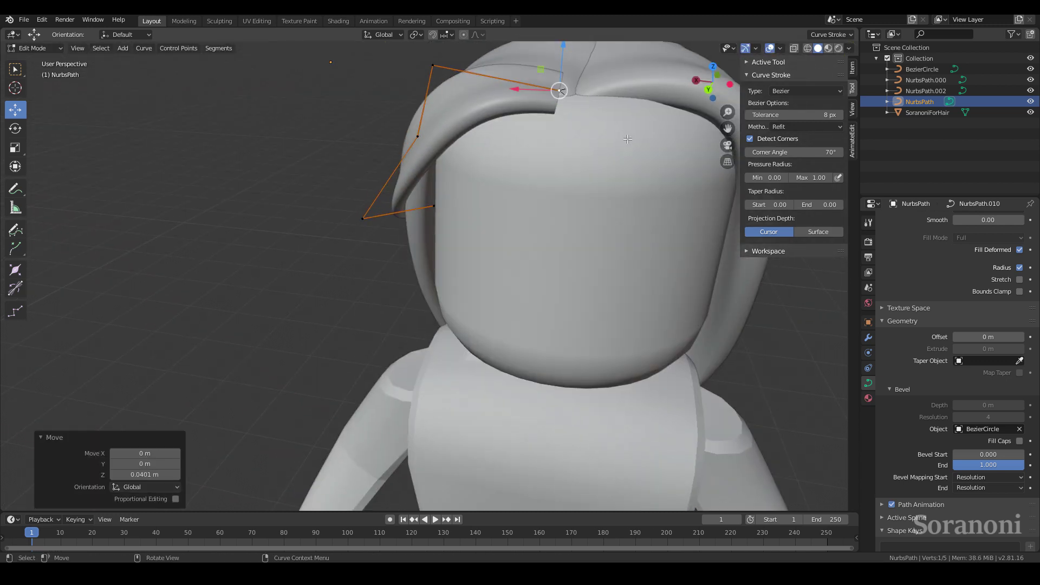
key("g")
key("Escape")
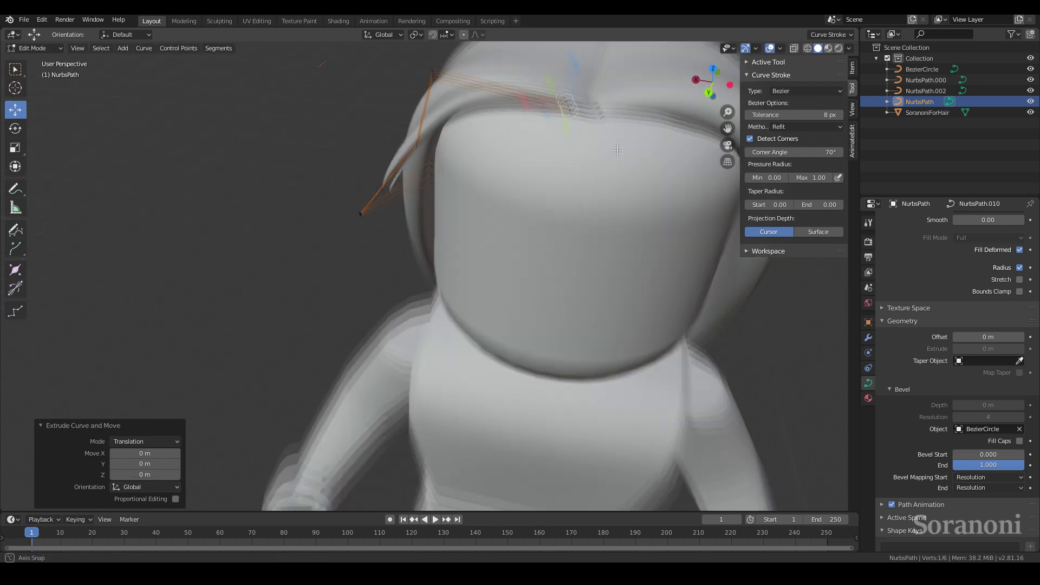
Extrude a new control point from the bangs strand's end and move it along X.
middle_click_drag(633, 123, 638, 166)
key("ctrl+z")
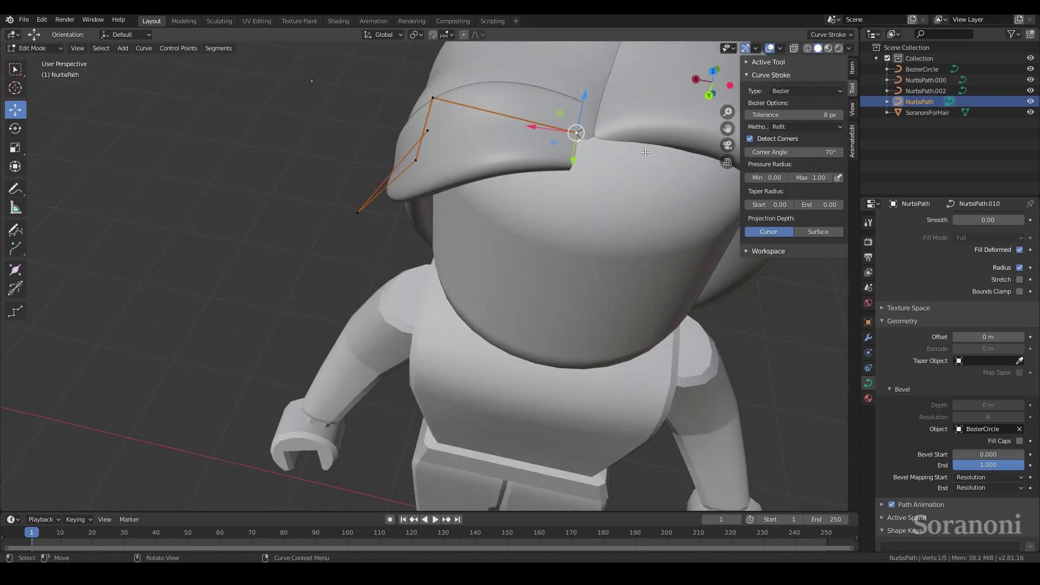
key("e")
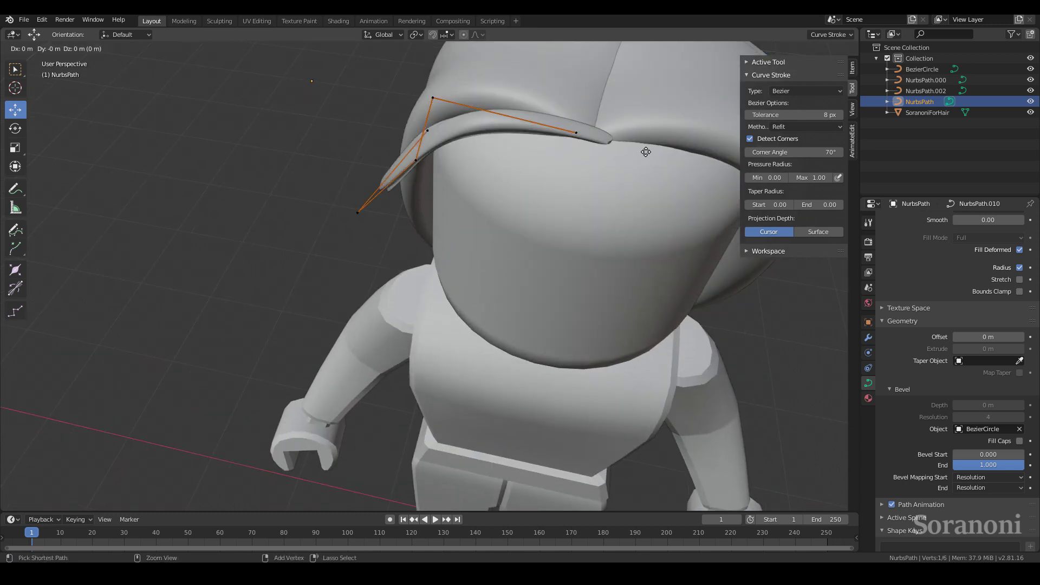
key("Escape")
key("g")
key("x")
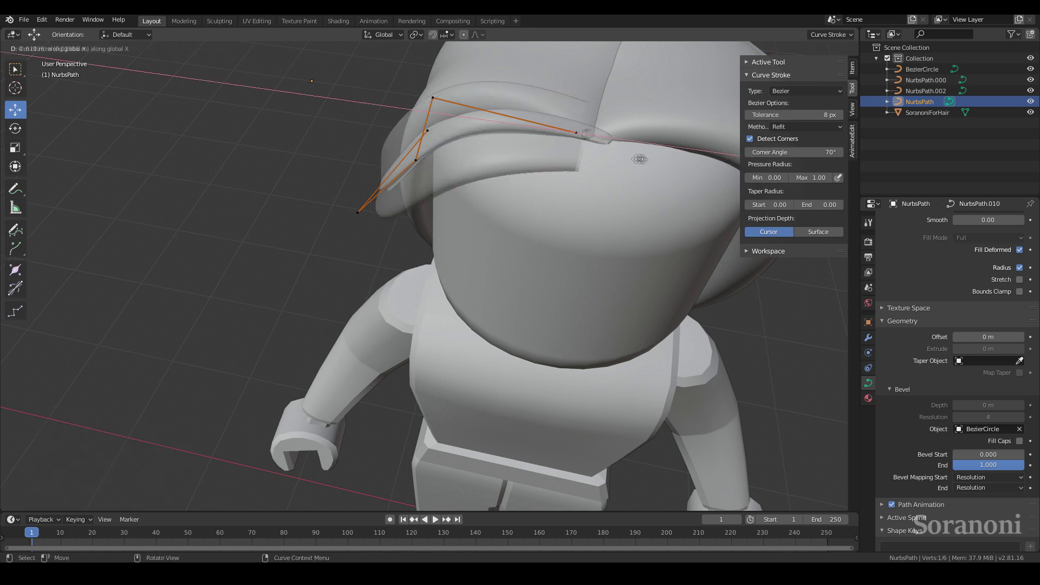
left_click(639, 158)
mouse_move(662, 163)
middle_mouse_down()
mouse_move(571, 64)
mouse_move(582, 103)
middle_mouse_up()
left_click(567, 79)
Reposition the strand's end point vertically along Z, then along Y.
key("g")
key("z")
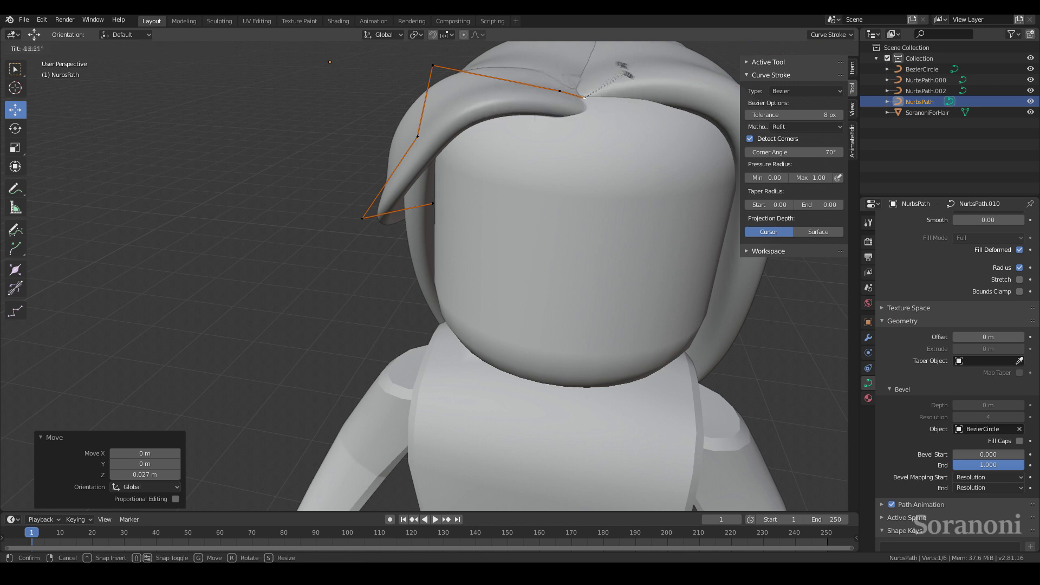
left_click(612, 78)
middle_click_drag(611, 79, 558, 154)
left_click(613, 196)
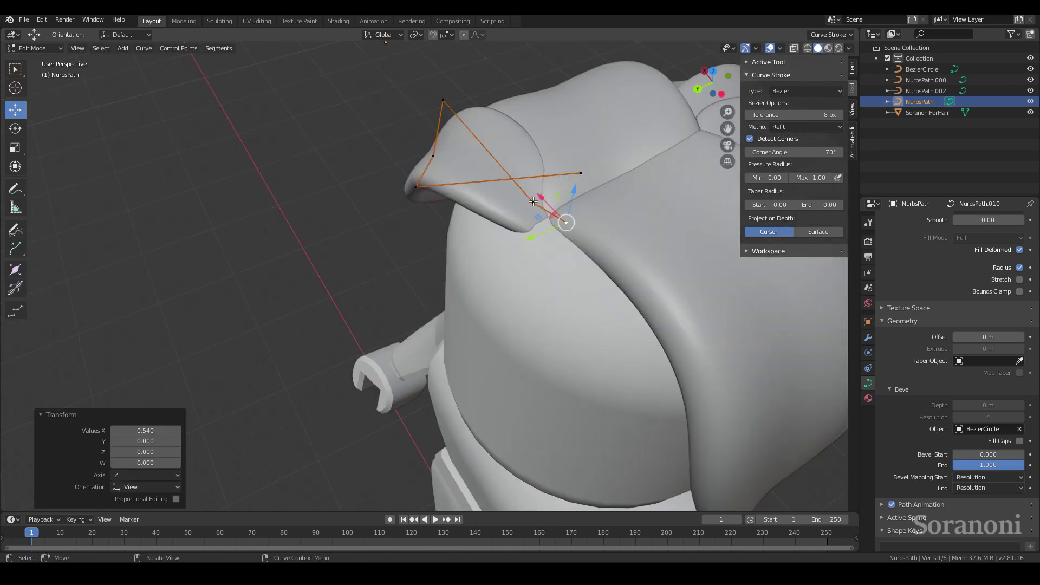
key("g")
key("y")
left_click(523, 234)
Tilt the strand 18.4° and shrink/fatten its thickness at the end point.
key("ctrl+t")
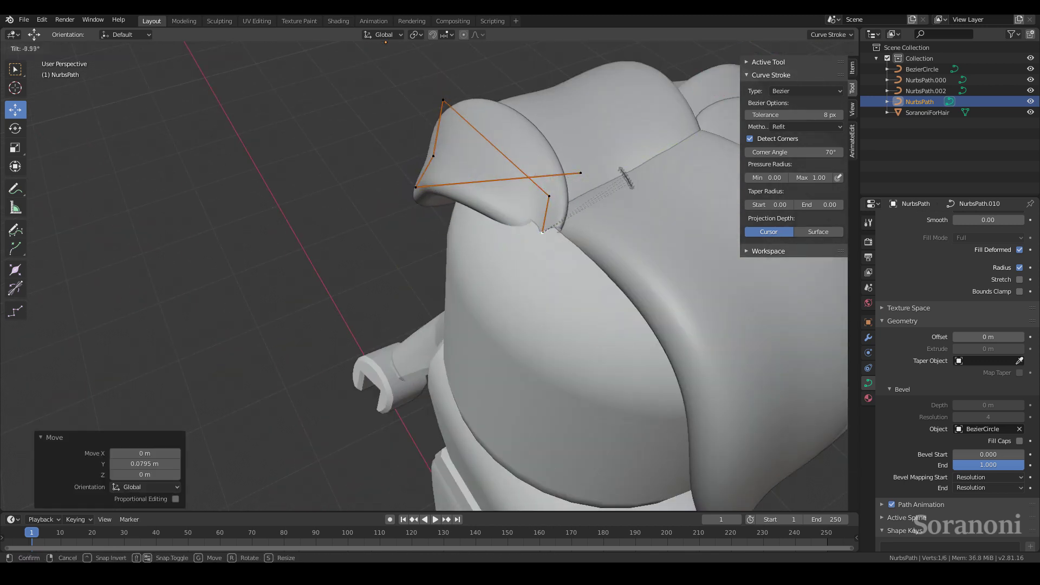
left_click(582, 226)
middle_click_drag(582, 227, 613, 179)
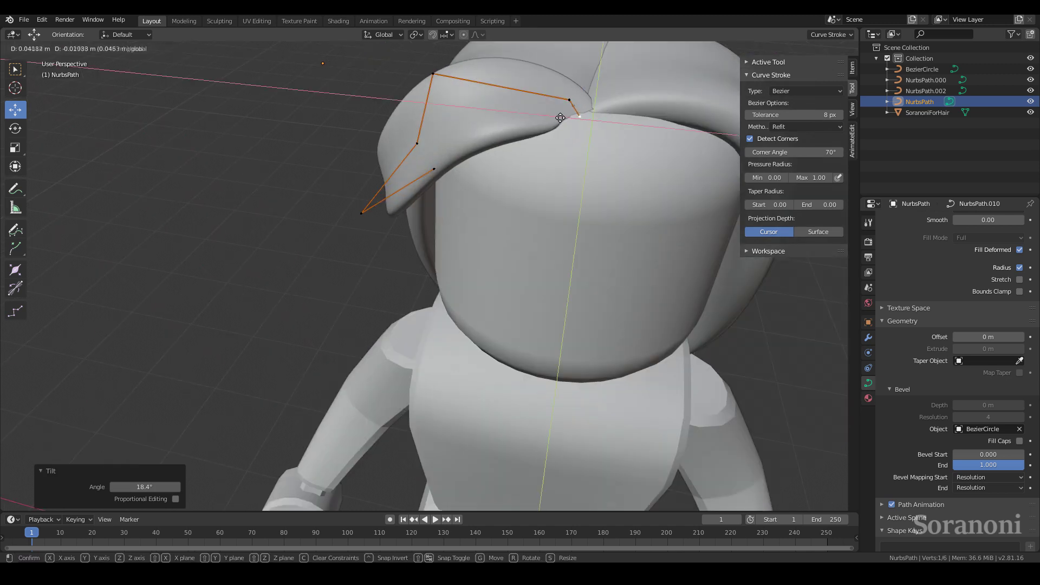
left_click(561, 118)
key("alt+s")
left_click(428, 73)
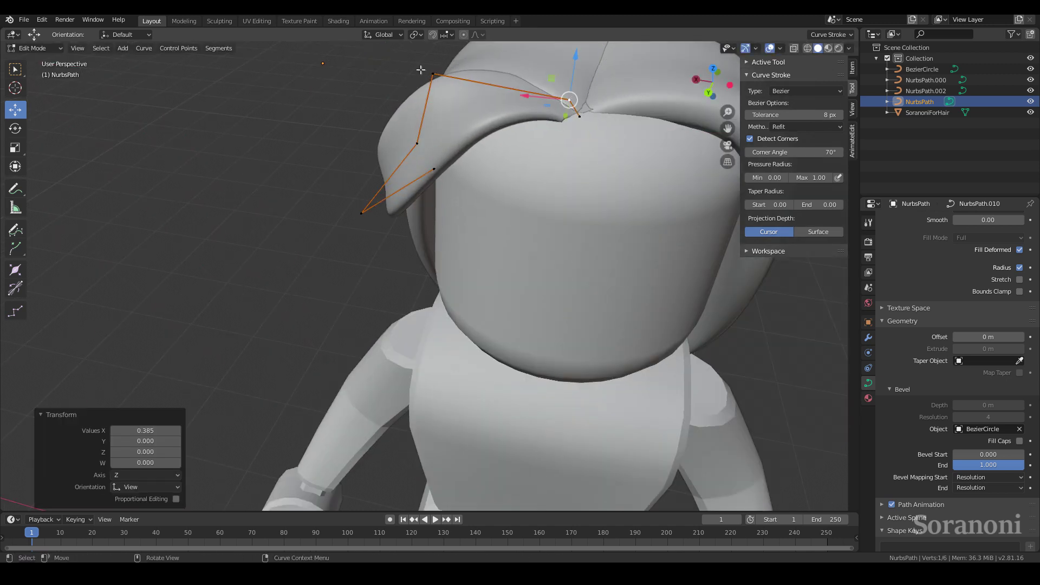
Tilt the strand further and change its thickness at the middle control point.
middle_click_drag(428, 73, 604, 100)
key("ctrl+t")
left_click(522, 167)
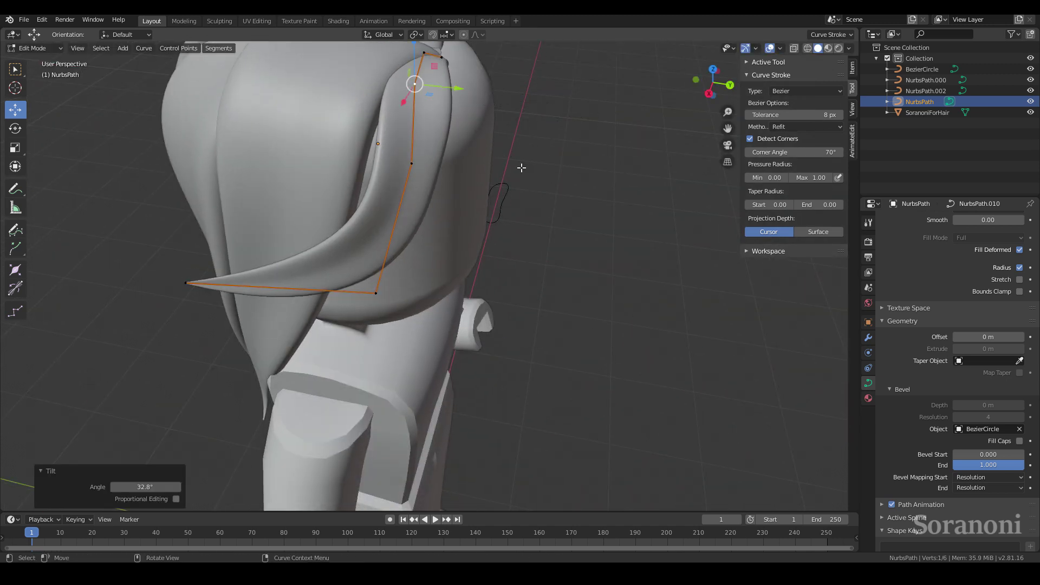
left_click(412, 163)
key("ctrl+t")
left_click(547, 184)
key("alt+s")
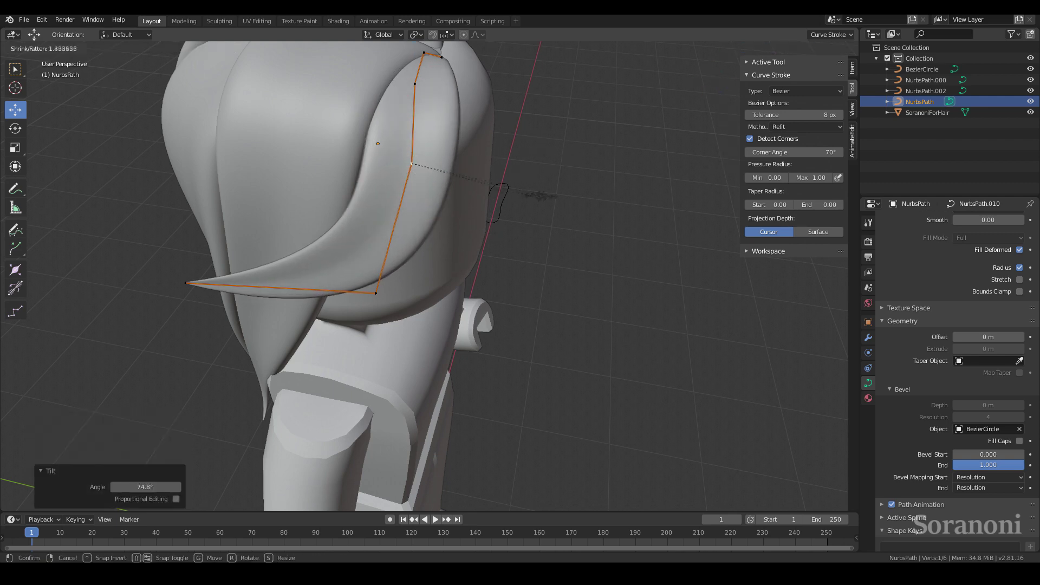
left_click(525, 199)
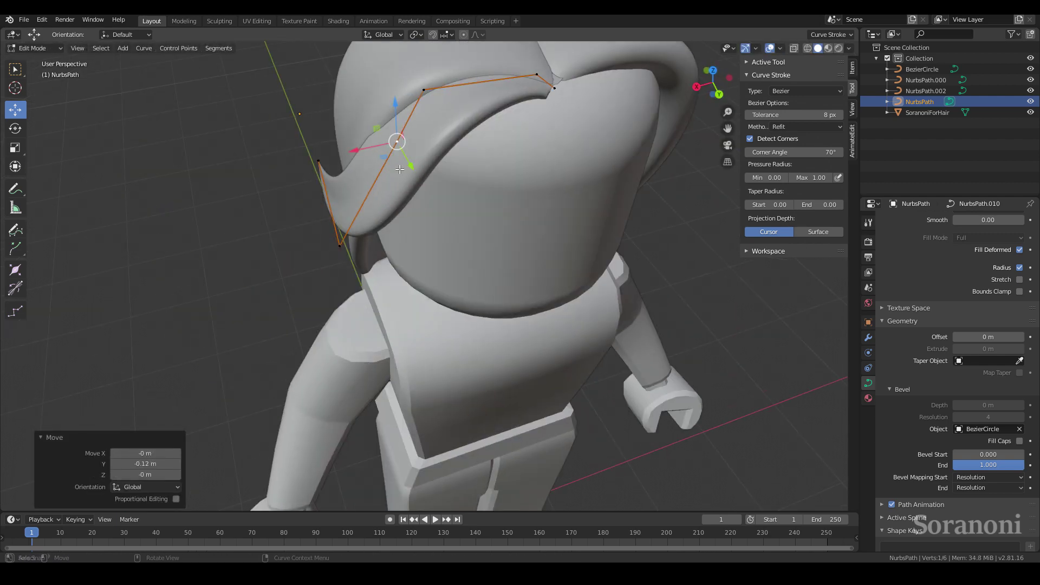
mouse_move(525, 199)
middle_mouse_down()
mouse_move(480, 132)
mouse_move(461, 124)
middle_mouse_up()
Move the strand's tip along Y and Z so it sweeps down.
key("ctrl+t")
left_click(433, 163)
middle_click_drag(433, 163, 197, 377)
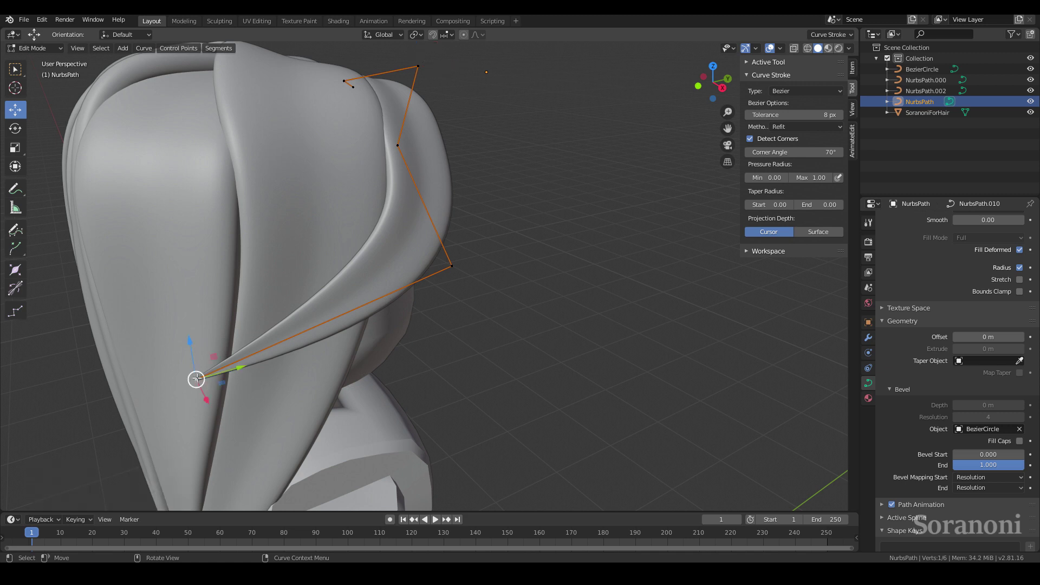
key("g")
key("y")
left_click(300, 325)
key("g")
key("z")
Move the upper middle point along Y and the crown root point along X.
key("alt+a")
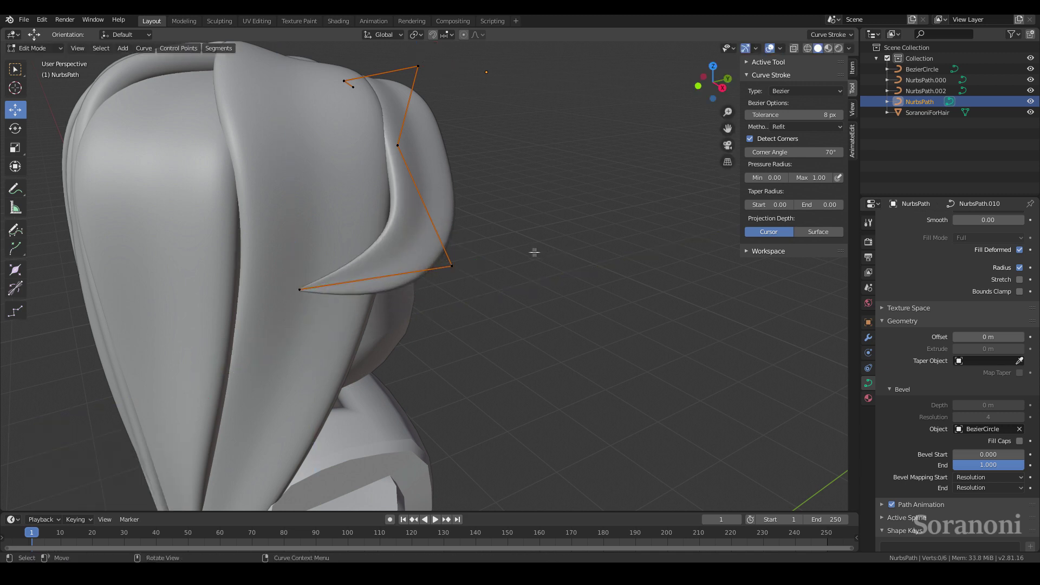
left_click(378, 155)
mouse_move(494, 226)
middle_mouse_down()
mouse_move(433, 162)
mouse_move(542, 130)
middle_mouse_up()
key("g")
key("y")
left_click(460, 165)
left_click(565, 112)
key("g")
key("x")
left_click(557, 110)
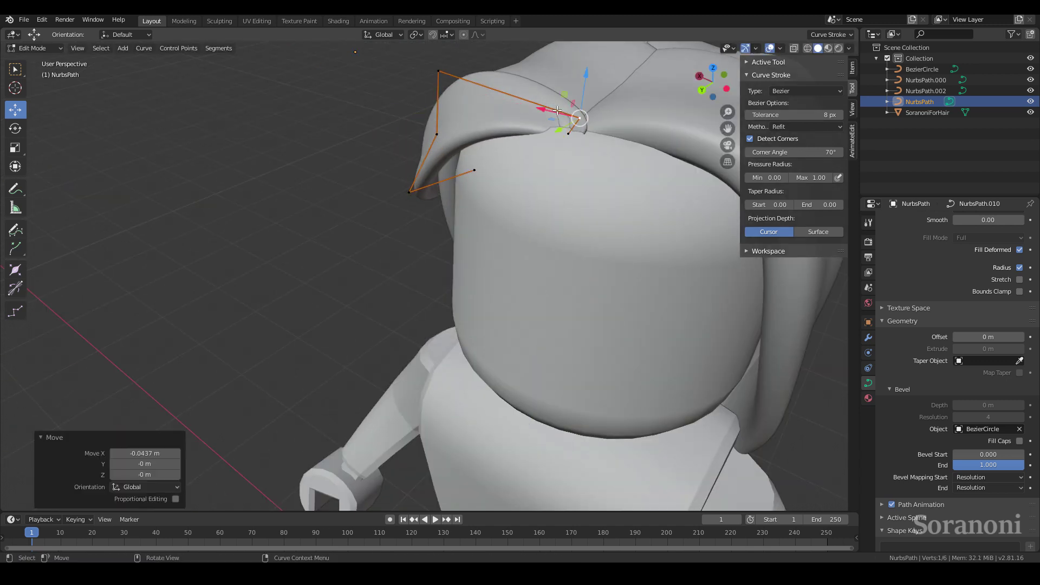
Make a final small point adjustment and return to Object Mode.
key("Escape")
middle_click_drag(606, 131, 622, 150)
key("ctrl+t")
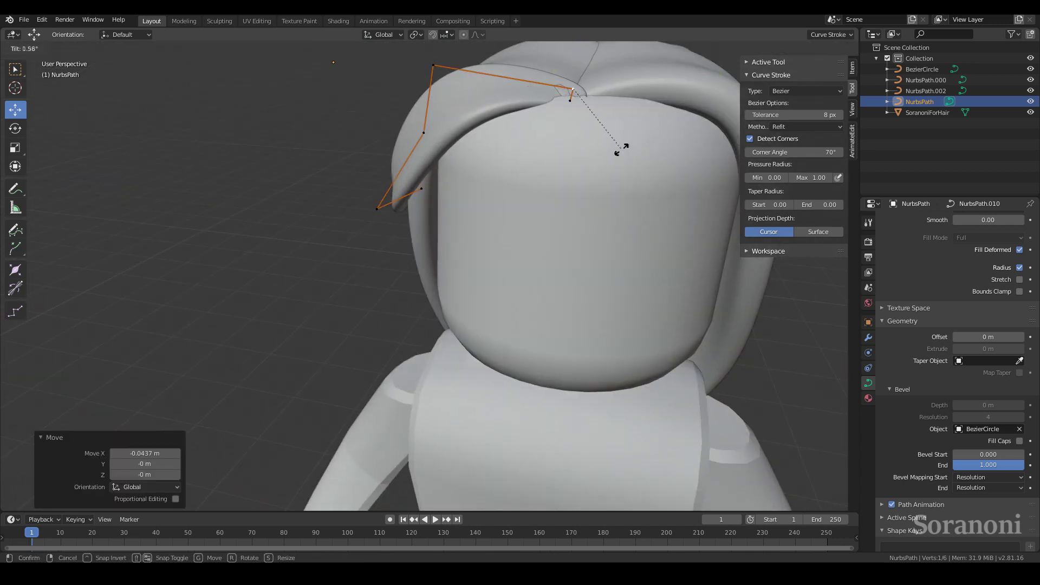
key("Escape")
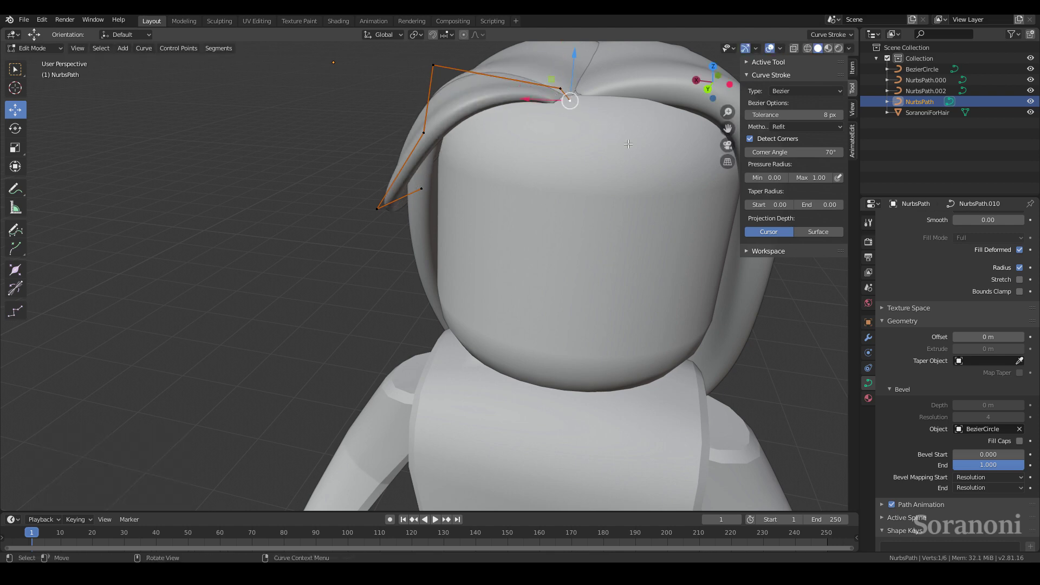
middle_click_drag(628, 143, 540, 244)
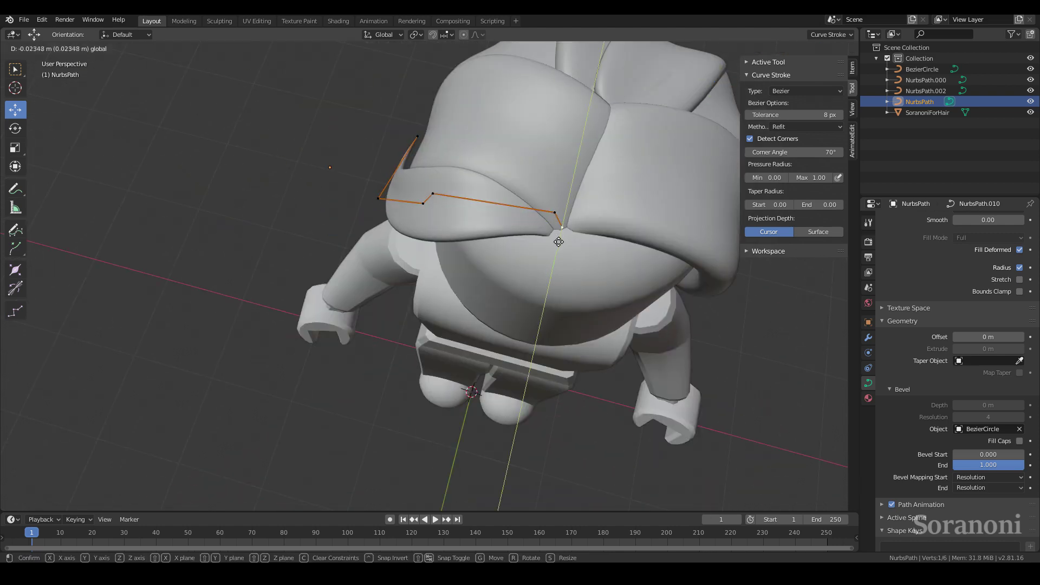
left_click(559, 242)
mouse_move(558, 242)
middle_mouse_down()
mouse_move(610, 276)
mouse_move(475, 256)
middle_mouse_up()
key("Tab")
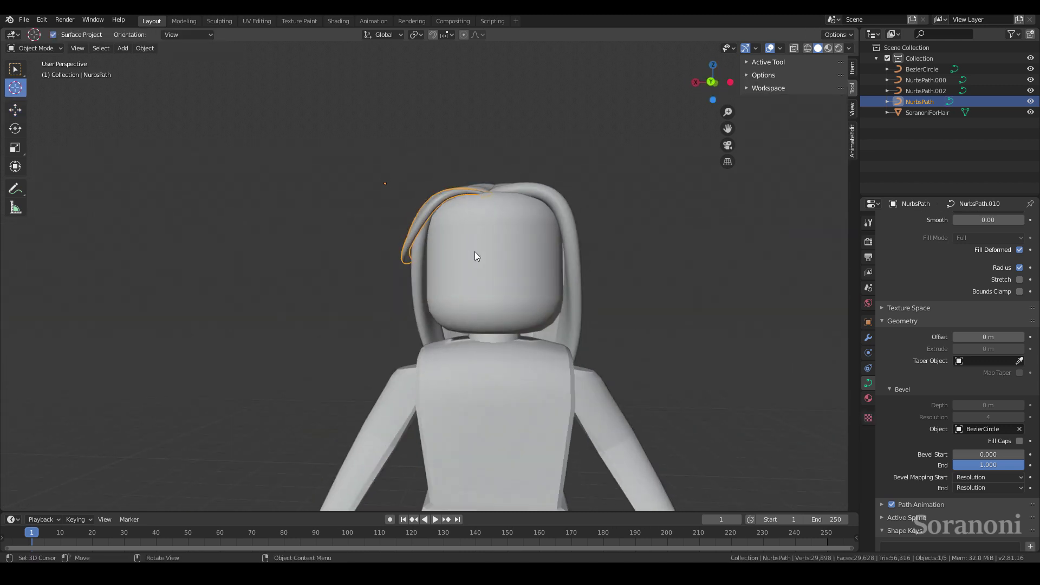
Duplicate the bangs strand in place, mirror it on Y Global, and rotate it about 175° on Z.
mouse_move(772, 283)
middle_mouse_down()
mouse_move(842, 263)
mouse_move(733, 225)
middle_mouse_up()
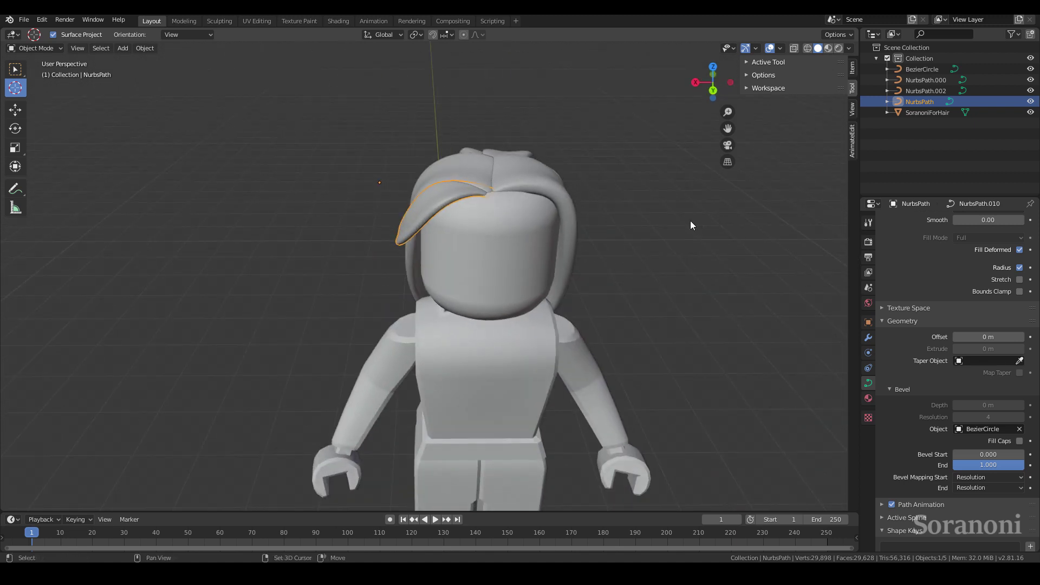
key("shift+d")
right_click(615, 187)
left_click(145, 47)
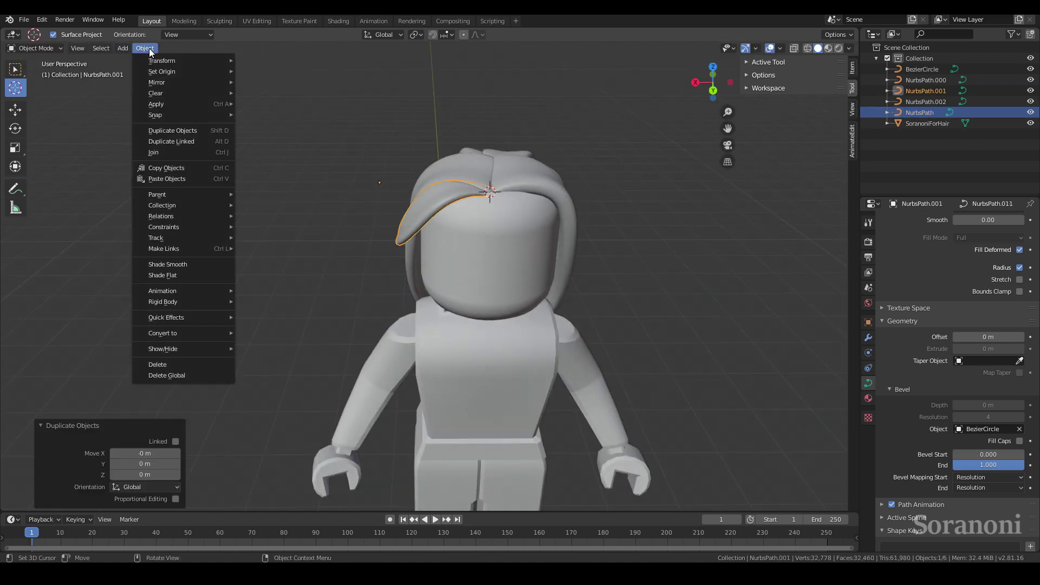
left_click(261, 146)
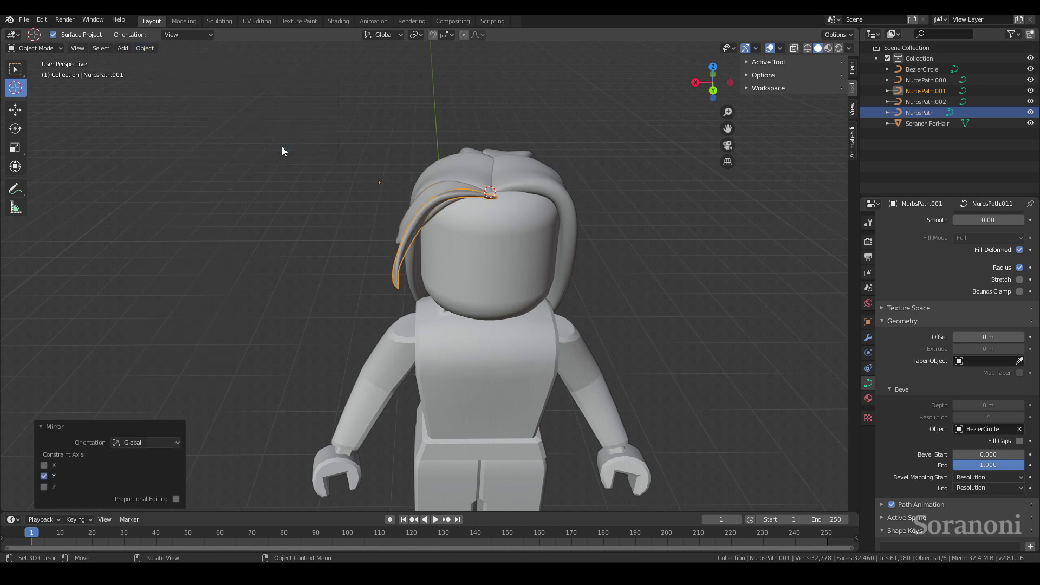
left_click(345, 176)
Move the mirrored copy onto the right side of the head with the move gizmo.
middle_click_drag(345, 176, 383, 269)
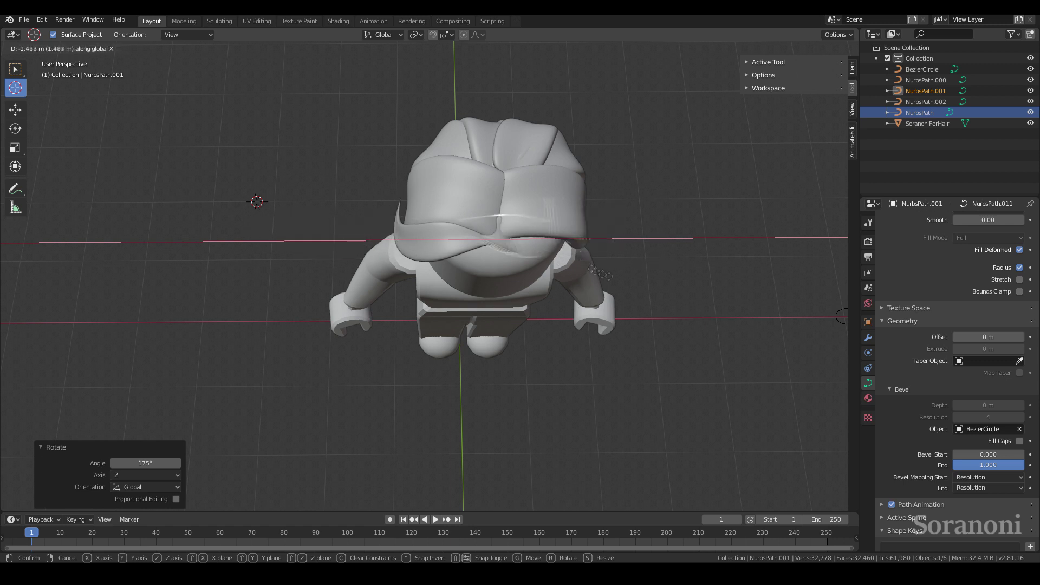
left_click(629, 279)
key("Escape")
middle_click_drag(629, 279, 379, 271)
left_click(15, 110)
middle_click_drag(503, 402, 653, 393)
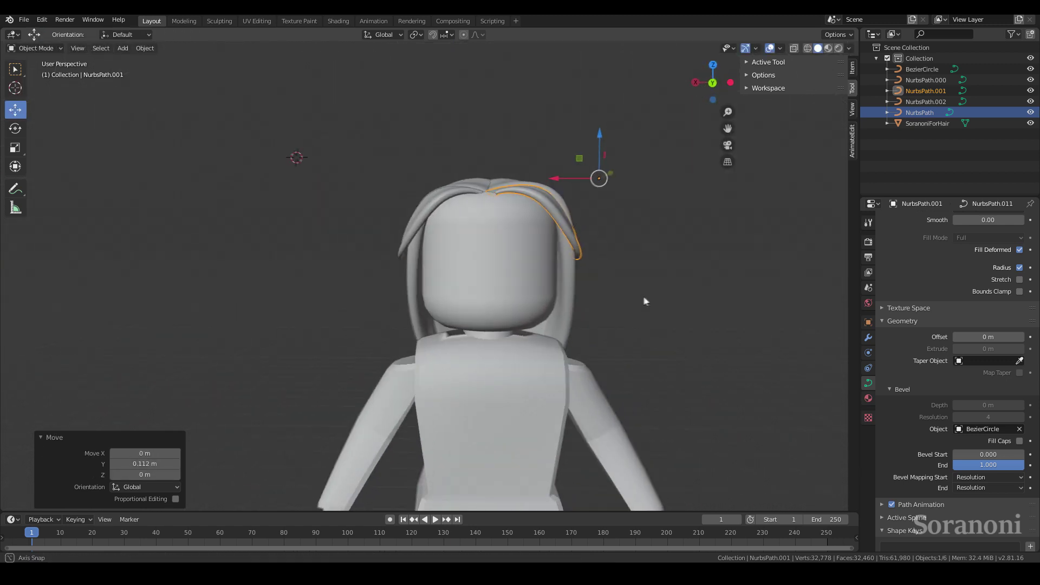
middle_click_drag(653, 388, 617, 227)
left_click_drag(615, 180, 614, 180)
mouse_move(540, 211)
middle_mouse_down()
mouse_move(537, 120)
mouse_move(569, 179)
middle_mouse_up()
Enter Edit Mode on NurbsPath.001 and tilt several of its points.
left_click_drag(566, 177, 564, 178)
left_click(50, 76)
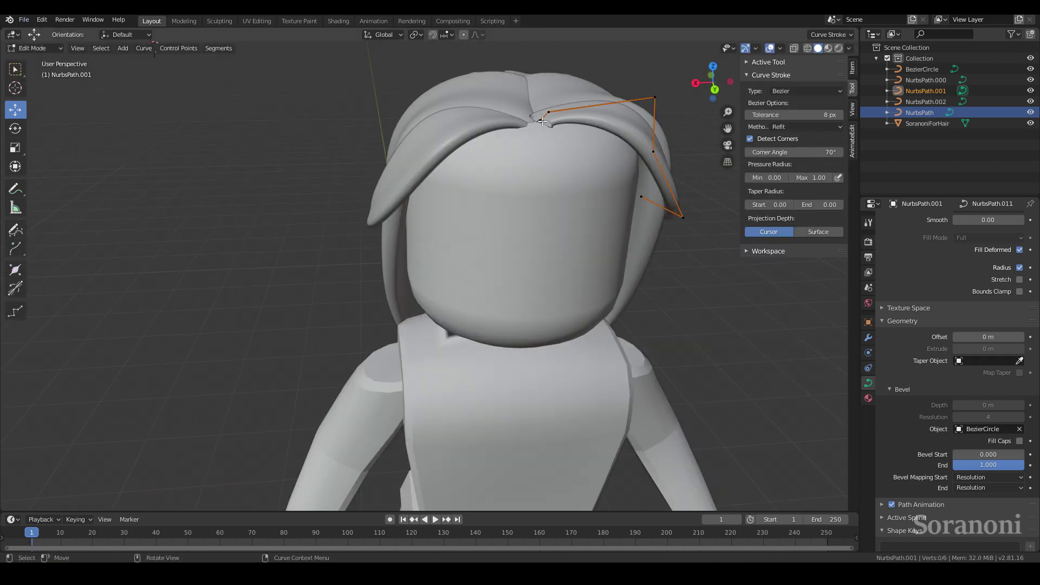
middle_click_drag(564, 163, 670, 207)
key("ctrl+t")
left_click(640, 212)
left_click(588, 298)
key("ctrl+t")
left_click(600, 232)
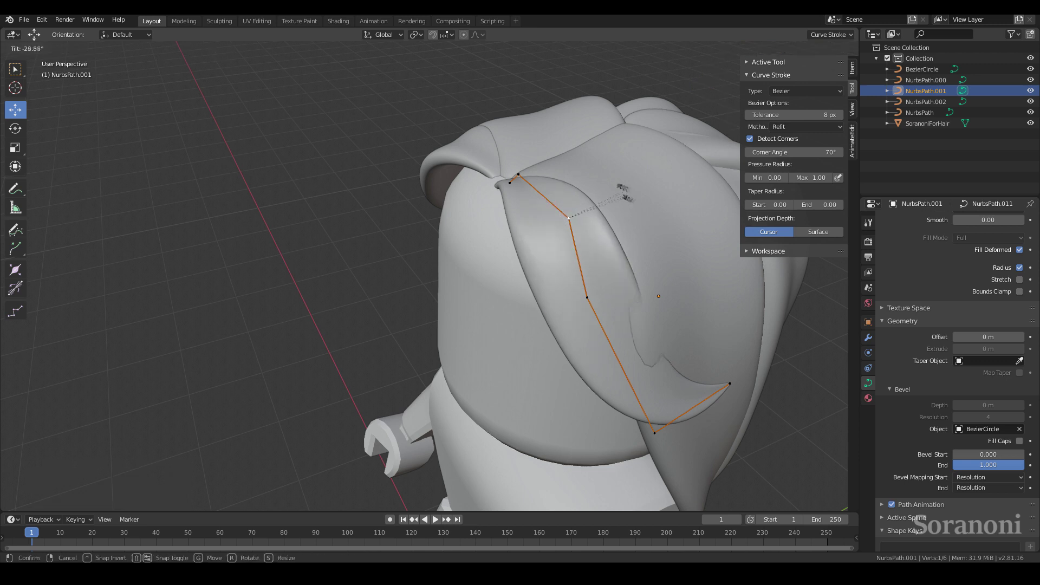
left_click(624, 193)
Thin NurbsPath.001's lower corner point and pull it and the tip toward the head.
middle_click_drag(596, 271, 515, 282)
left_click(503, 343)
key("alt+s")
left_click(572, 297)
left_click_drag(477, 344, 437, 345)
left_click(637, 334)
left_click_drag(604, 335, 551, 324)
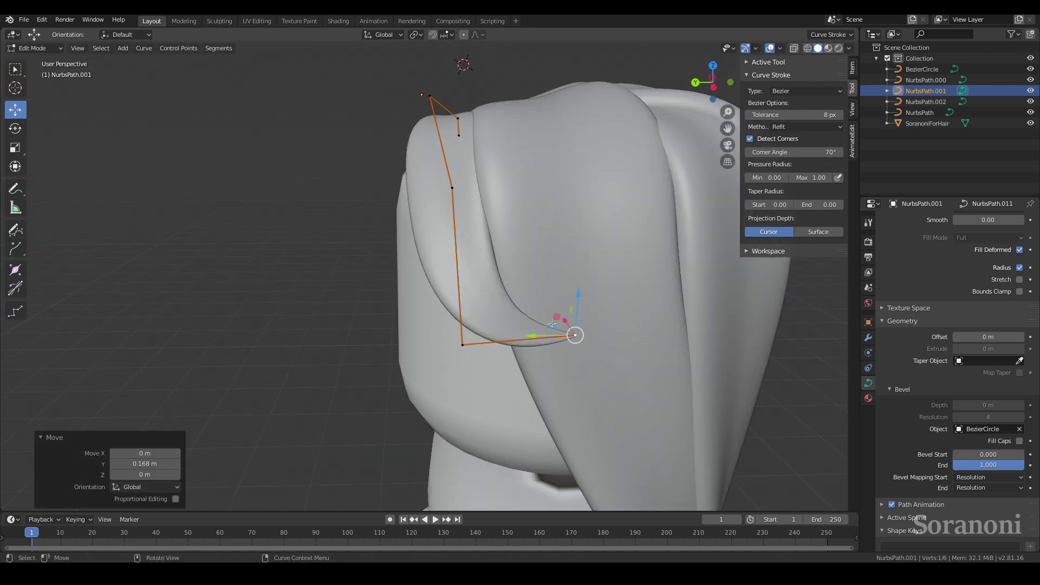
Lower a middle point and adjust the bottom tip of the right-side strand.
middle_click_drag(551, 324, 666, 227)
left_click(647, 172)
left_click_drag(647, 135, 639, 100)
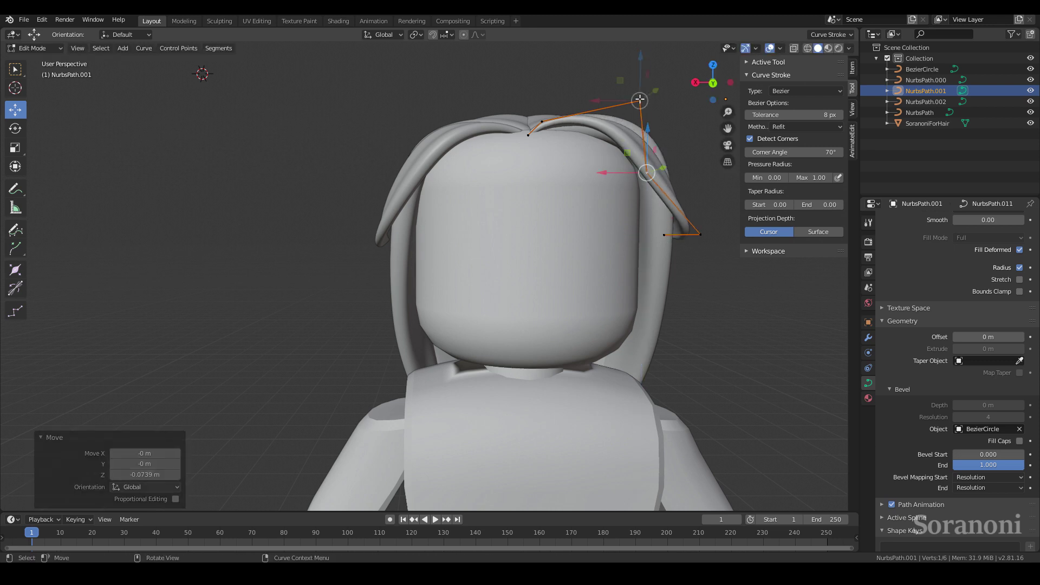
left_click(700, 234)
left_click(675, 233)
middle_click_drag(690, 239, 714, 171)
Tilt a point on the back hair NurbsPath.000, then return to Object Mode.
left_click(655, 151)
mouse_move(656, 151)
middle_mouse_down()
mouse_move(604, 162)
mouse_move(628, 184)
middle_mouse_up()
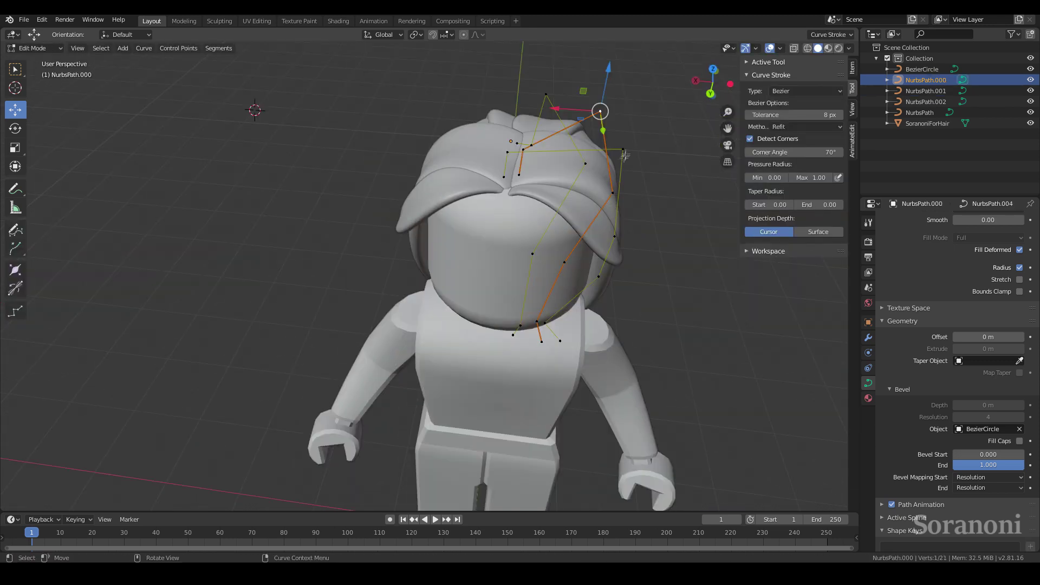
key("ctrl+t")
left_click(646, 146)
mouse_move(646, 147)
middle_mouse_down()
mouse_move(499, 148)
mouse_move(564, 198)
mouse_move(674, 198)
middle_mouse_up()
right_click(504, 145)
left_click(607, 215)
left_click(606, 129)
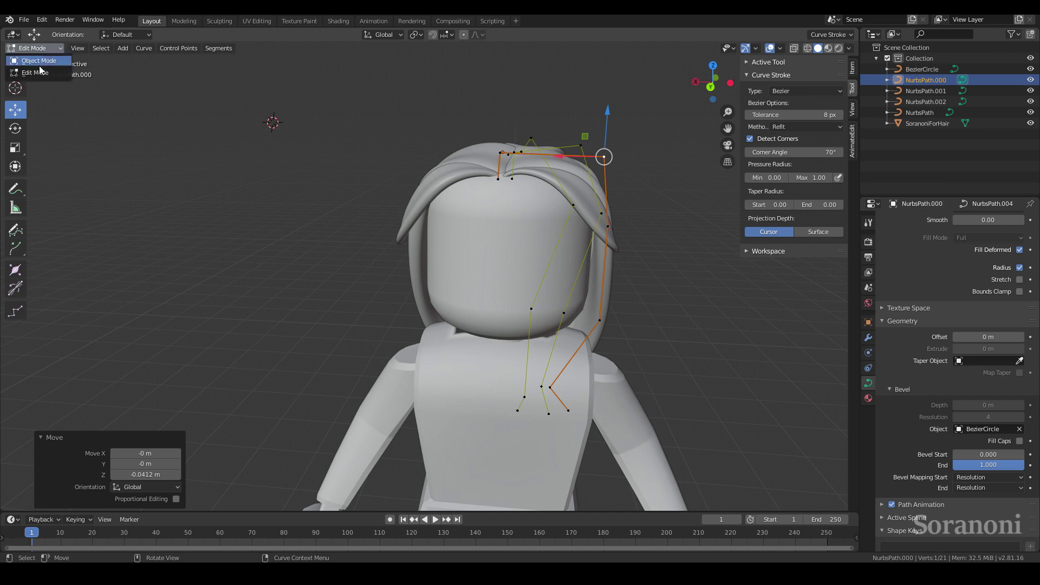
left_click(39, 61)
Refine the left bangs NurbsPath by nudging one point and adjusting a crown point.
mouse_move(600, 283)
middle_mouse_down()
mouse_move(591, 259)
mouse_move(542, 303)
middle_mouse_up()
left_click(477, 163)
scroll(477, 162, "up", 3)
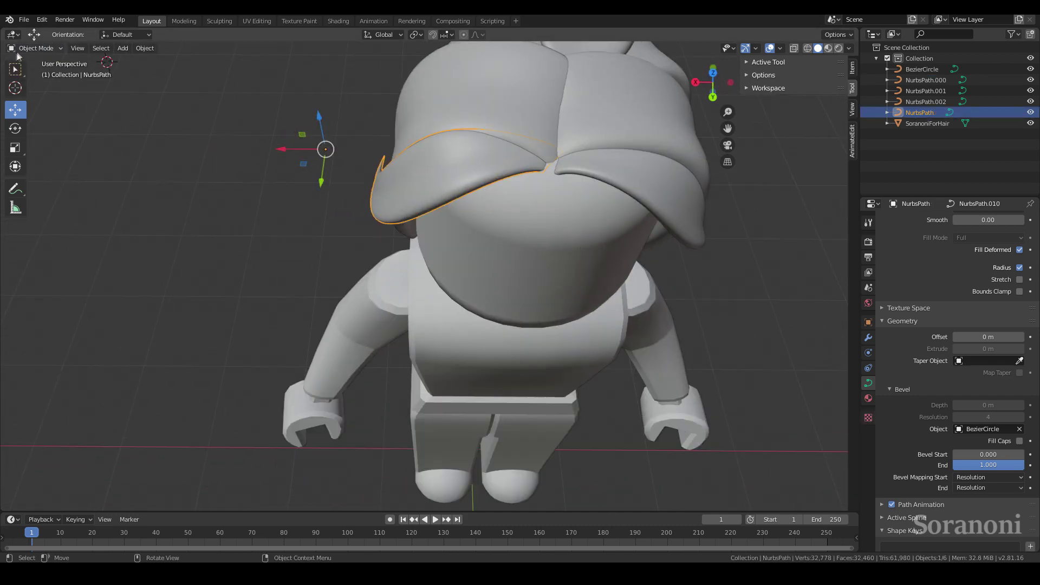
key("Tab")
left_click_drag(536, 164, 524, 163)
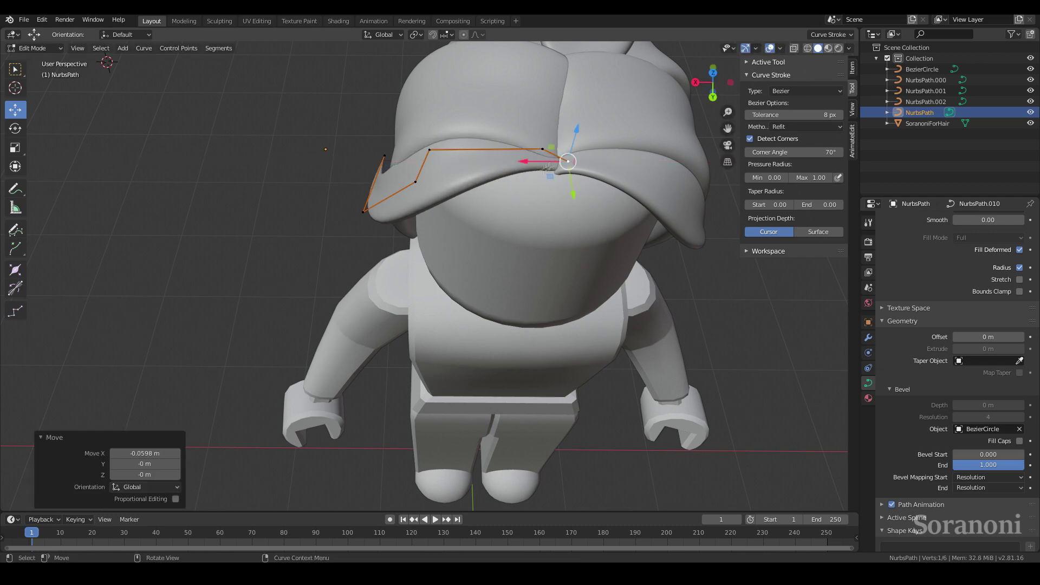
middle_click_drag(525, 164, 431, 126)
left_click(431, 125)
key("s")
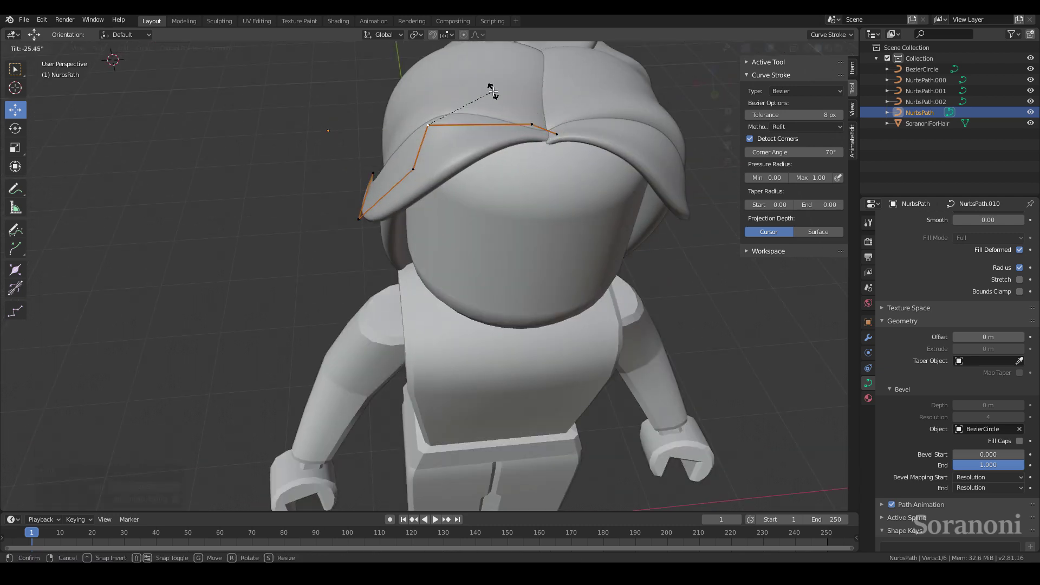
left_click(492, 91)
key("Tab")
mouse_move(492, 92)
middle_mouse_down()
mouse_move(759, 194)
mouse_move(648, 204)
middle_mouse_up()
scroll(614, 286, "down", 3)
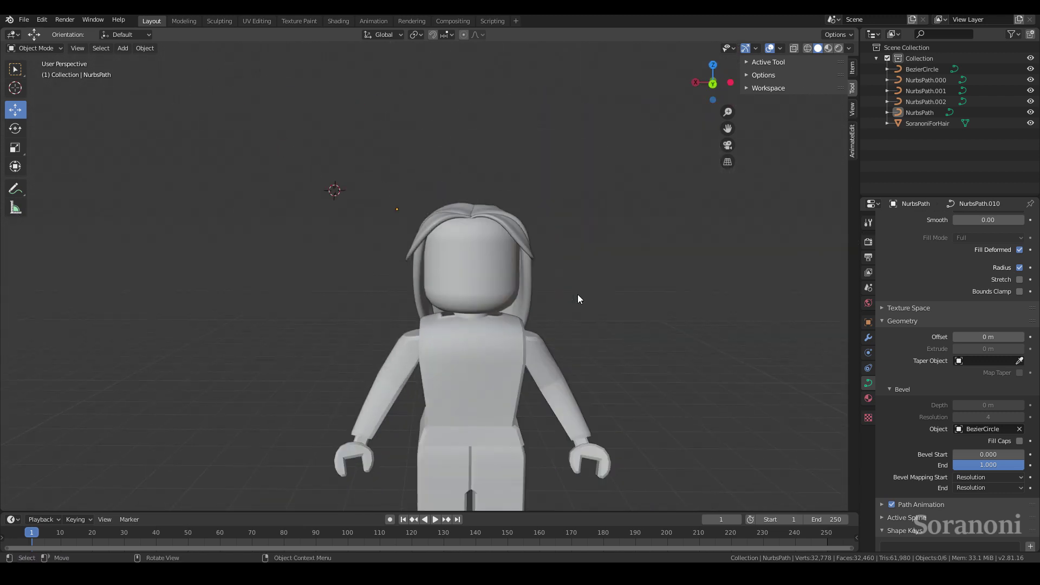
Switch the viewport to Material Preview and orbit in toward the character's head.
key("z")
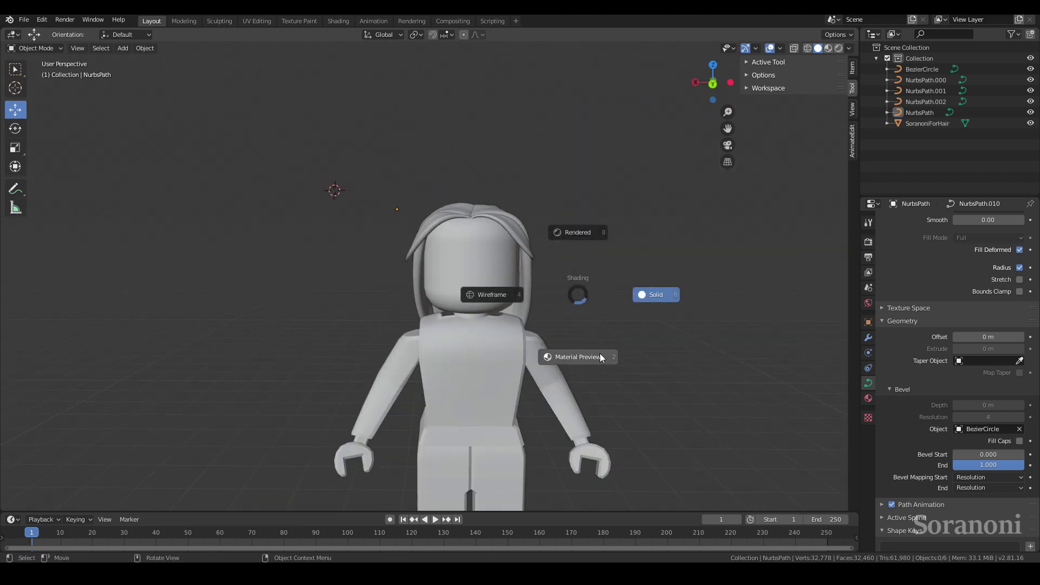
left_click(600, 353)
mouse_move(583, 341)
middle_mouse_down()
mouse_move(759, 331)
mouse_move(585, 336)
middle_mouse_up()
scroll(585, 336, "up", 2)
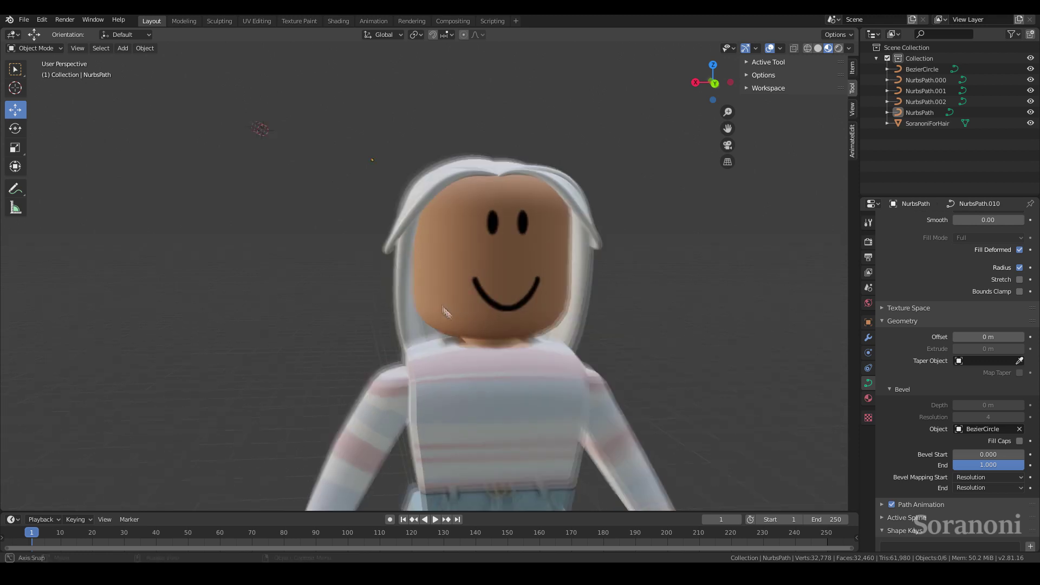
scroll(434, 268, "up", 2)
middle_click_drag(398, 187, 347, 179)
left_click(15, 88)
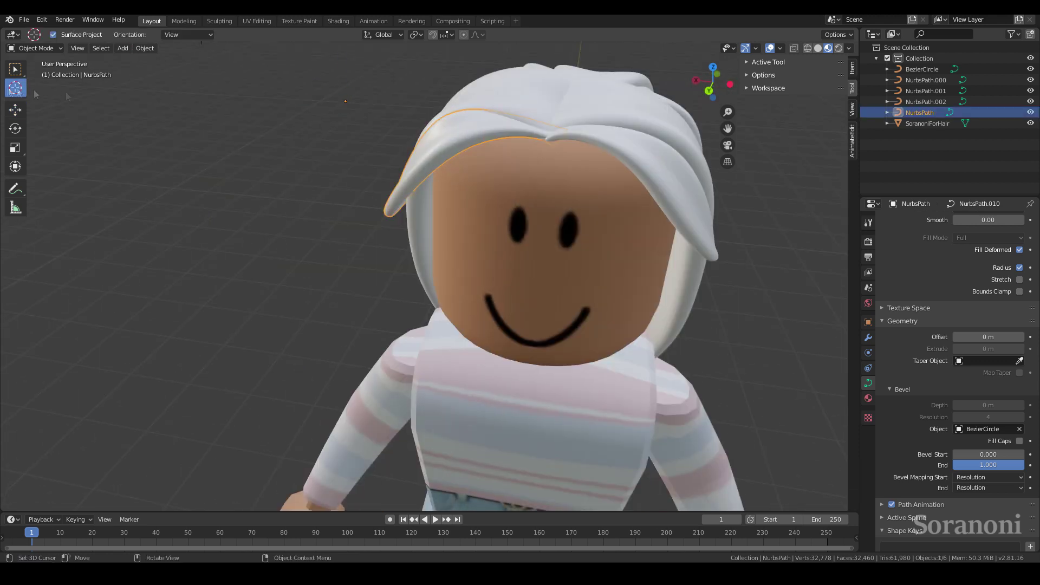
middle_click_drag(550, 138, 520, 135)
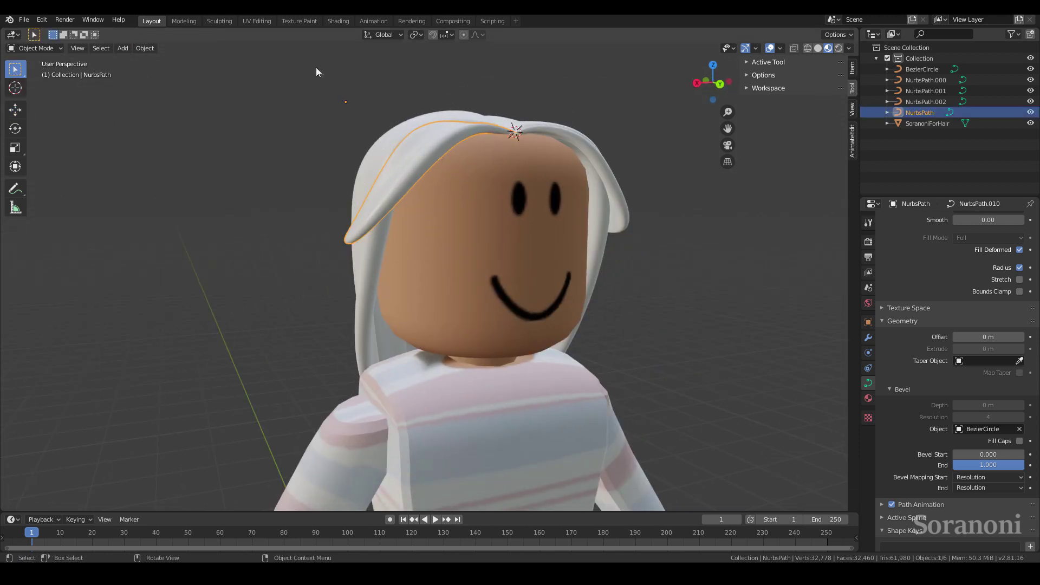
Duplicate the bangs strand as NurbsPath.003 and lower the copy into place.
left_click(145, 47)
left_click(188, 127)
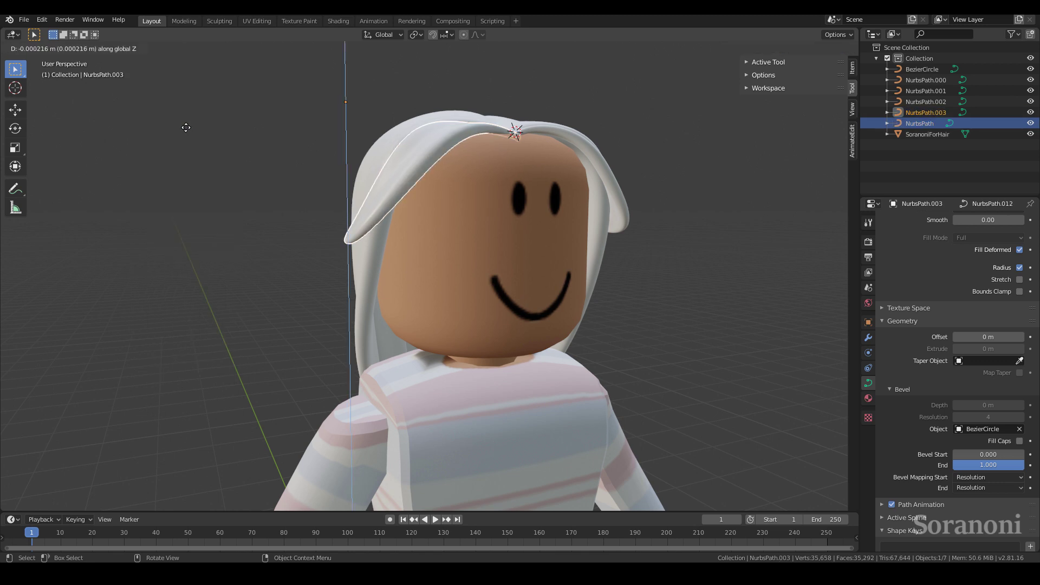
right_click(469, 241)
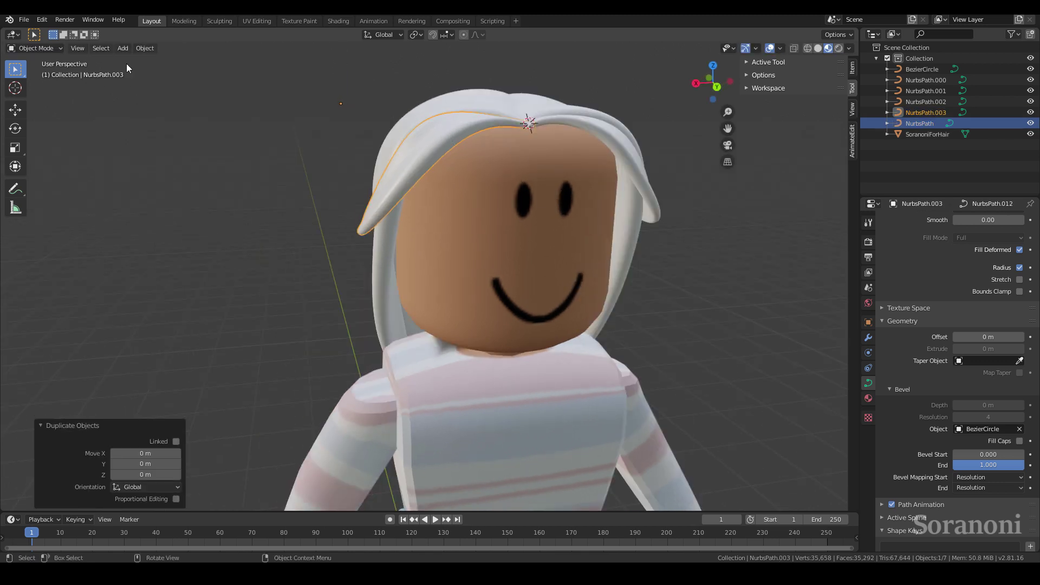
mouse_move(303, 91)
left_mouse_down()
mouse_move(310, 126)
mouse_move(436, 182)
left_mouse_up()
left_click(15, 110)
middle_click_drag(438, 181, 464, 197)
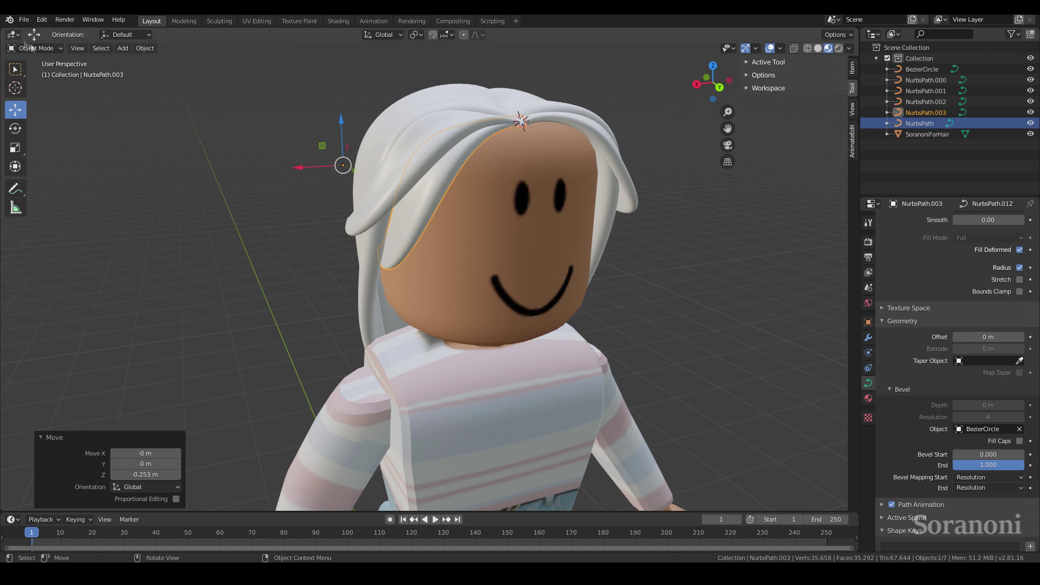
Reshape NurbsPath.003's control points and thicken the strand near the chin.
left_click(45, 72)
left_click(322, 254)
middle_click_drag(323, 253, 380, 297)
key("g")
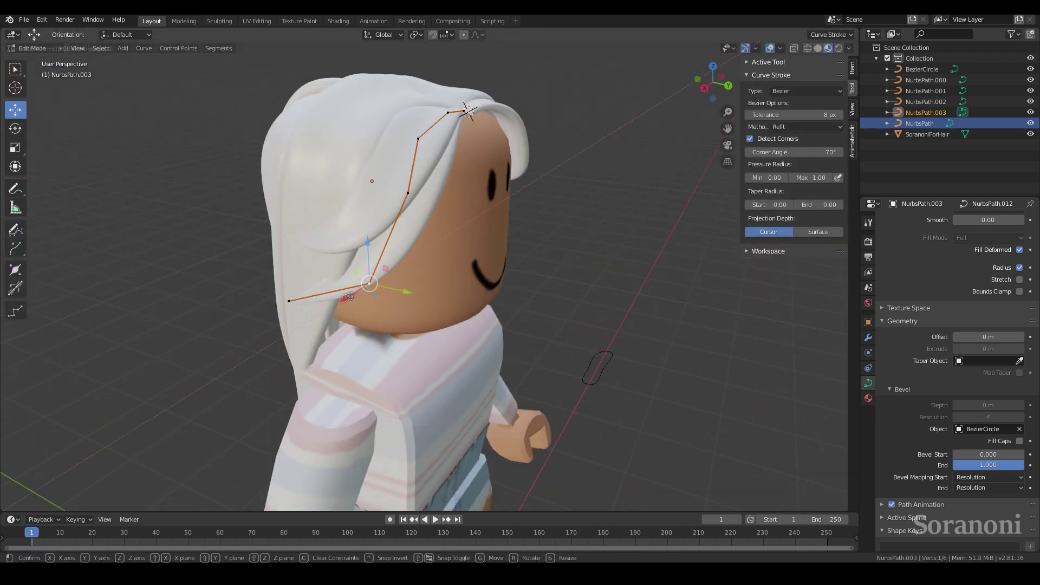
left_click(382, 298)
key("g")
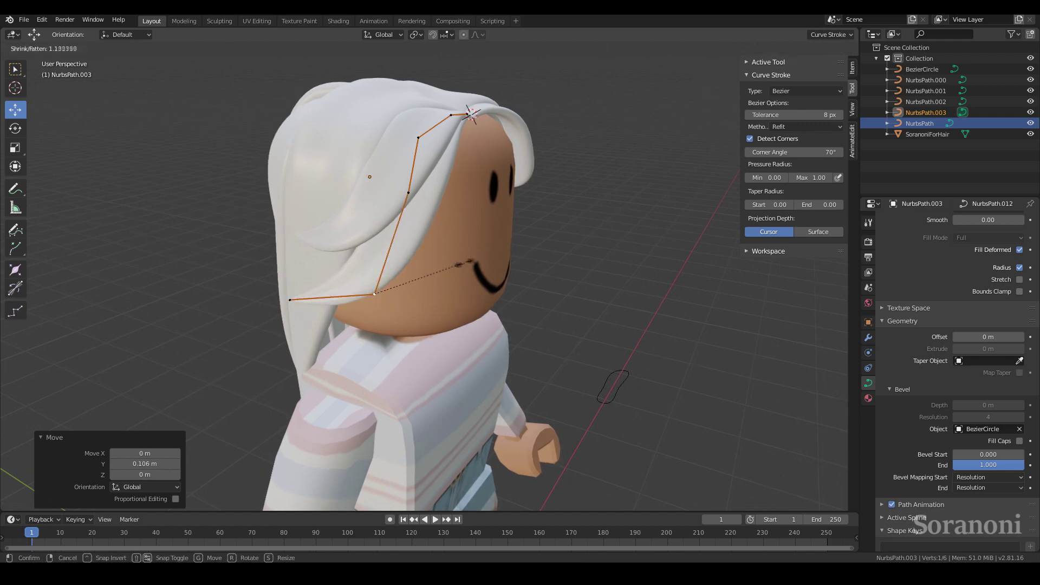
left_click(458, 264)
mouse_move(458, 264)
middle_mouse_down()
mouse_move(518, 297)
mouse_move(486, 175)
mouse_move(515, 163)
mouse_move(548, 168)
middle_mouse_up()
Move the top point, tilt the strand's tip to -46°, and return to Object Mode.
left_click(549, 168)
left_click(542, 210)
middle_click_drag(543, 210, 529, 123)
mouse_move(489, 161)
middle_mouse_down()
mouse_move(490, 184)
mouse_move(515, 135)
mouse_move(596, 141)
mouse_move(434, 146)
mouse_move(412, 217)
mouse_move(477, 260)
mouse_move(531, 271)
mouse_move(474, 276)
mouse_move(455, 225)
mouse_move(499, 220)
mouse_move(379, 206)
mouse_move(460, 217)
mouse_move(265, 147)
middle_mouse_up()
left_click(519, 177)
left_click(383, 278)
key("ctrl+t")
left_click(472, 158)
key("Tab")
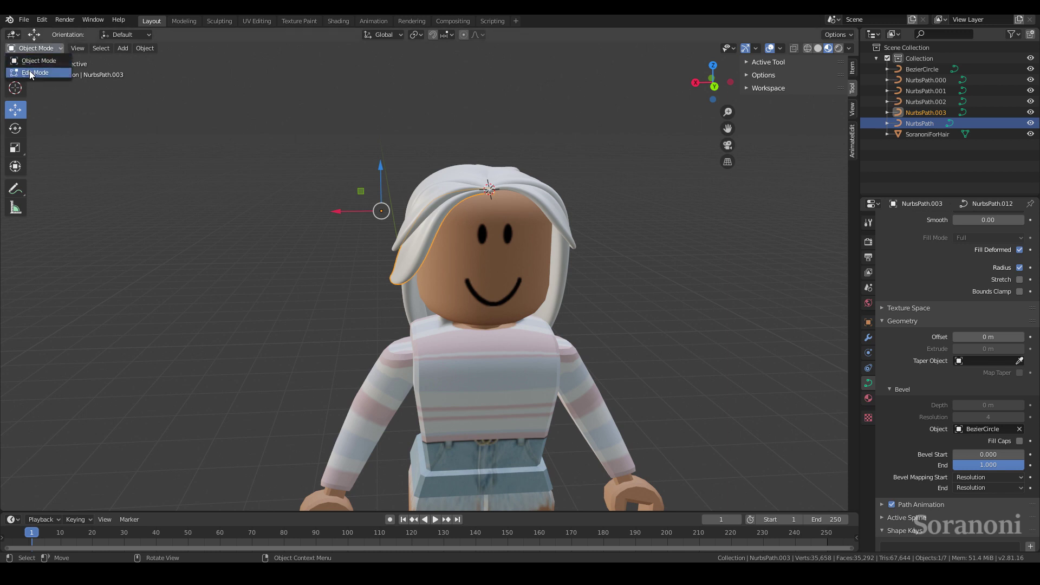
Duplicate the strand as NurbsPath.004, undoing a trial rotation of the copy.
left_click(145, 49)
left_click(211, 134)
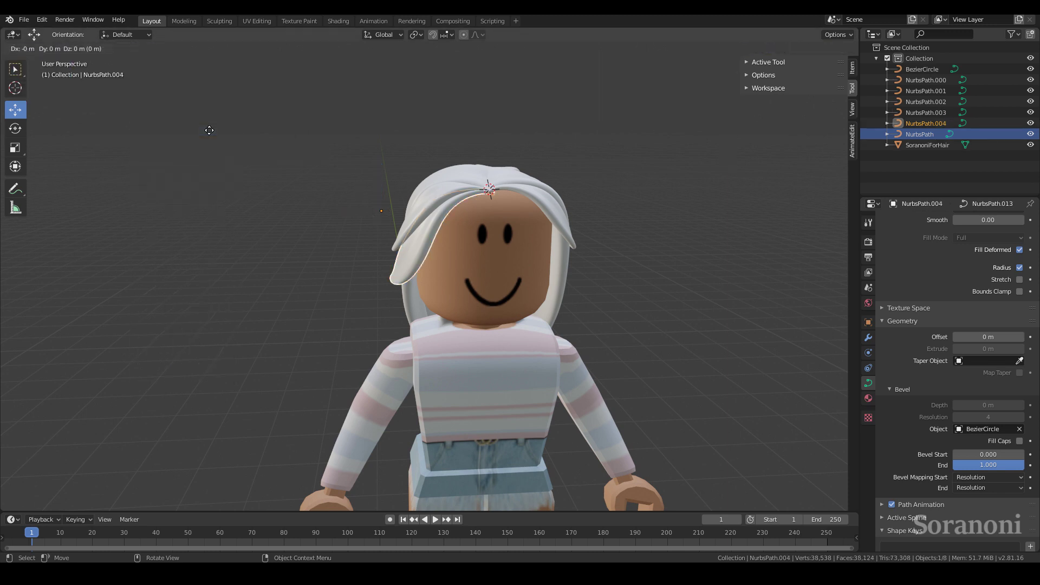
left_click(14, 128)
left_click_drag(380, 223, 475, 207)
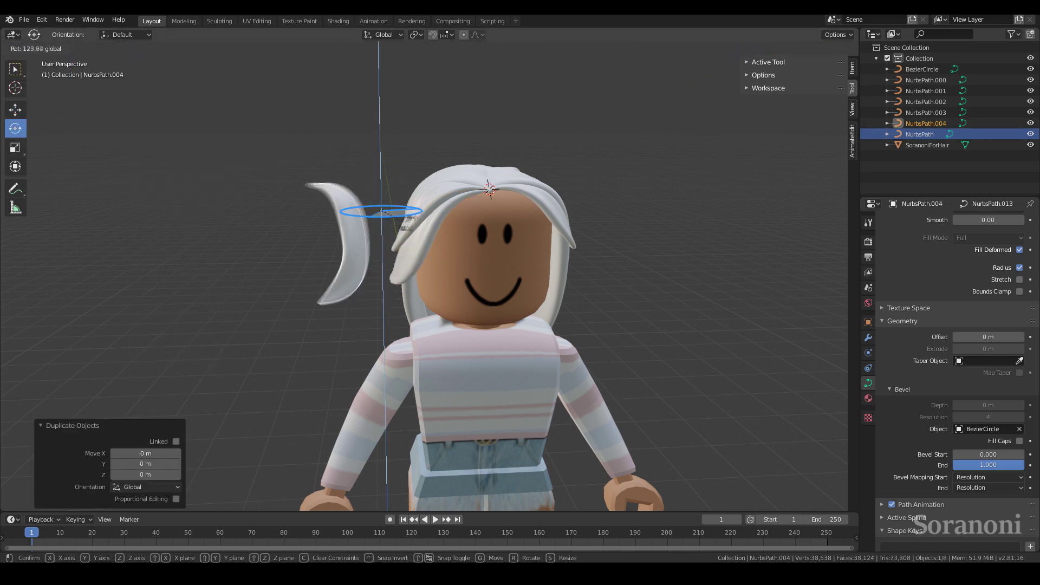
key("ctrl+z")
Mirror the copy along global Y, then revert its placement.
left_click(144, 48)
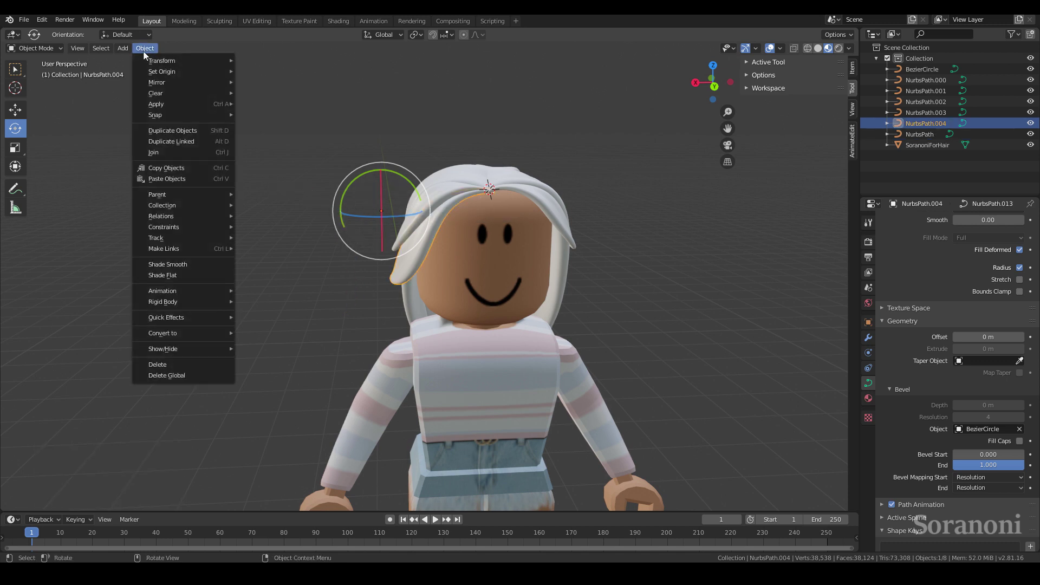
mouse_move(157, 82)
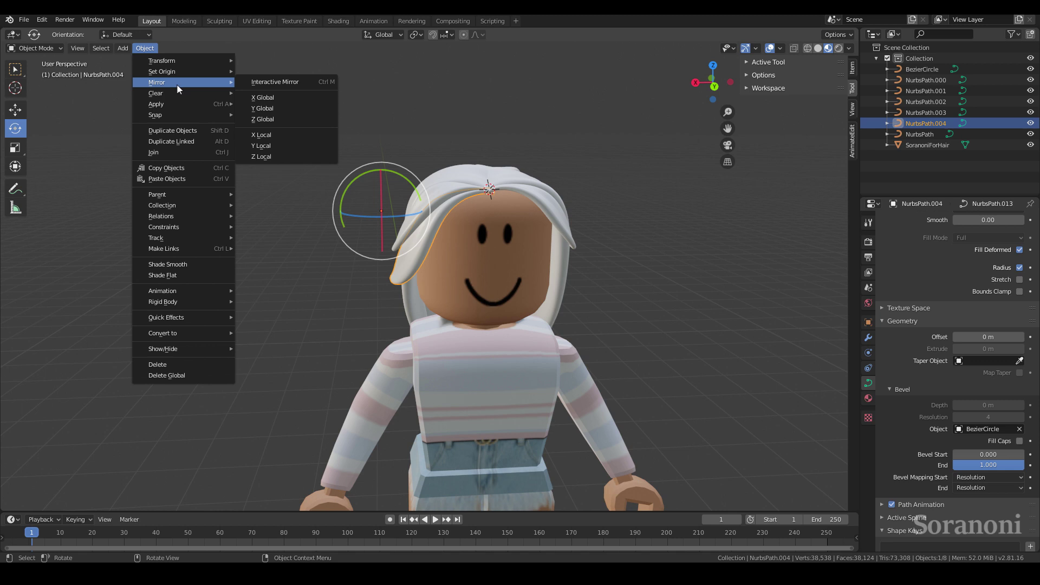
left_click(263, 108)
left_click(508, 238)
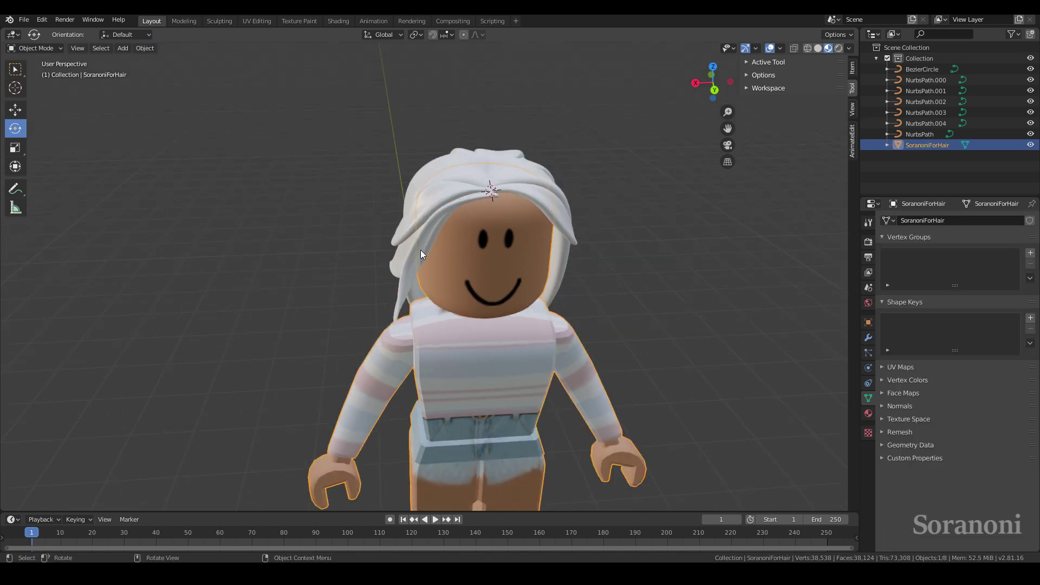
middle_click_drag(507, 238, 415, 238)
left_click(414, 238)
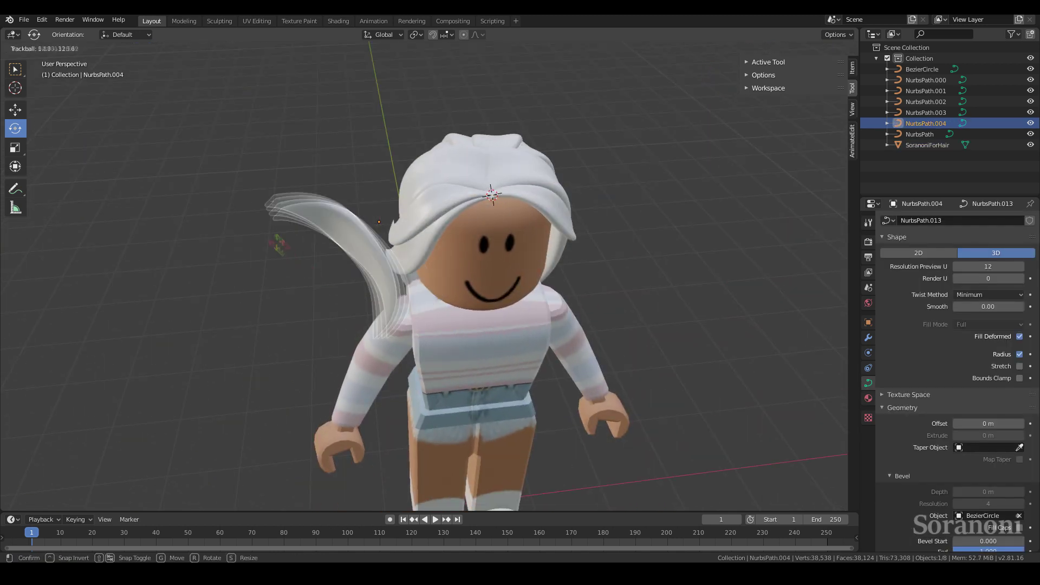
left_click(457, 217)
key("ctrl+z")
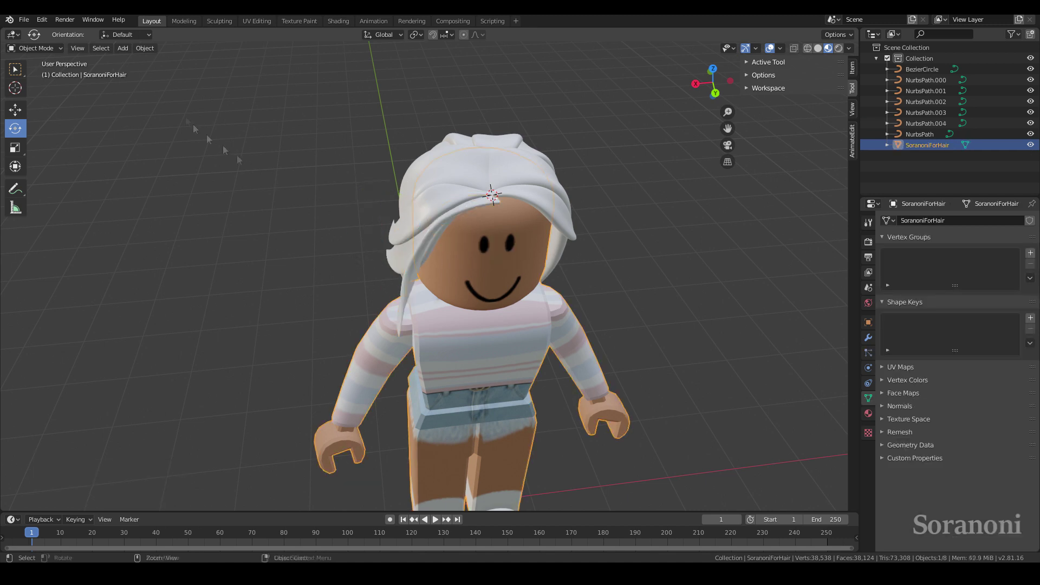
Mirror NurbsPath.004 to the other side and rotate it 180° about Z.
left_click(145, 48)
mouse_move(157, 83)
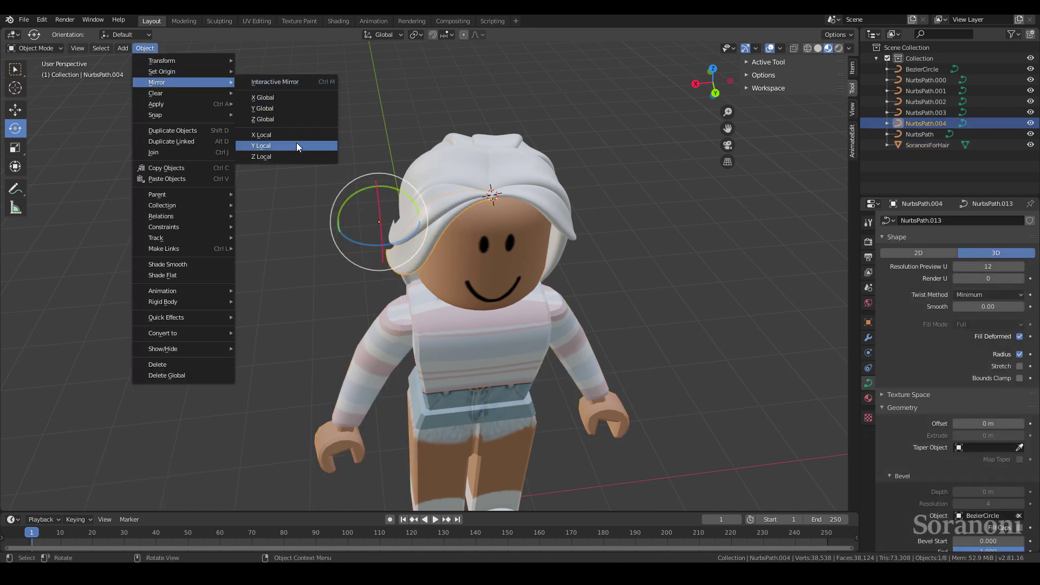
left_click(298, 147)
key("alt+a")
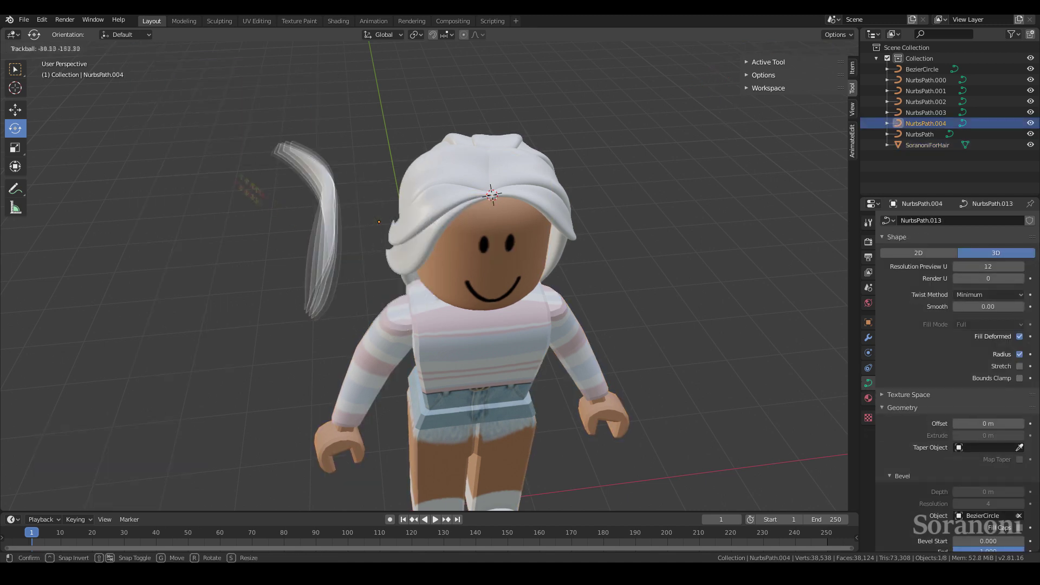
key("r")
key("z")
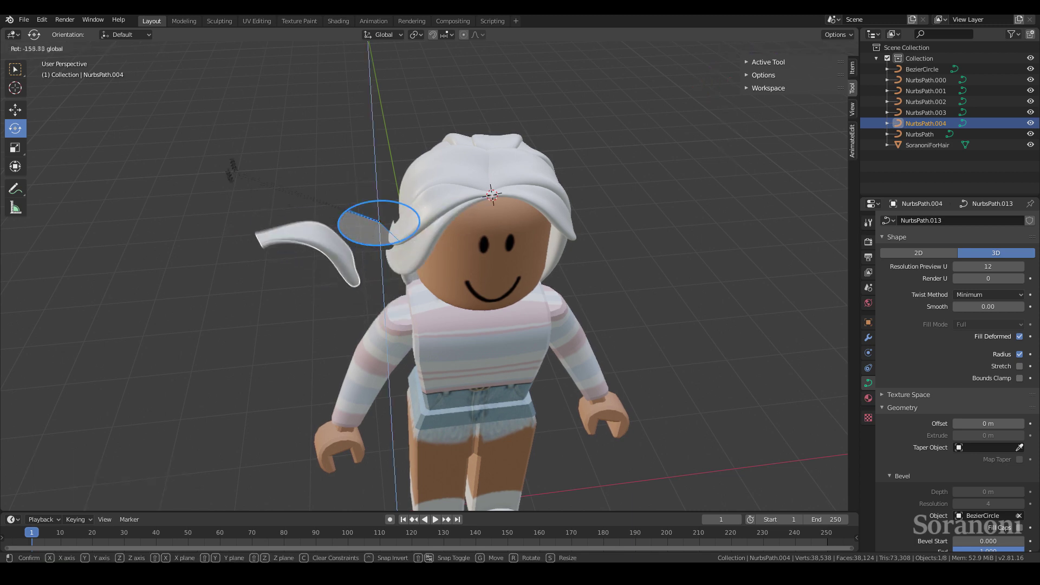
key("Return")
Shift the strand -1.81 m along X to the face's right side and tilt it slightly.
middle_click_drag(379, 255, 2, 90)
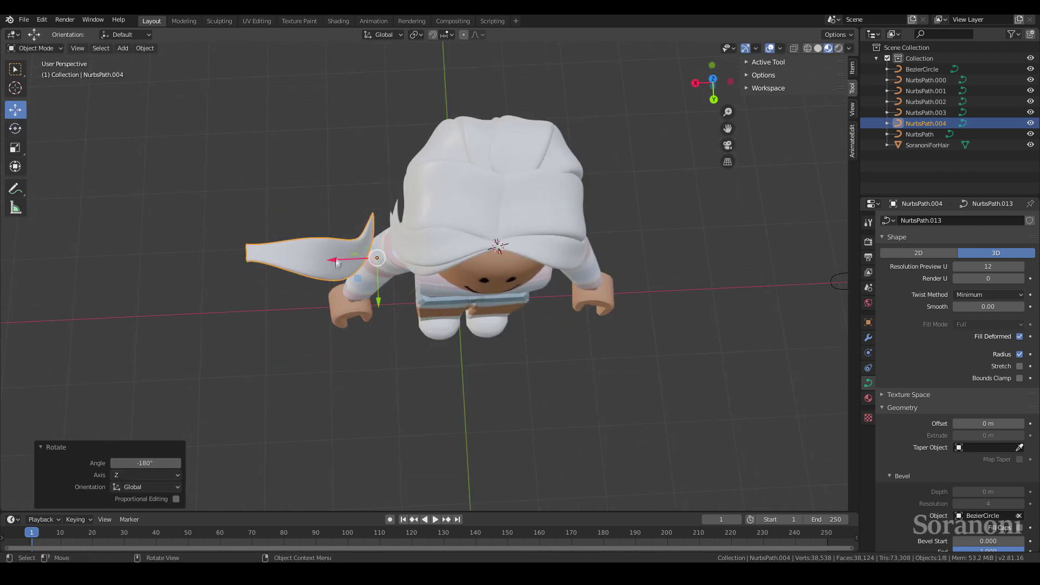
left_click_drag(336, 263, 433, 258)
mouse_move(434, 257)
middle_mouse_down()
mouse_move(515, 258)
mouse_move(90, 142)
middle_mouse_up()
middle_click_drag(525, 230, 508, 261)
key("shift+space")
key("r")
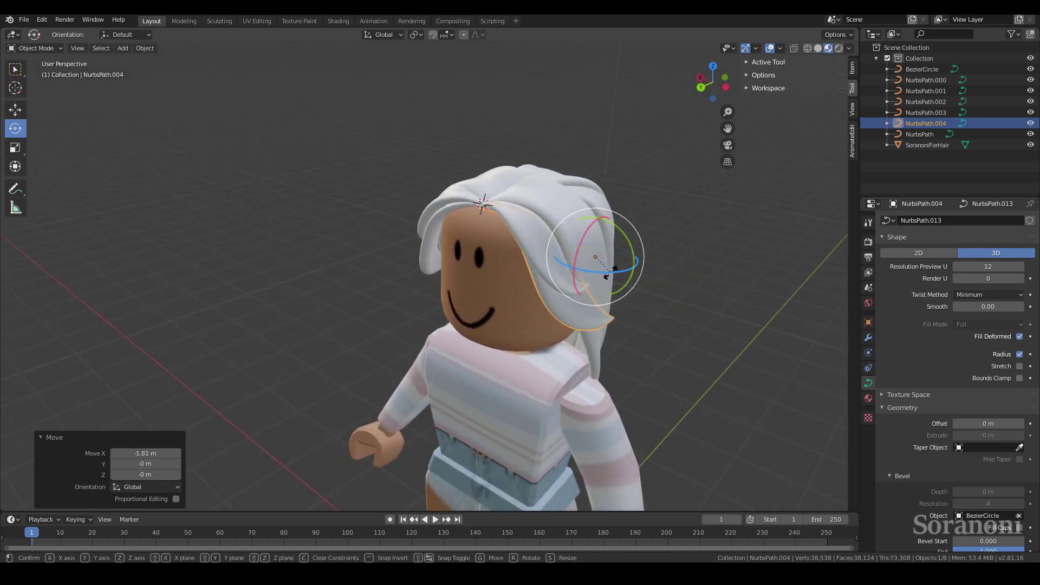
left_click_drag(603, 267, 571, 263)
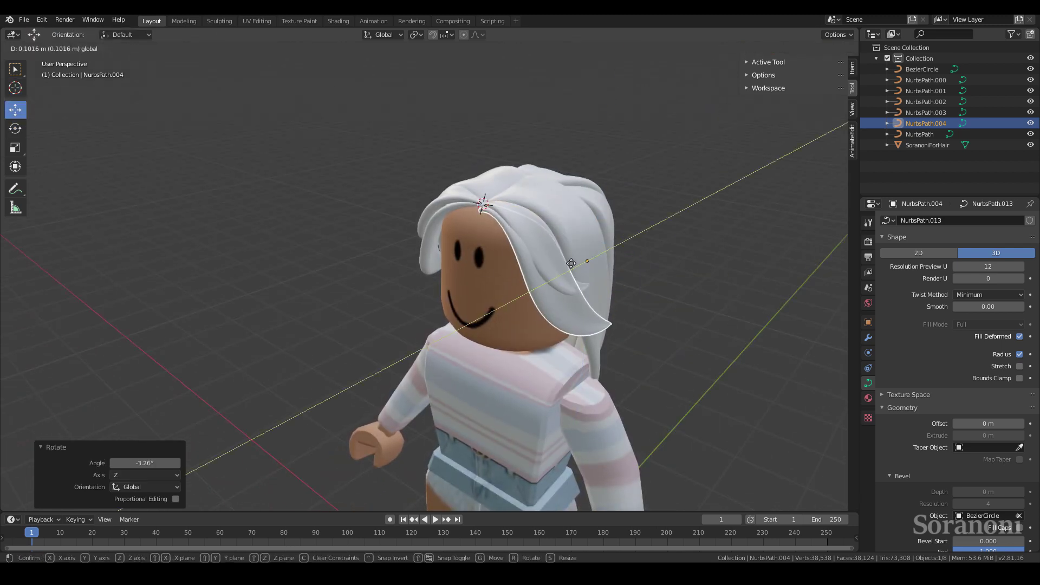
key("Escape")
middle_click_drag(575, 262, 631, 242)
scroll(631, 241, "up", 2)
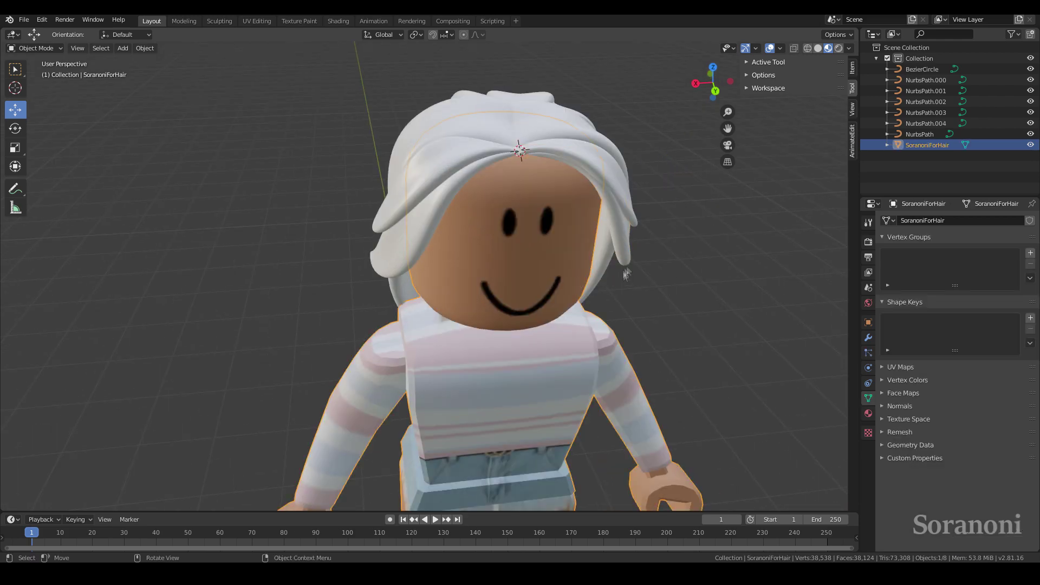
Select NurbsPath.004 and give it a small -0.55° turn toward the head.
scroll(699, 298, "up", 2)
scroll(590, 324, "down", 2)
mouse_move(589, 324)
middle_mouse_down()
mouse_move(674, 302)
mouse_move(575, 327)
middle_mouse_up()
scroll(575, 327, "up", 2)
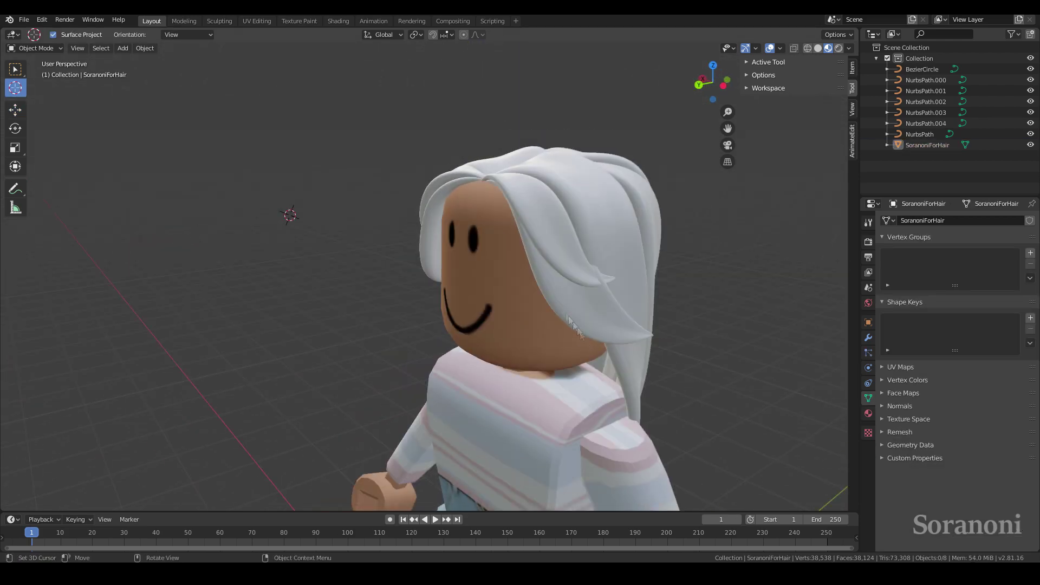
left_click(608, 332)
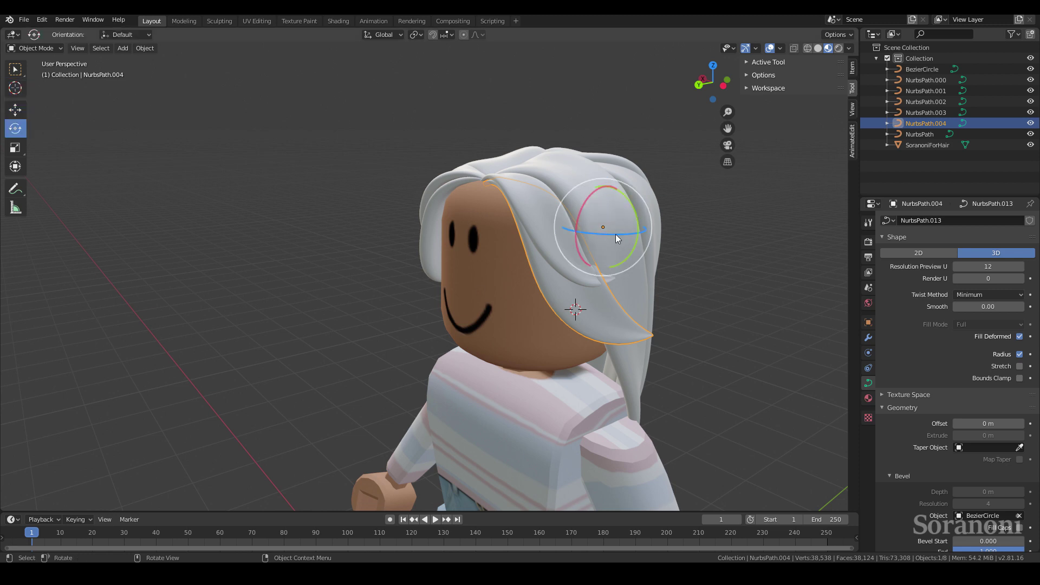
left_click(628, 233)
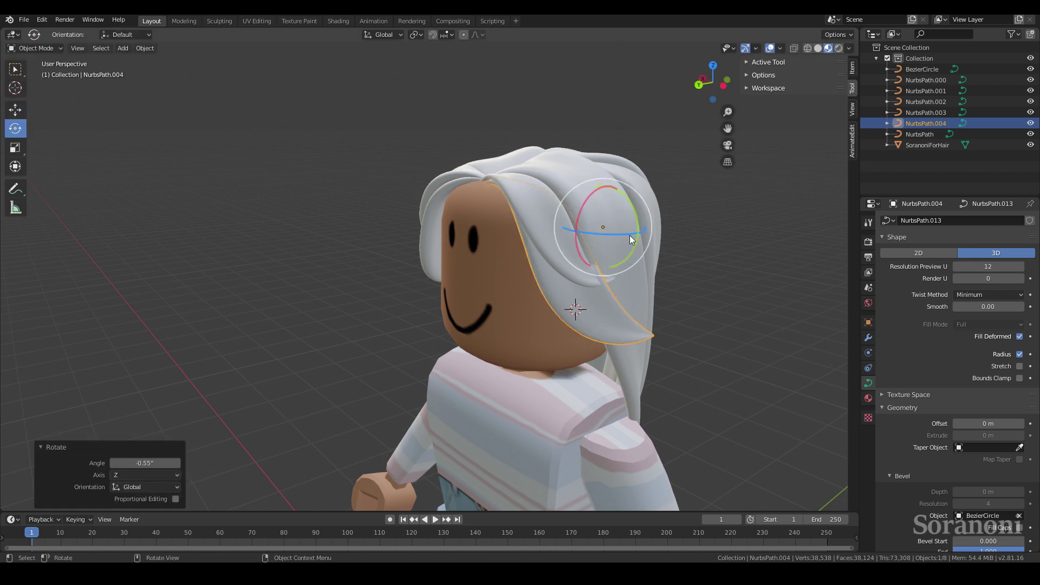
middle_click_drag(629, 233, 658, 314)
Nudge one upper control point 0.0382 m along X and return to Object Mode.
left_click(35, 49)
left_click(32, 73)
mouse_move(542, 281)
middle_mouse_down()
mouse_move(595, 303)
mouse_move(748, 303)
middle_mouse_up()
key("g")
key("x")
left_click(595, 303)
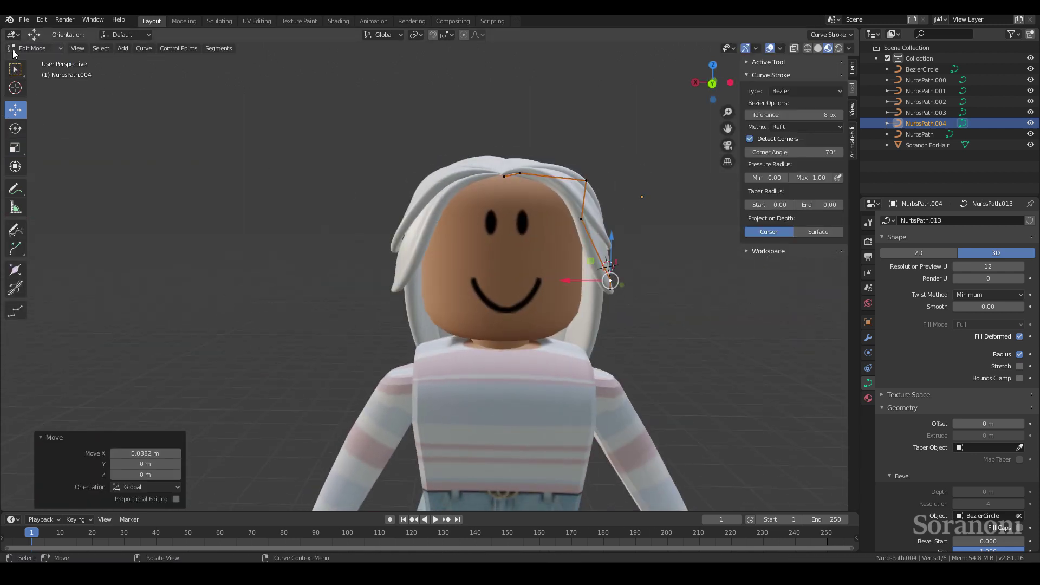
left_click(12, 52)
left_click(32, 61)
Orbit around the character and select the NurbsPath.003 strand.
mouse_move(622, 277)
middle_mouse_down()
mouse_move(596, 300)
mouse_move(564, 286)
mouse_move(632, 271)
mouse_move(688, 283)
mouse_move(482, 274)
mouse_move(717, 317)
mouse_move(596, 303)
middle_mouse_up()
scroll(596, 304, "up", 5)
left_click(379, 184)
left_click(145, 48)
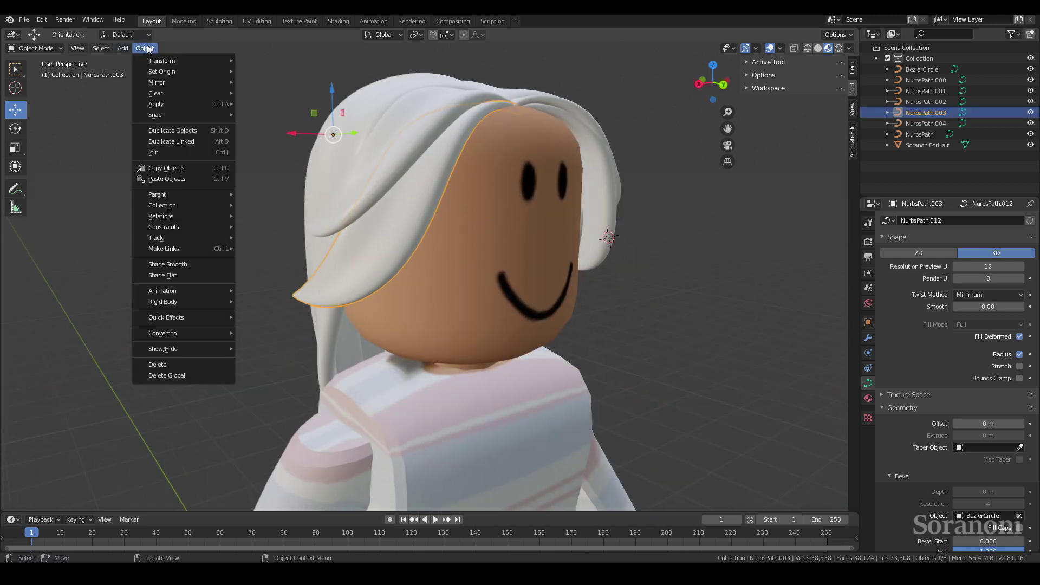
Duplicate NurbsPath.003 as NurbsPath.005 and move the copy down along Z.
left_click(172, 131)
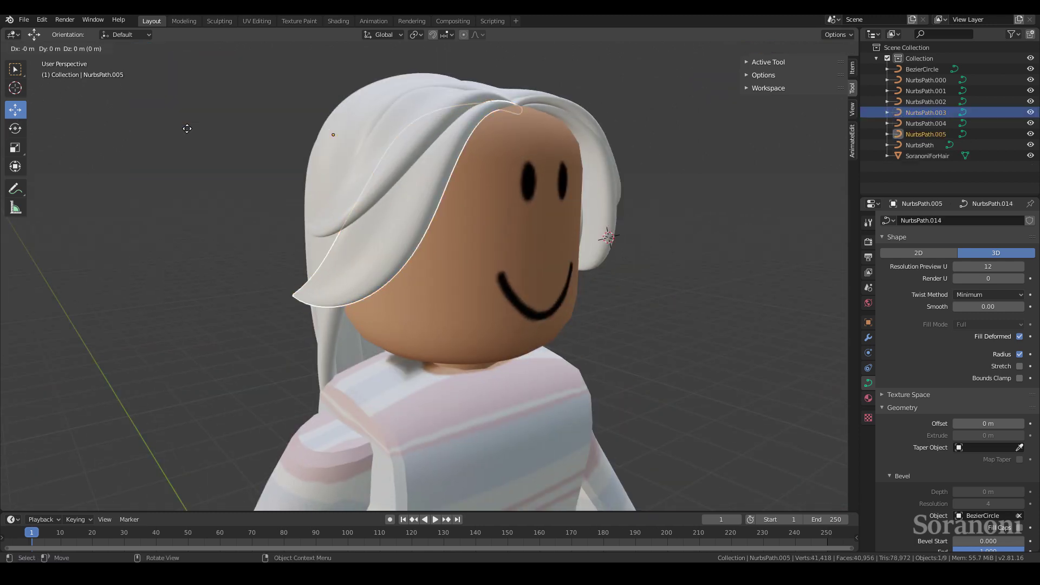
key("Escape")
key("g")
key("z")
left_click(320, 181)
middle_click_drag(319, 177, 360, 220)
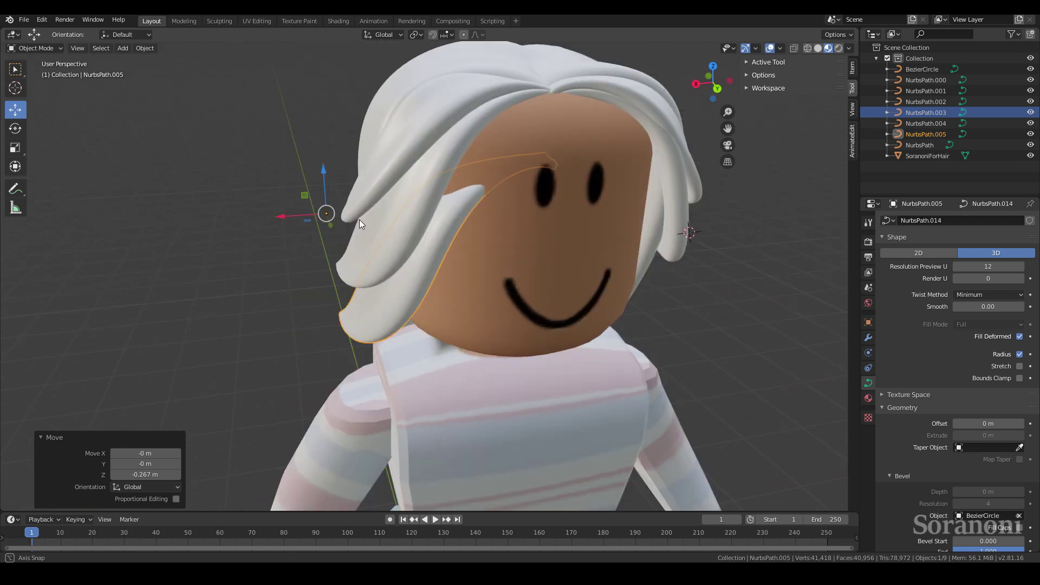
Raise the top control points of NurbsPath.005 to reshape its upper end.
left_click(34, 72)
left_click(547, 78)
left_click(530, 158)
key("g")
left_click(515, 50)
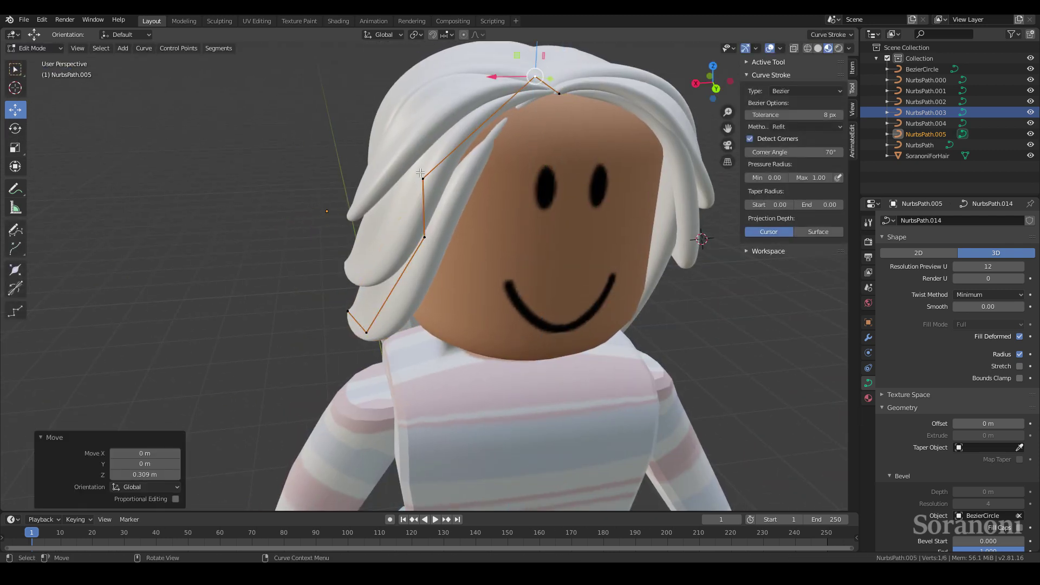
left_click(559, 94)
key("g")
key("z")
left_click(563, 78)
middle_click_drag(563, 78, 434, 217)
Move the bottom and middle points along Y and Z to follow the head's side.
left_click(255, 395)
key("g")
key("y")
left_click(330, 377)
left_click(396, 362)
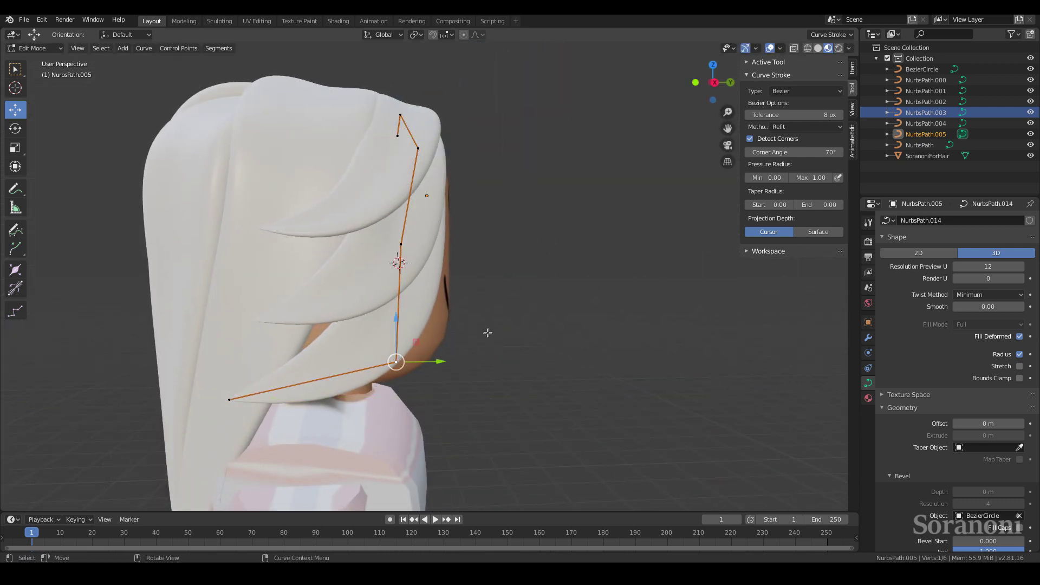
key("g")
key("z")
left_click(390, 331)
key("g")
key("y")
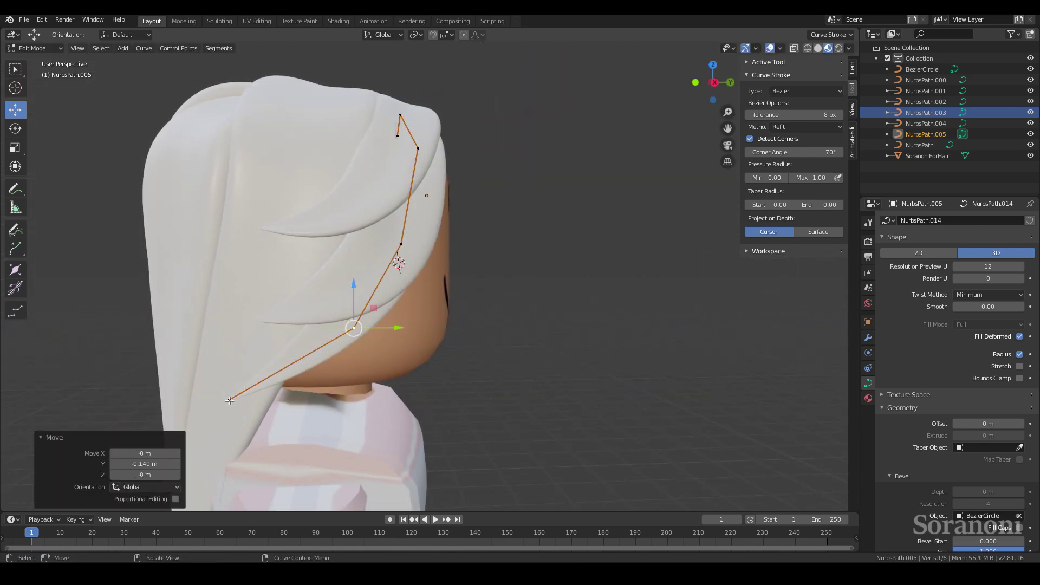
Raise the strand's end point with repeated vertical moves along Z.
left_click(229, 400)
key("g")
key("z")
left_click(238, 344)
key("g")
key("z")
left_click(233, 325)
mouse_move(233, 325)
middle_mouse_down()
mouse_move(228, 355)
mouse_move(236, 331)
middle_mouse_up()
key("g")
key("z")
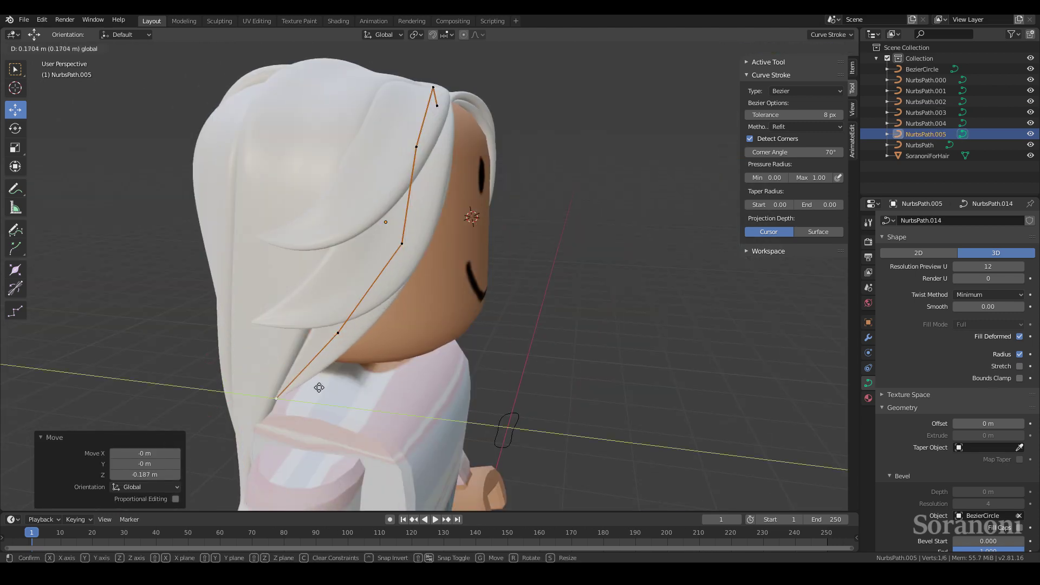
left_click(272, 345)
middle_click_drag(272, 345, 596, 366)
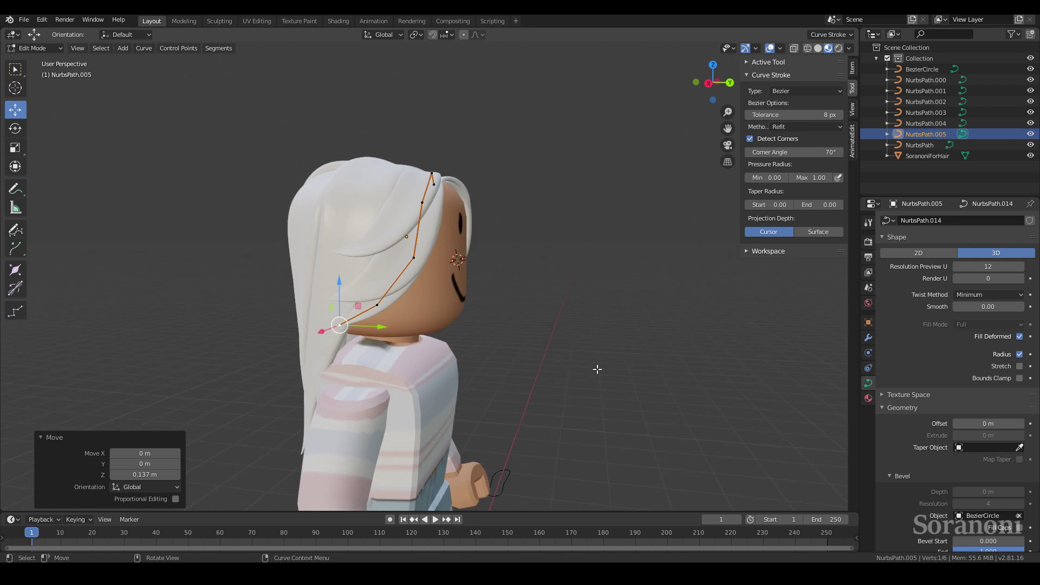
middle_click_drag(420, 356, 390, 363)
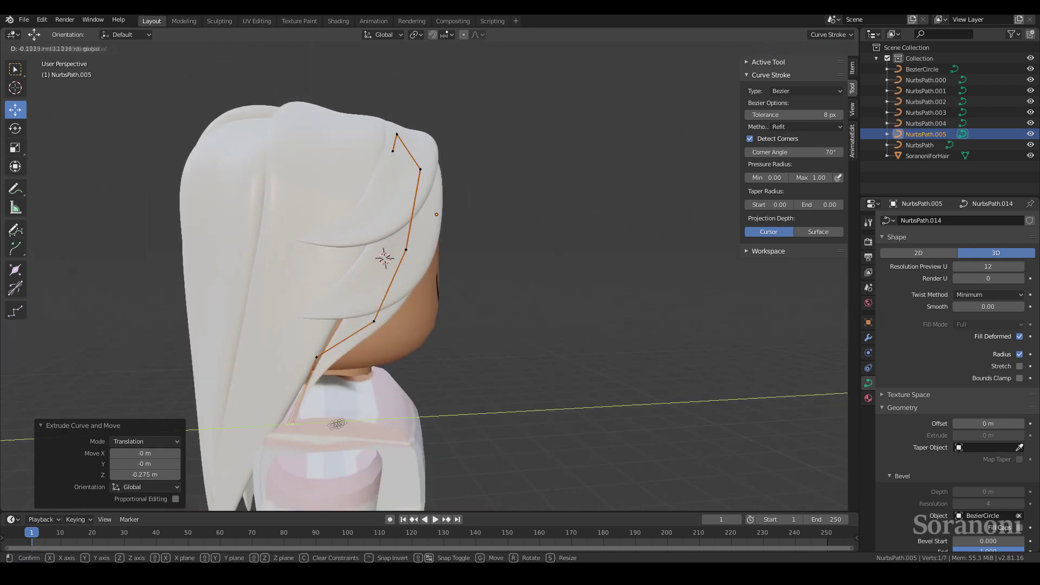
Extend the strand's tip and thicken its lower section with Alt+S.
left_click(325, 423)
left_click(317, 357)
left_click(383, 363)
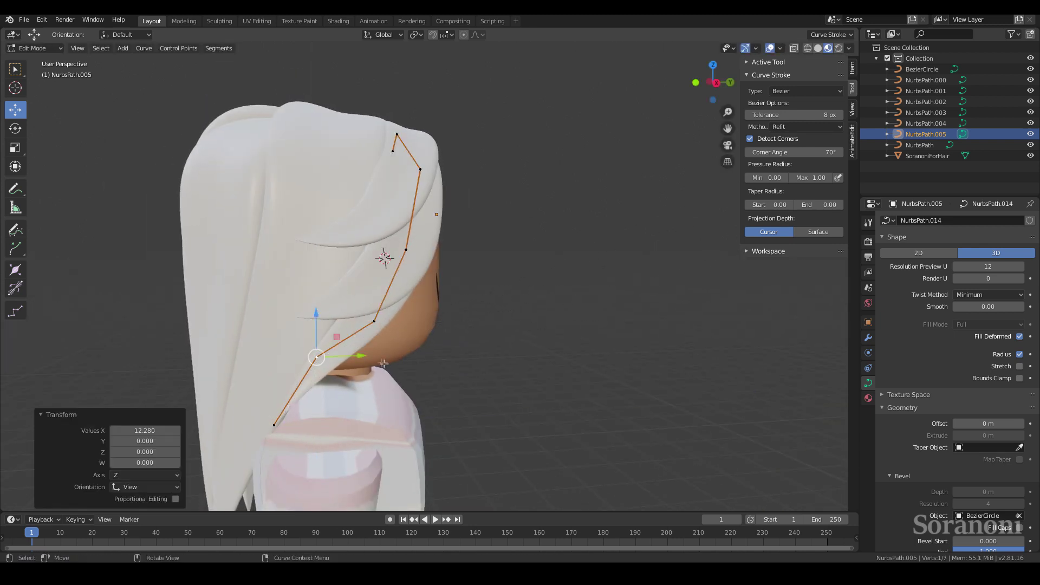
right_click(460, 359)
left_click(274, 425)
left_click(277, 423)
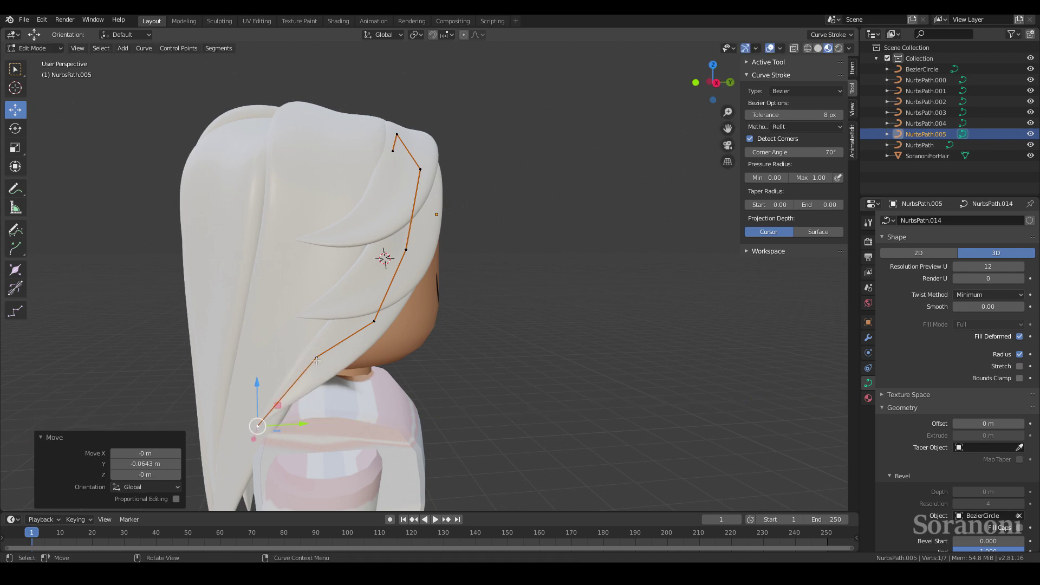
left_click(374, 321)
key("alt+s")
left_click(467, 295)
Reposition a point at the back of the hair and return to Object Mode.
middle_click_drag(467, 295, 426, 462)
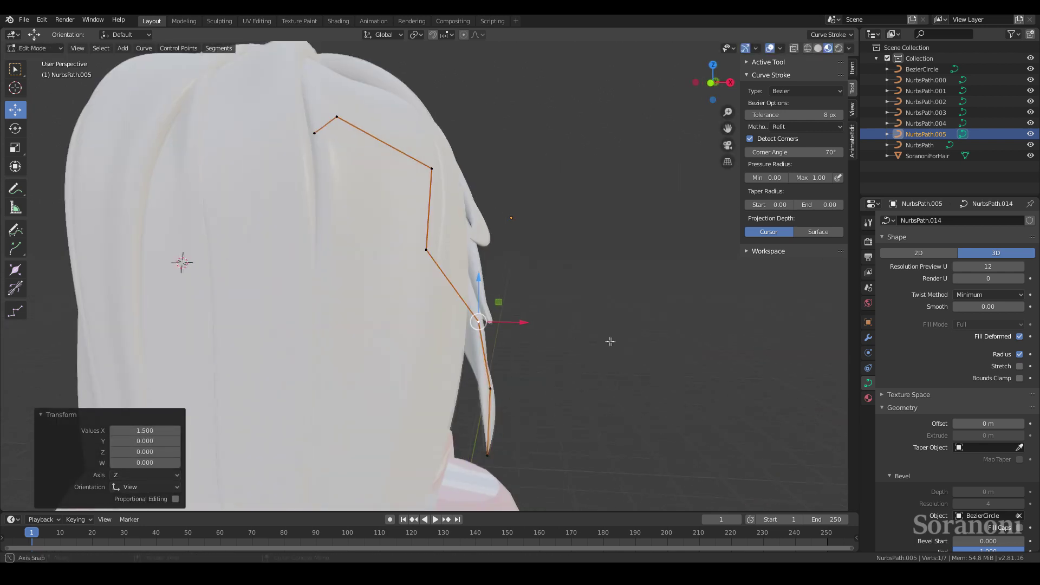
key("g")
left_click(425, 462)
mouse_move(426, 462)
middle_mouse_down()
mouse_move(373, 324)
mouse_move(27, 113)
middle_mouse_up()
left_click(42, 63)
middle_click_drag(337, 275, 504, 288)
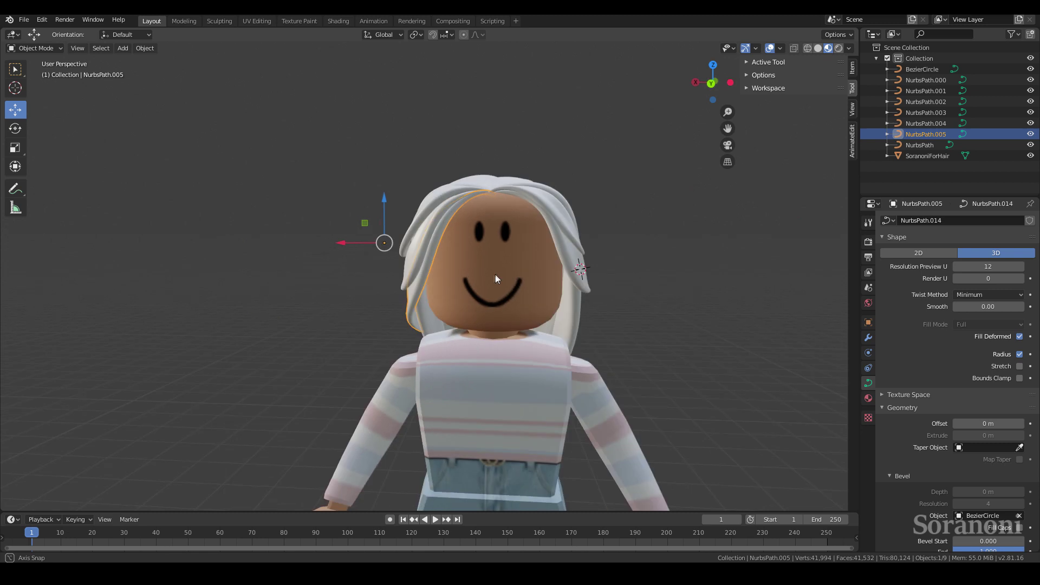
middle_click_drag(504, 289, 379, 292)
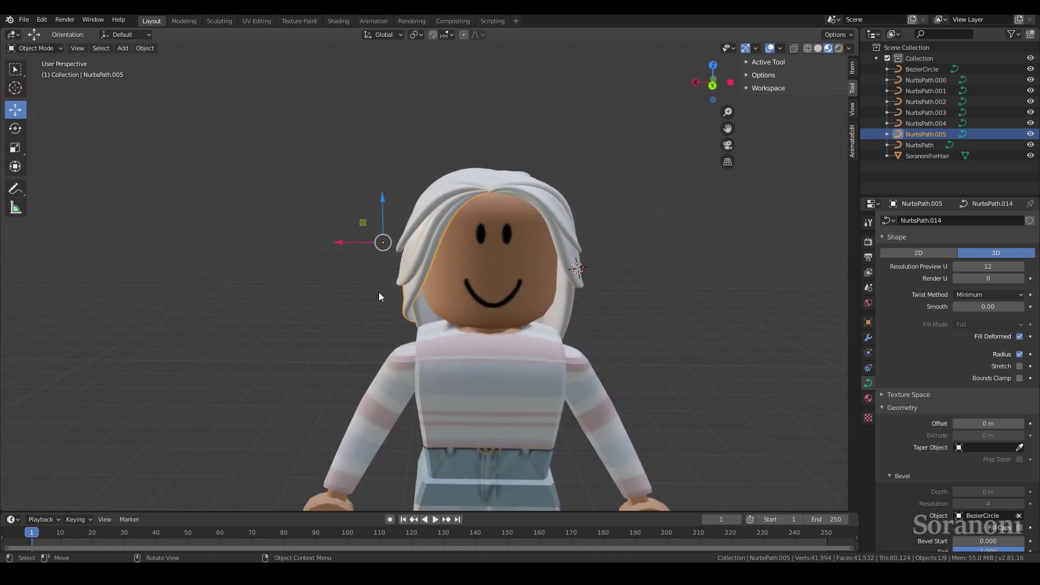
Duplicate the side strand NurbsPath.005 in place and select the copy, NurbsPath.006.
left_click(144, 48)
left_click(172, 130)
left_click(190, 132)
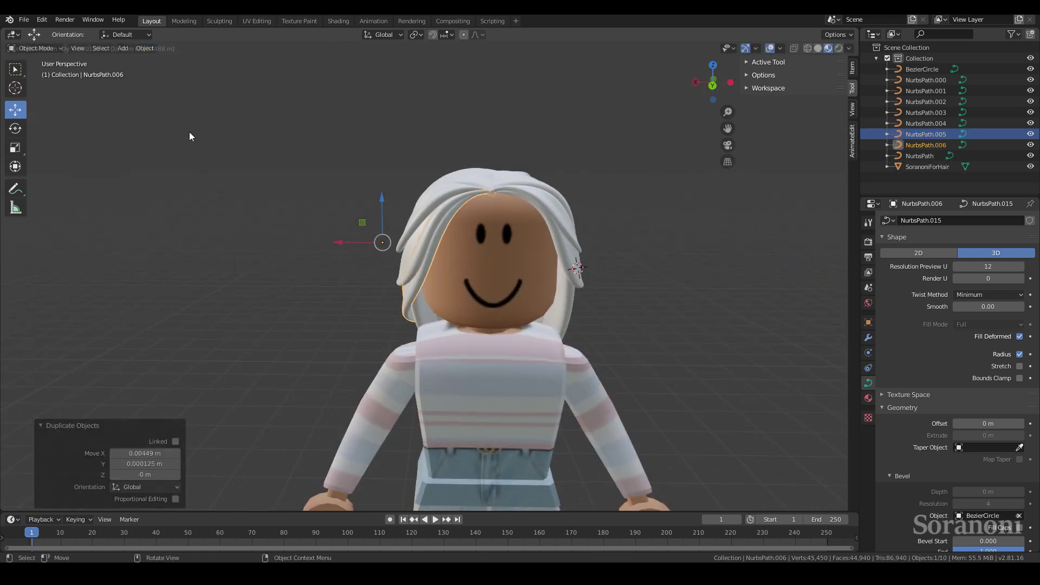
left_click(144, 48)
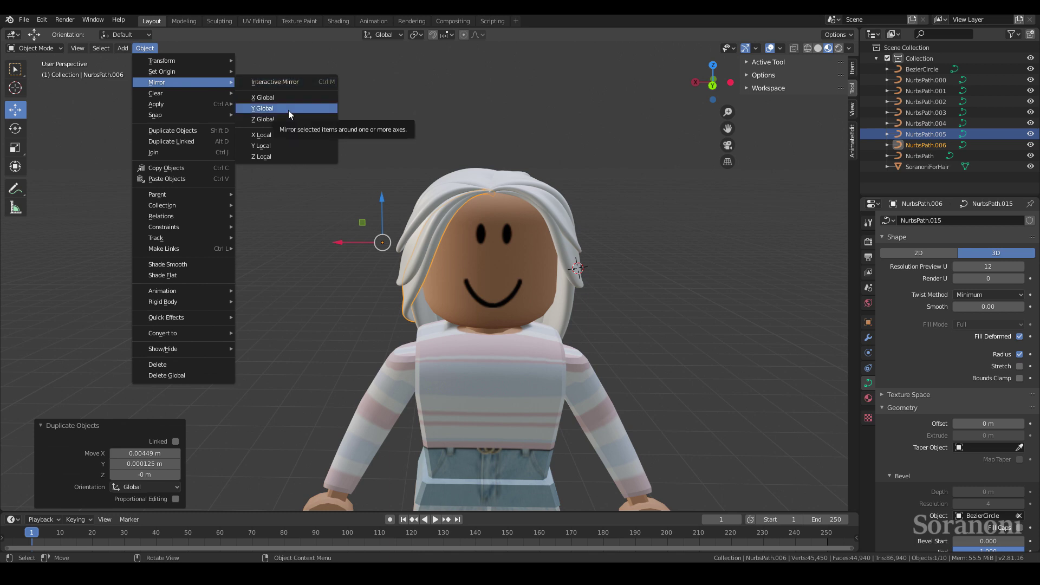
left_click(292, 142)
left_click(421, 278)
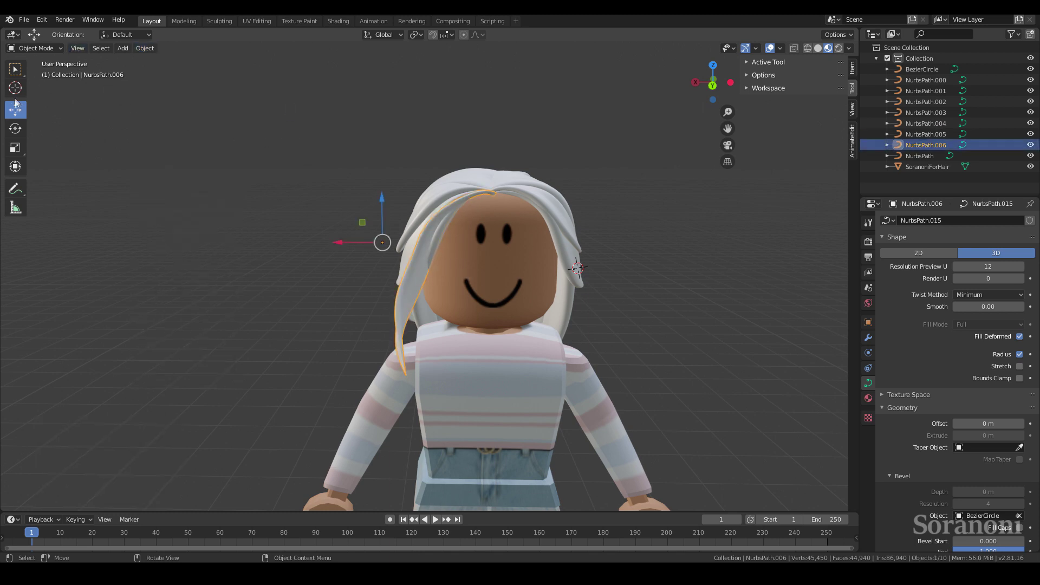
Rotate the copy 162° about Z toward the opposite side and move it vertically.
left_click(16, 128)
middle_click_drag(325, 271, 347, 227)
left_click_drag(341, 255, 39, 130)
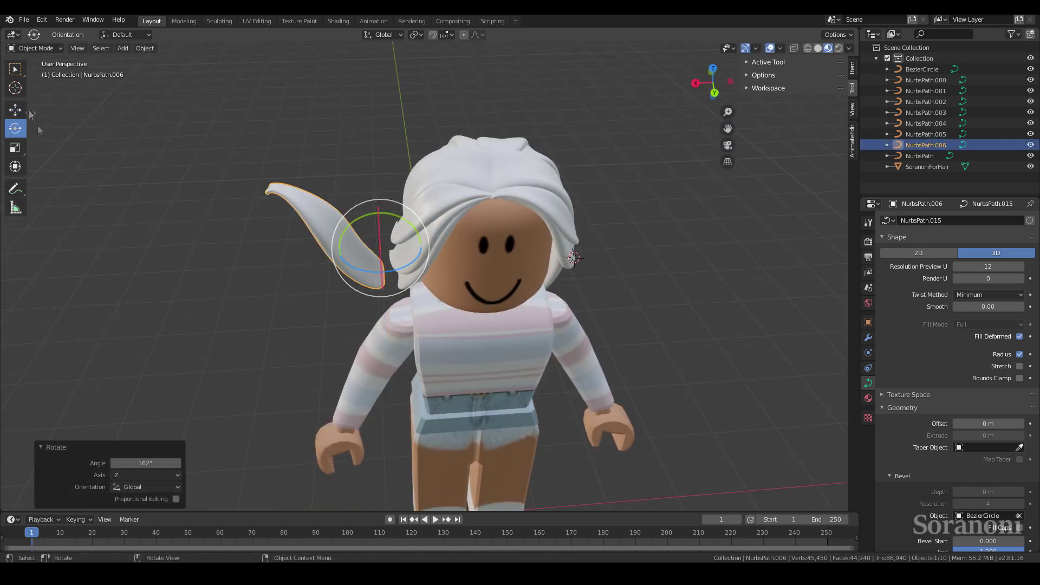
key("g")
key("z")
left_click(362, 250)
Shift the strand sideways against the head and turn it slightly about vertical.
middle_click_drag(362, 250, 488, 317)
key("g")
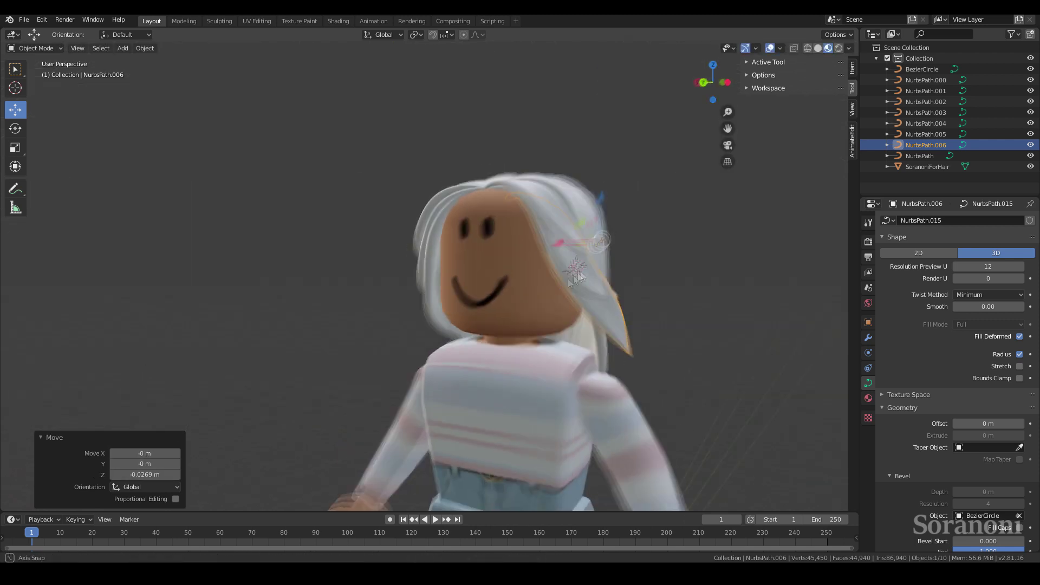
scroll(488, 317, "up", 3)
left_click(478, 323)
left_click_drag(478, 336, 477, 351)
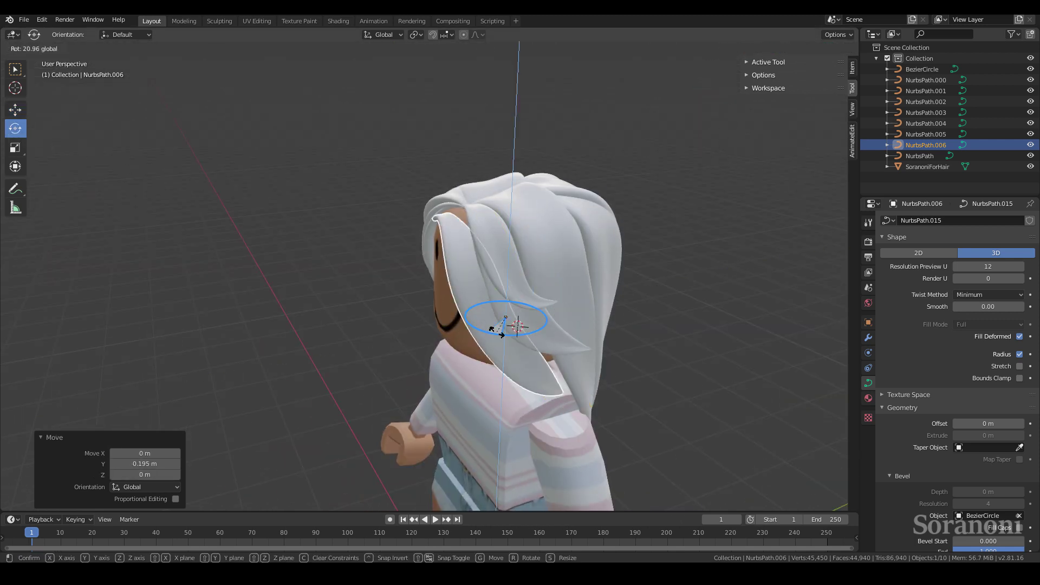
middle_click_drag(480, 324, 542, 303)
Adjust the strand's height and side position, fine-tuning its rotation to 4.75° beside the face.
key("g")
key("z")
left_click(606, 290)
mouse_move(606, 289)
middle_mouse_down()
mouse_move(596, 306)
mouse_move(65, 118)
middle_mouse_up()
left_click(580, 338)
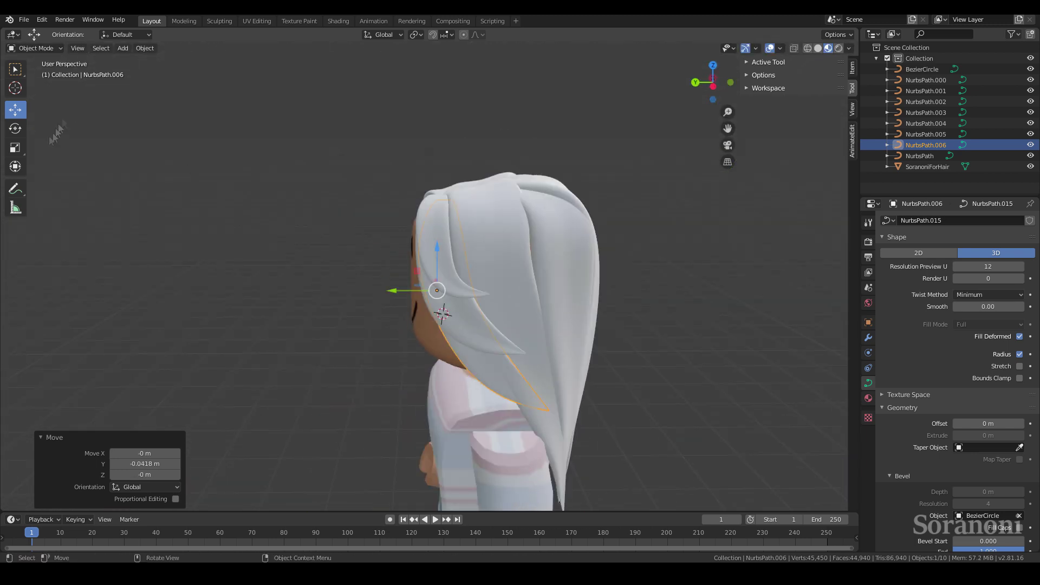
left_click_drag(465, 297, 466, 296)
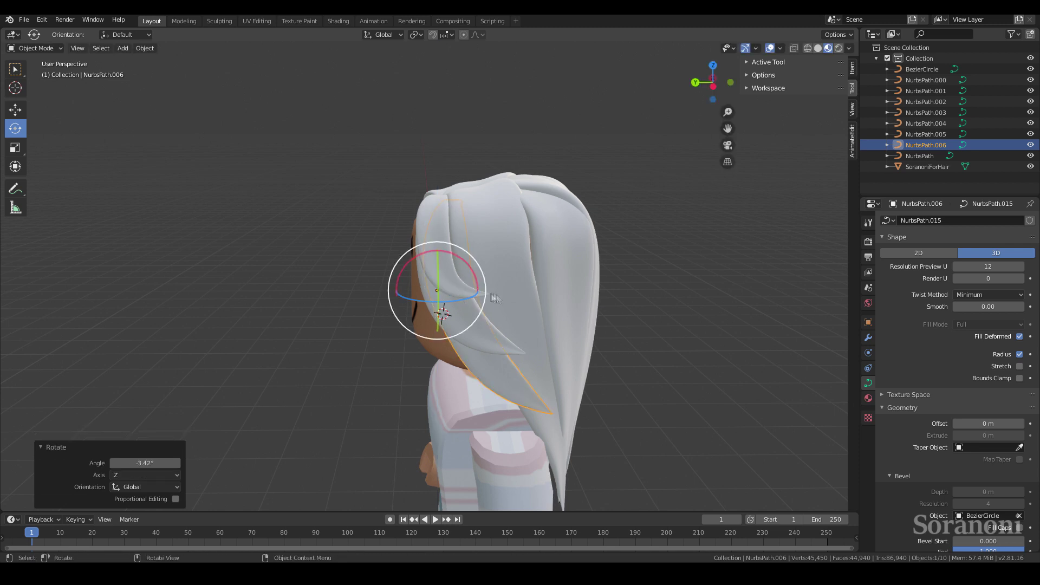
middle_click_drag(466, 296, 597, 266)
left_click_drag(596, 266, 594, 261)
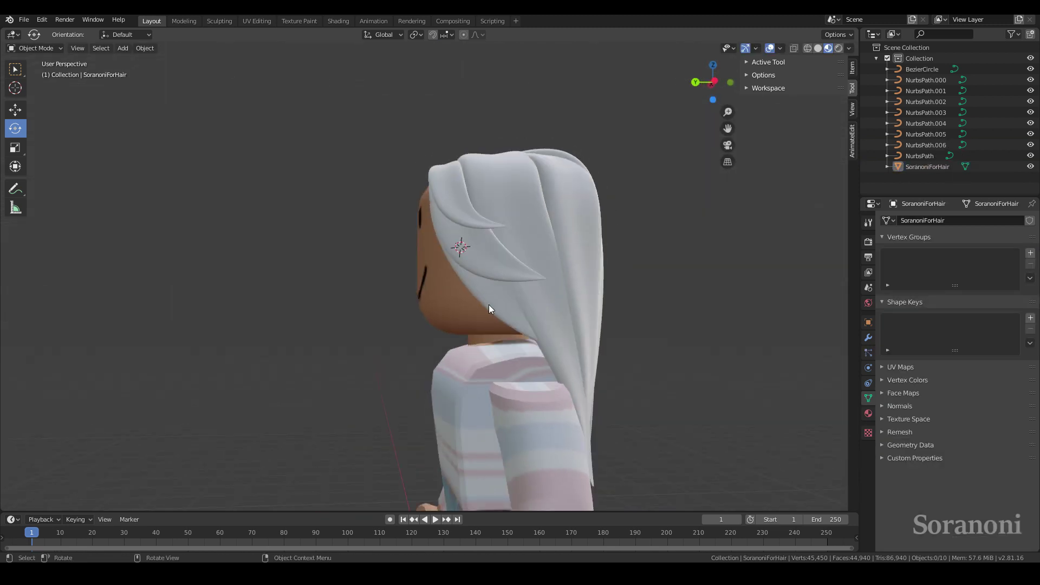
In Edit Mode raise the strand's end point, then return to Object Mode.
left_click(42, 71)
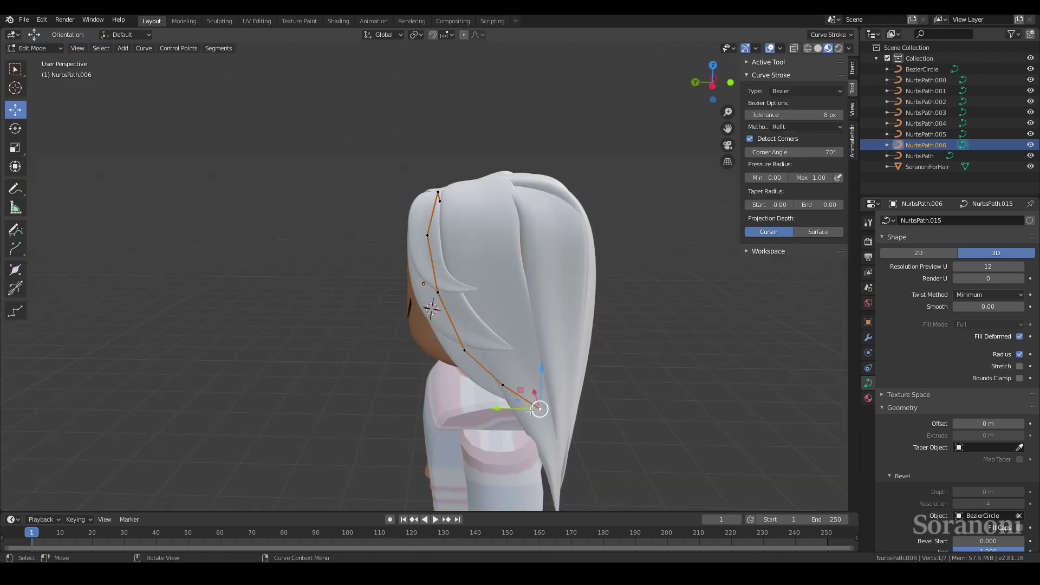
left_click(537, 402)
key("g")
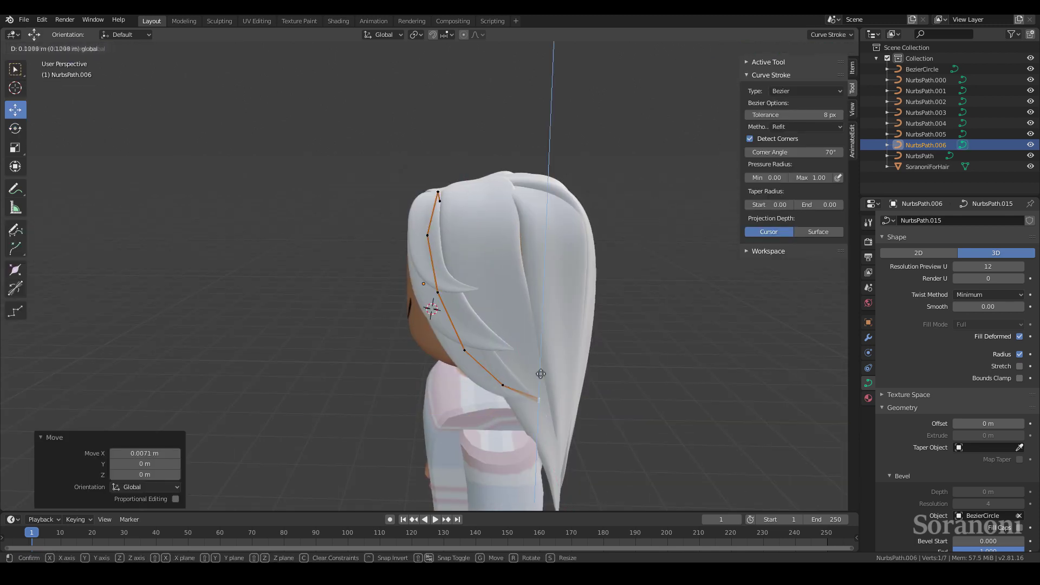
left_click(540, 374)
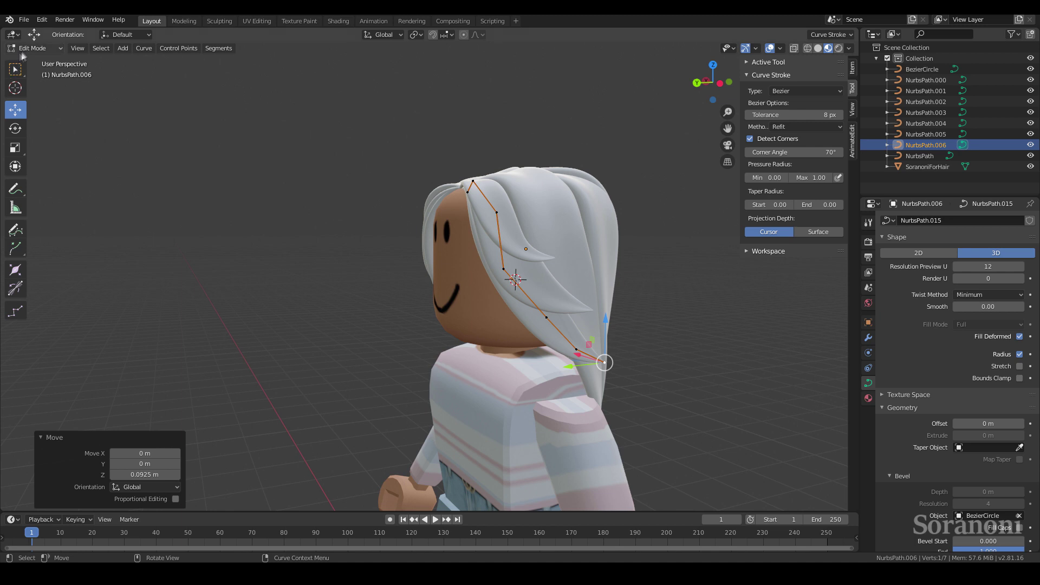
left_click(22, 50)
left_click(33, 60)
scroll(368, 290, "down", 3)
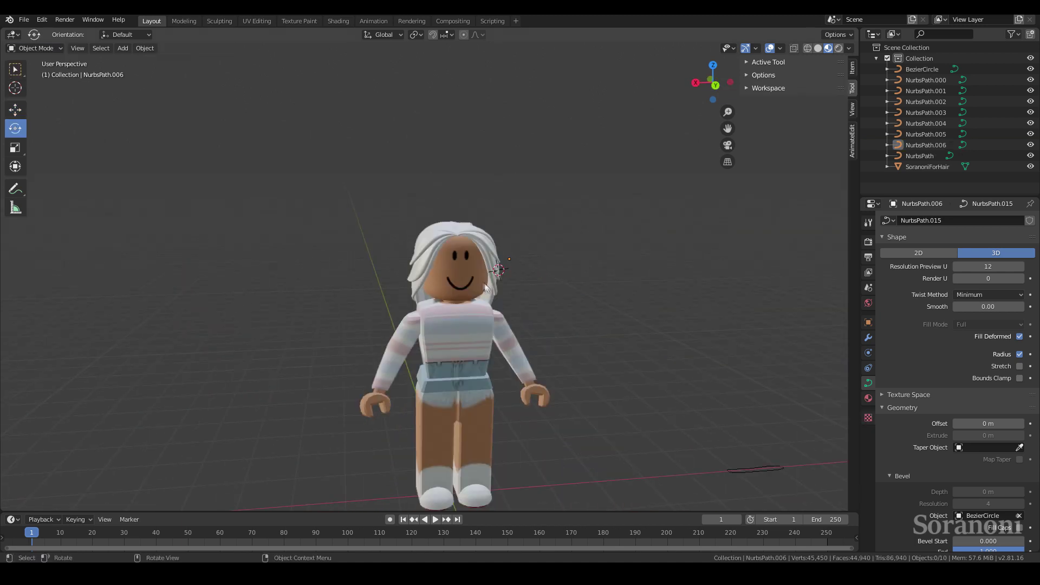
middle_click_drag(267, 266, 190, 269)
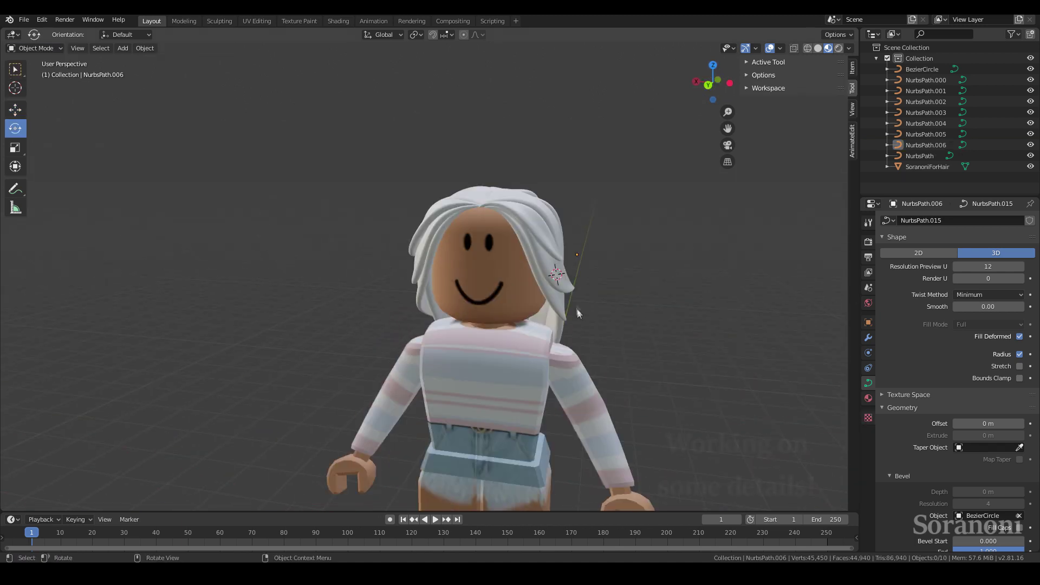
On NurbsPath.002 in Edit Mode, add a point lower down the back and lower an upper point.
middle_click_drag(577, 313, 7, 300)
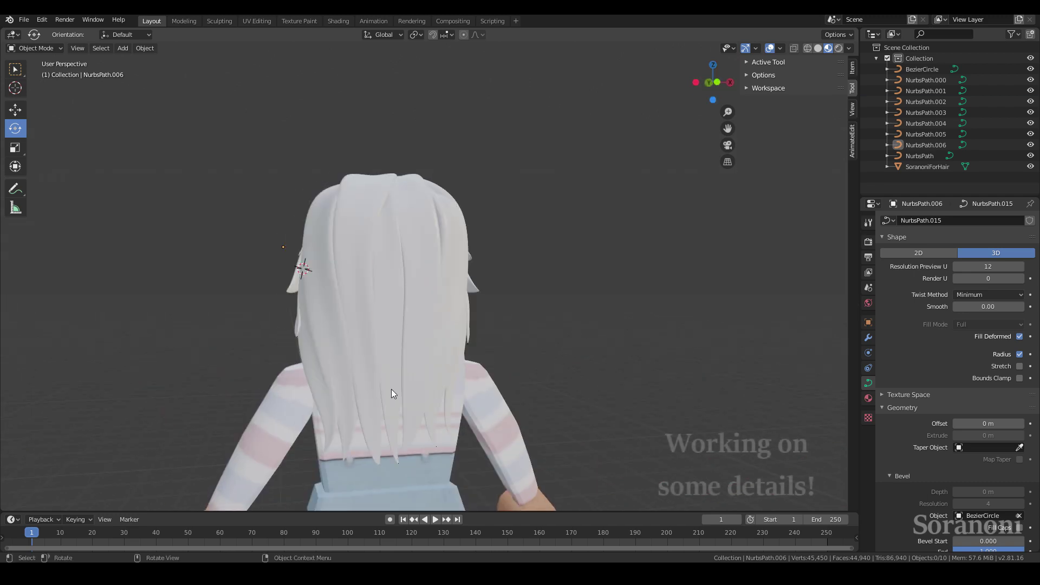
left_click(34, 72)
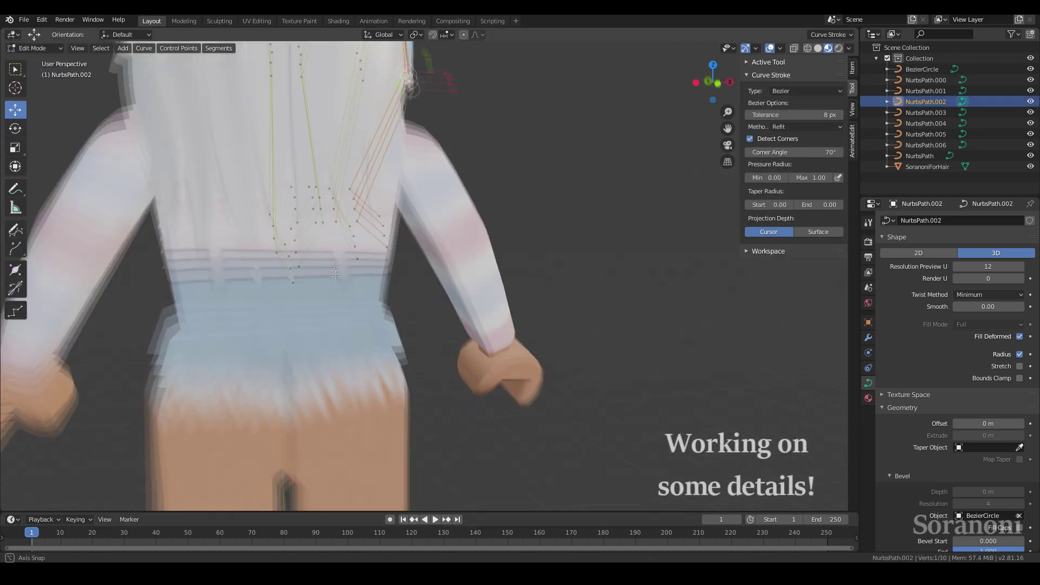
left_click(353, 397)
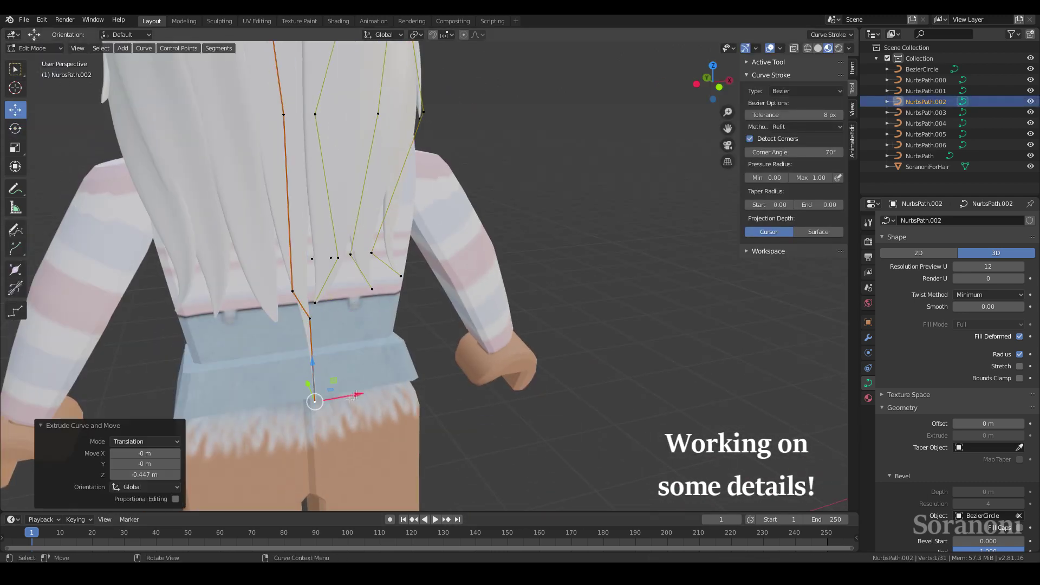
left_click(315, 302)
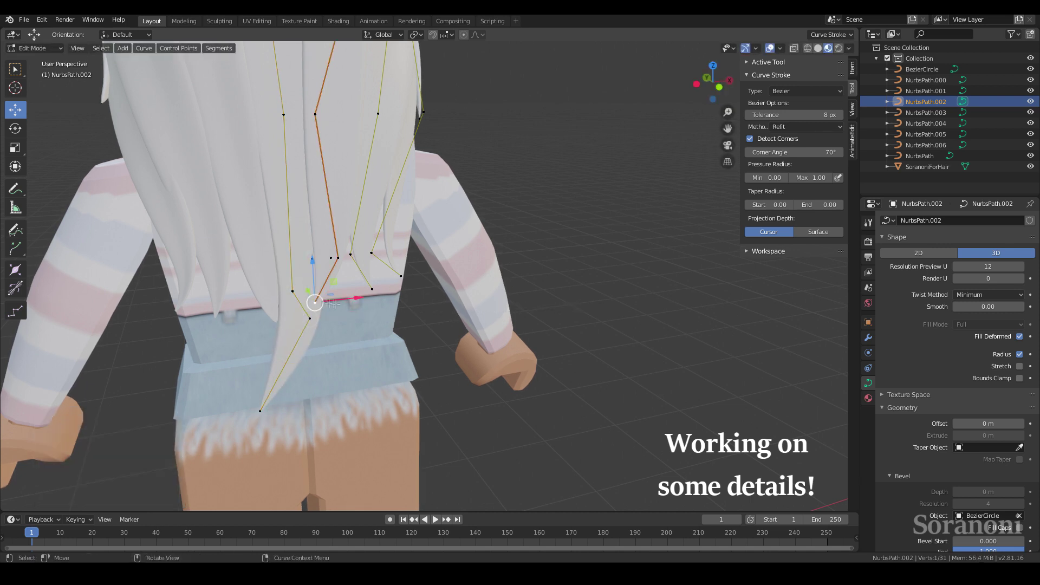
left_click(355, 374)
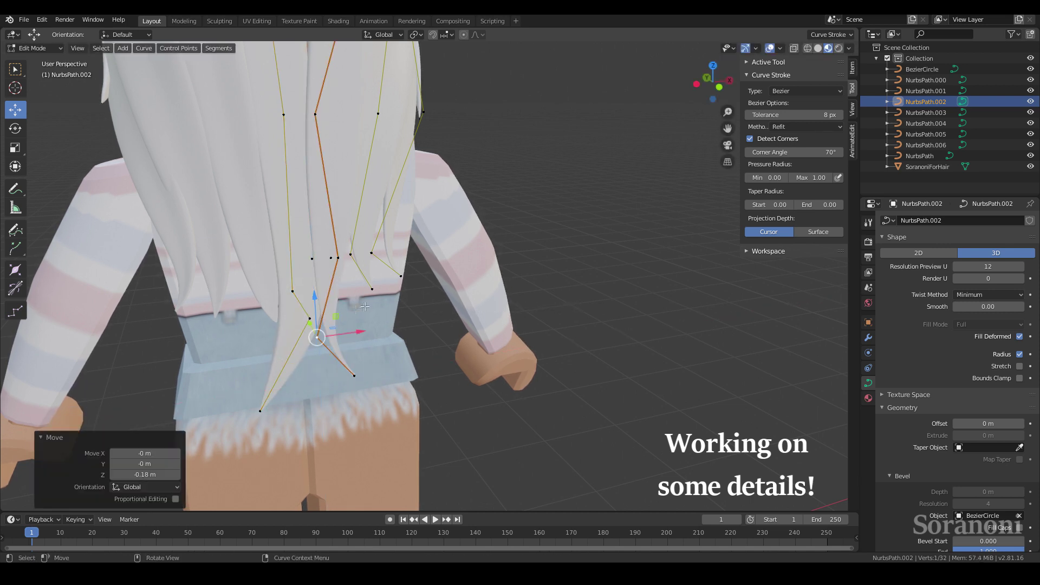
left_click(739, 255)
Lower the strand's bottom point and adjust its thickness with Alt+S.
left_click(442, 273)
left_click(350, 253)
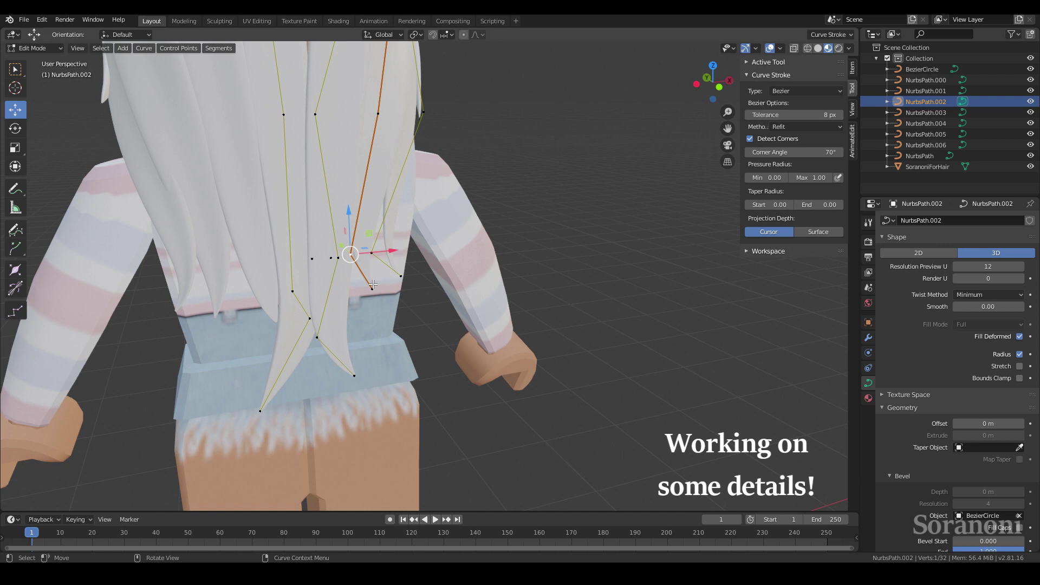
left_click(406, 374)
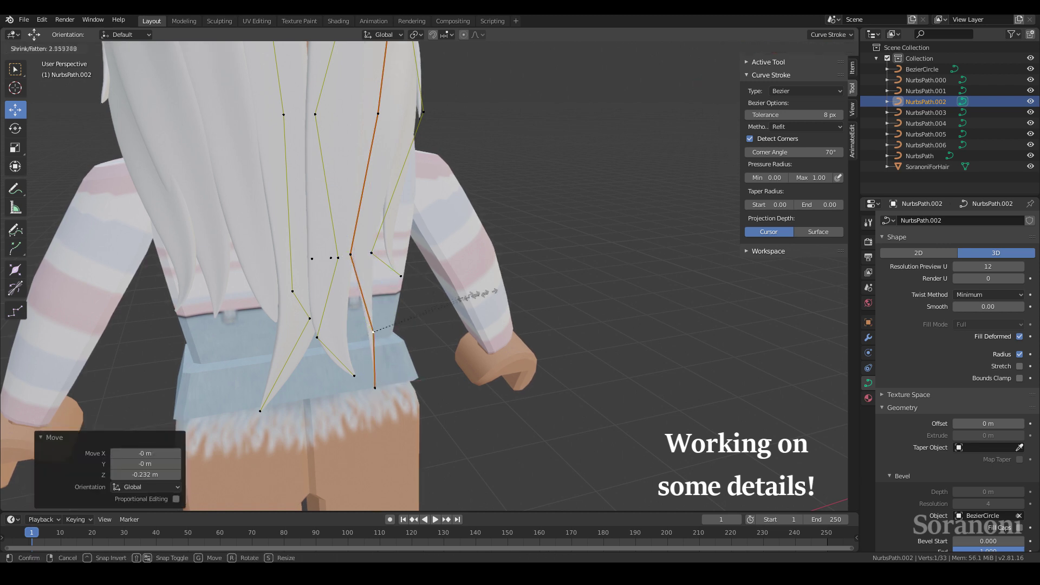
key("alt+s")
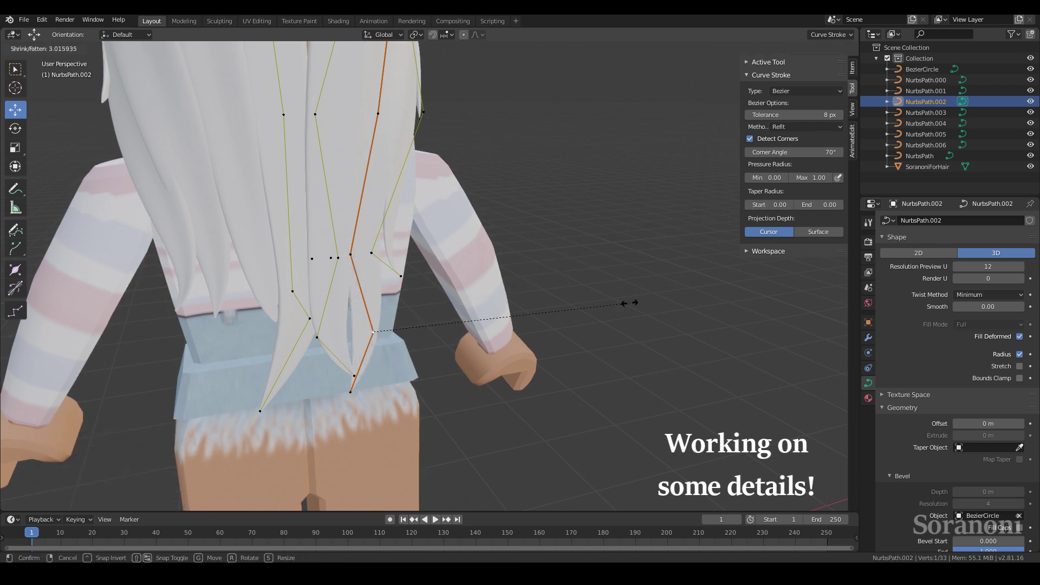
left_click(638, 302)
middle_click_drag(638, 302, 345, 295)
Lower the end point along X and change a middle point's thickness.
left_click(350, 382)
key("g")
key("x")
left_click(355, 383)
left_click(325, 342)
key("alt+s")
left_click(596, 300)
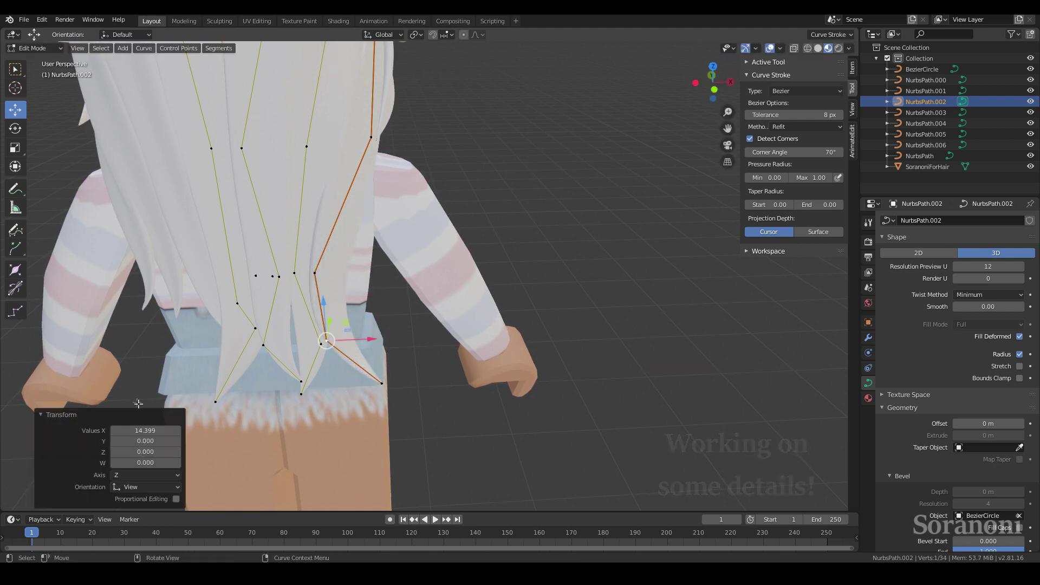
Twist and move the tip points by 15.8°, exit Edit Mode, and select NurbsPath.000.
mouse_move(596, 299)
middle_mouse_down()
mouse_move(474, 304)
mouse_move(444, 320)
middle_mouse_up()
left_click(491, 325)
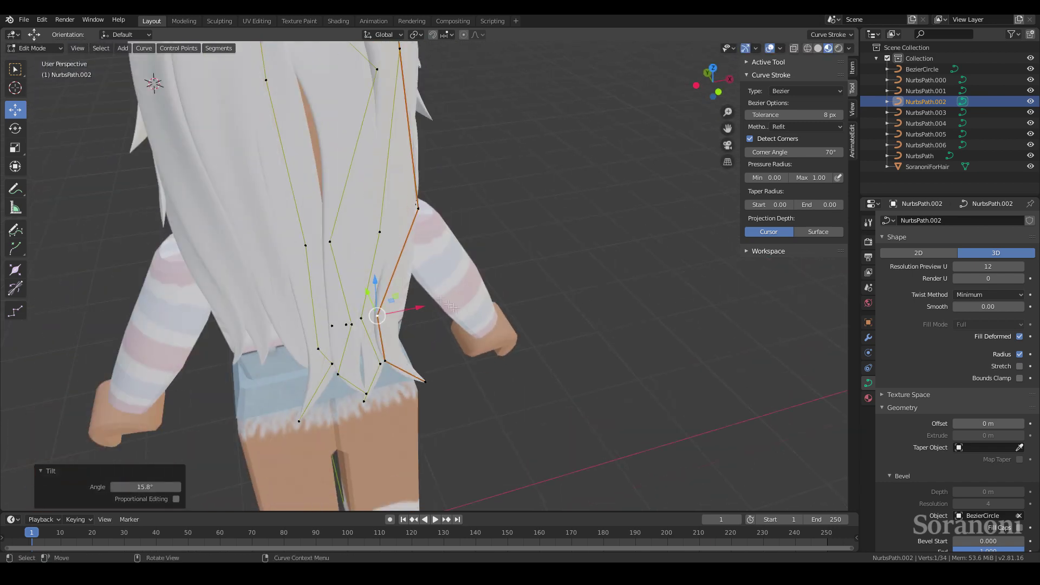
left_click(315, 173)
scroll(315, 173, "down", 5)
scroll(351, 209, "up", 5)
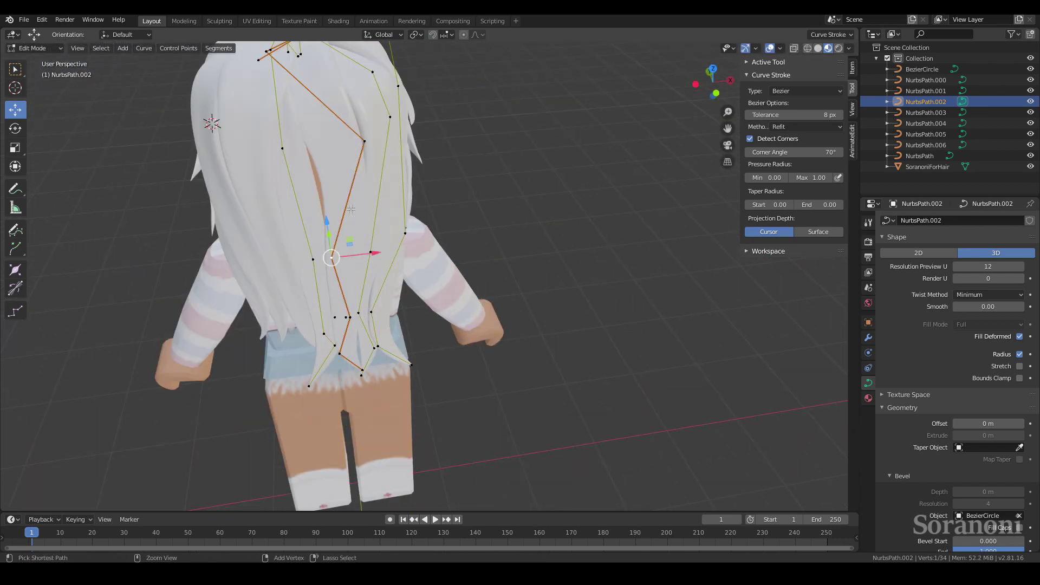
left_click(401, 190)
mouse_move(401, 191)
middle_mouse_down()
mouse_move(411, 172)
mouse_move(469, 249)
mouse_move(386, 182)
middle_mouse_up()
key("Tab")
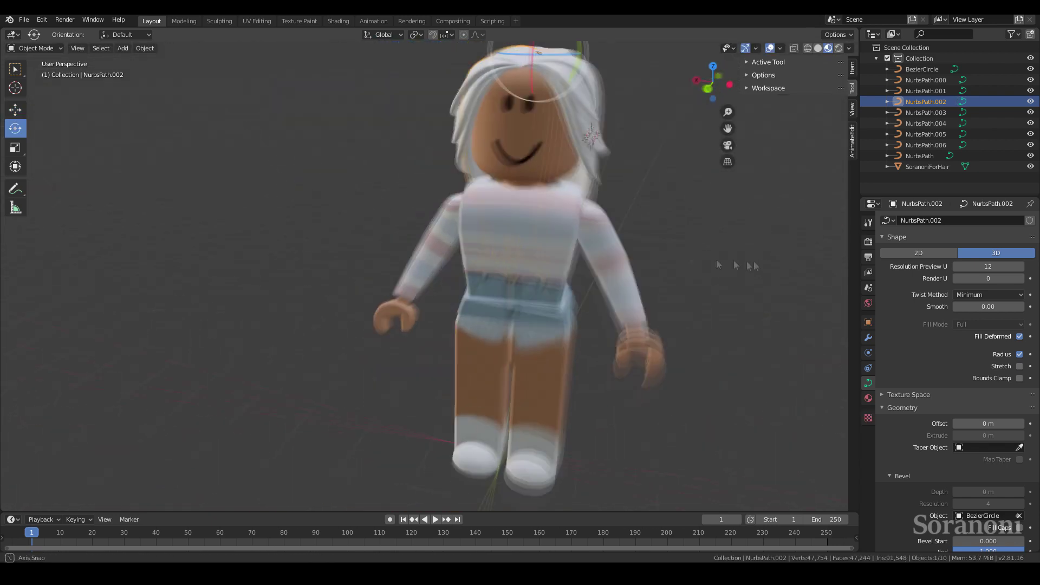
left_click(387, 182)
Enter Edit Mode on NurbsPath.000 and move a point lower on the back.
key("Tab")
scroll(426, 271, "up", 4)
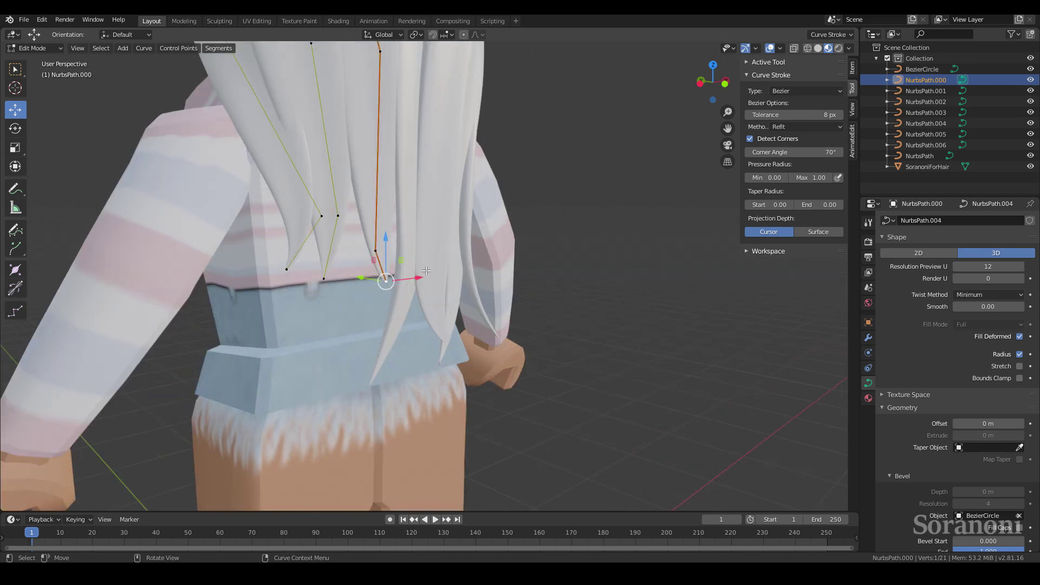
left_click(411, 341)
left_click(429, 319)
middle_click_drag(429, 319, 754, 281)
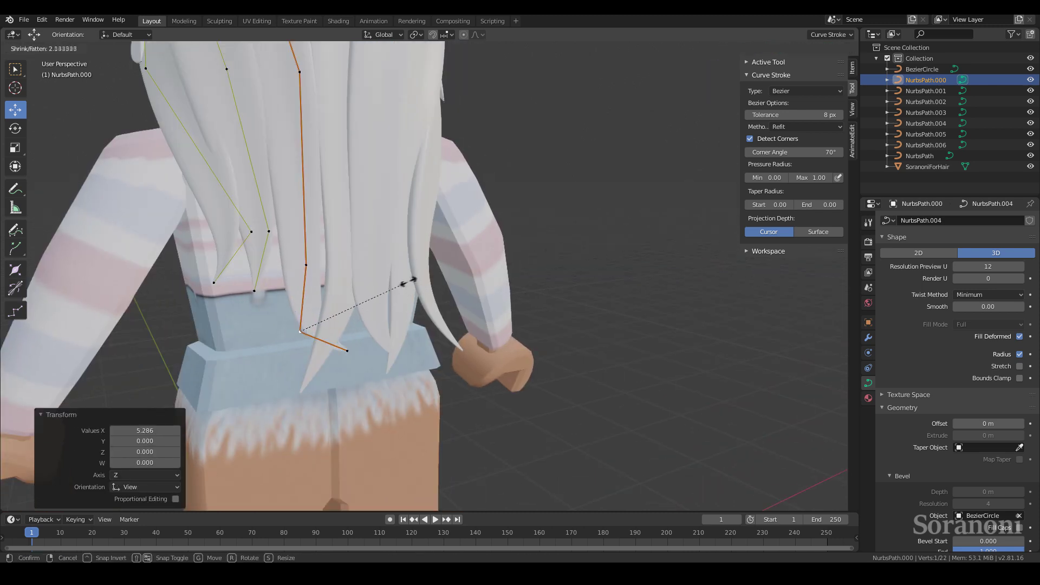
middle_click_drag(344, 267, 303, 282)
Extrude a new point at the strand's end and set its position and thickness.
key("e")
left_click(266, 320)
key("g")
key("x")
left_click(324, 327)
left_click(52, 266)
Lower the selected point vertically and resize the strand's thickness there.
key("alt+s")
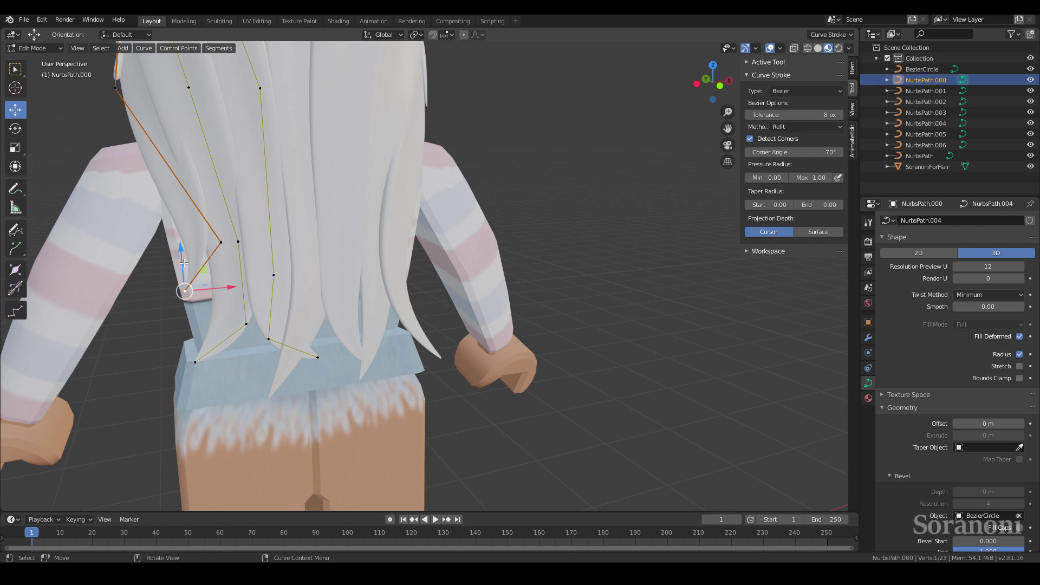
left_click_drag(183, 259, 186, 267)
left_click(177, 313)
key("alt+s")
left_click(642, 260)
left_click(491, 248)
Move the new point and a higher point along X, adjusting thickness.
mouse_move(491, 247)
middle_mouse_down()
mouse_move(500, 298)
mouse_move(325, 216)
middle_mouse_up()
key("g")
key("x")
left_click(500, 299)
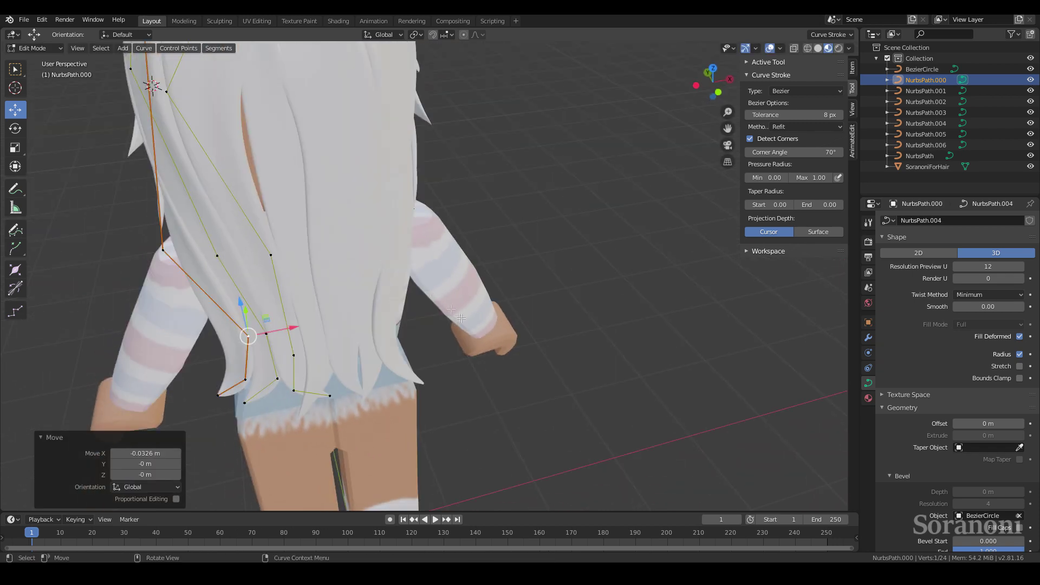
left_click(238, 129)
key("g")
key("x")
left_click(268, 123)
left_click(282, 120)
Move a point along Z and adjust its thickness.
mouse_move(281, 120)
middle_mouse_down()
mouse_move(569, 243)
mouse_move(505, 130)
mouse_move(457, 155)
mouse_move(538, 192)
mouse_move(550, 214)
mouse_move(495, 215)
mouse_move(467, 176)
middle_mouse_up()
key("g")
key("z")
left_click(504, 127)
left_click(450, 157)
Move a point along Y, tilt it, and return to Object Mode.
key("g")
key("y")
left_click(542, 211)
left_click(489, 198)
scroll(488, 198, "up", 3)
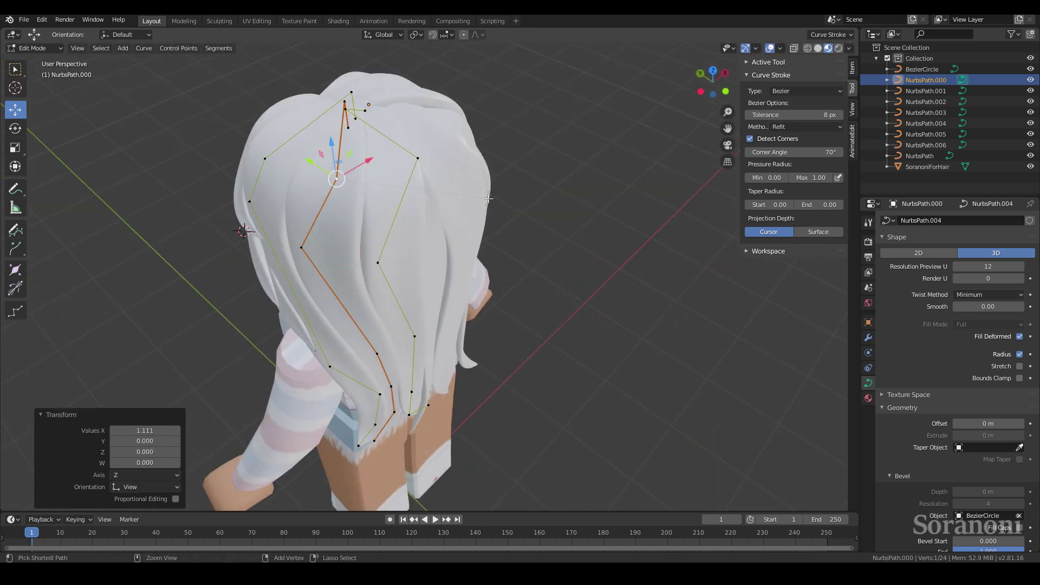
left_click(456, 214)
key("Tab")
mouse_move(617, 226)
middle_mouse_down()
mouse_move(473, 252)
mouse_move(275, 133)
middle_mouse_up()
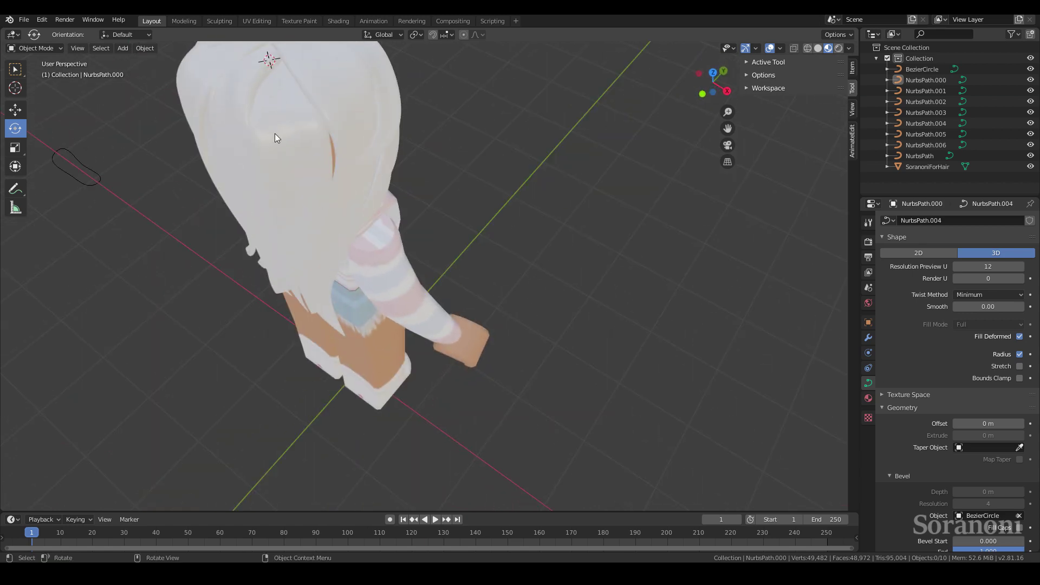
Adjust the tilt of a hair strand point and exit Edit Mode.
left_click(48, 71)
mouse_move(380, 174)
middle_mouse_down()
mouse_move(486, 132)
mouse_move(421, 153)
mouse_move(380, 189)
middle_mouse_up()
left_click(443, 112)
key("Tab")
Select several hair strands around the character's head.
left_click(284, 150)
mouse_move(284, 151)
middle_mouse_down()
mouse_move(648, 155)
mouse_move(351, 144)
mouse_move(325, 151)
mouse_move(372, 158)
middle_mouse_up()
scroll(403, 184, "up", 2)
mouse_move(700, 219)
middle_mouse_down("shift")
mouse_move(403, 185)
mouse_move(464, 216)
mouse_move(418, 301)
middle_mouse_up("shift")
left_click(403, 184)
left_click(418, 300, "shift")
left_click(415, 341, "shift")
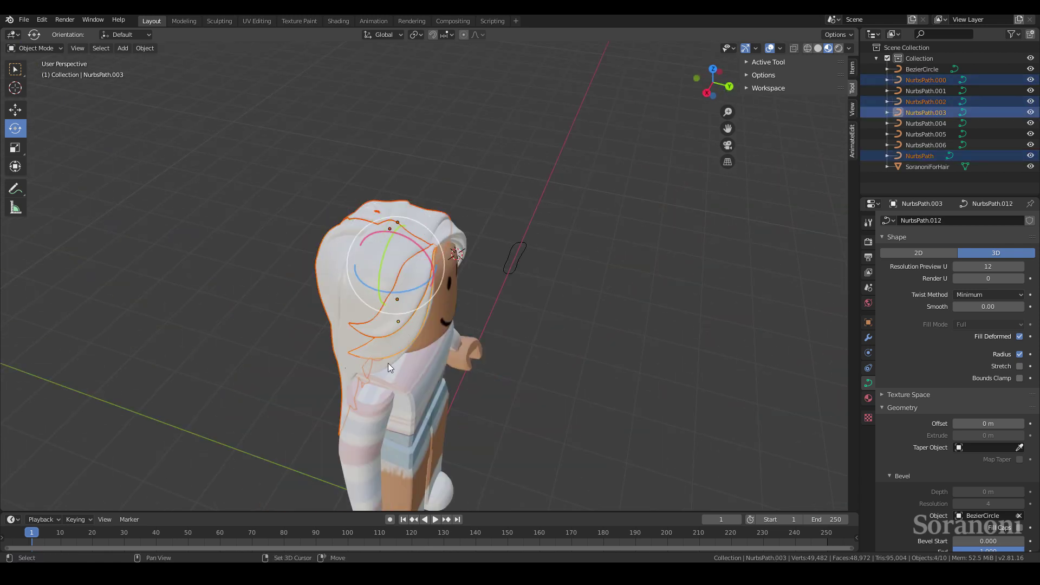
left_click(389, 368, "shift")
middle_click_drag(389, 368, 359, 222)
left_click(410, 250, "shift")
left_click(412, 247, "shift")
middle_click_drag(412, 247, 271, 135)
Join two selected strands with Object > Join, then undo the merge.
left_click(145, 48)
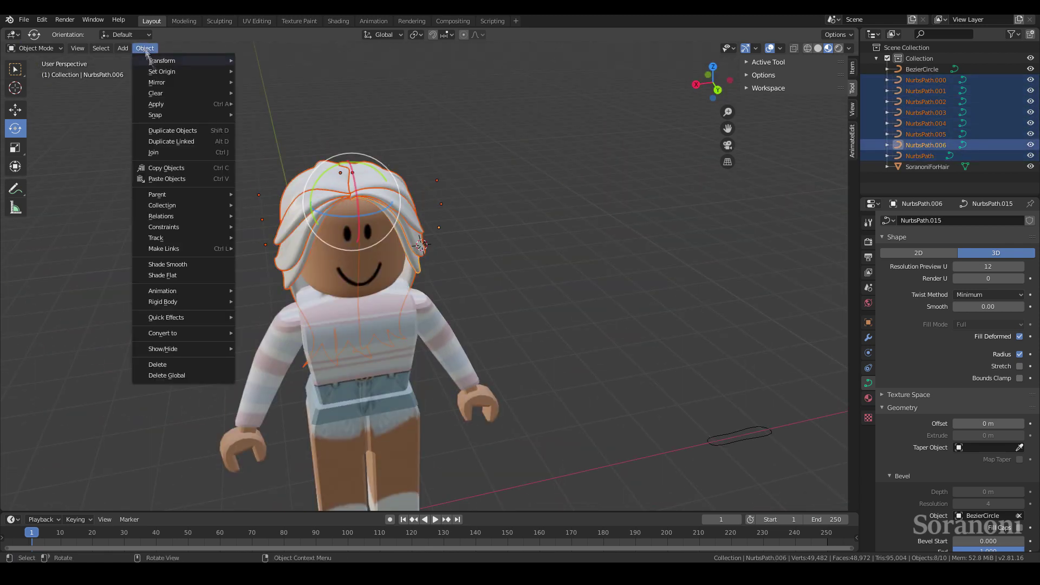
mouse_move(507, 163)
middle_mouse_down()
mouse_move(613, 158)
mouse_move(454, 144)
mouse_move(365, 252)
middle_mouse_up()
left_click(364, 252)
left_click(145, 49)
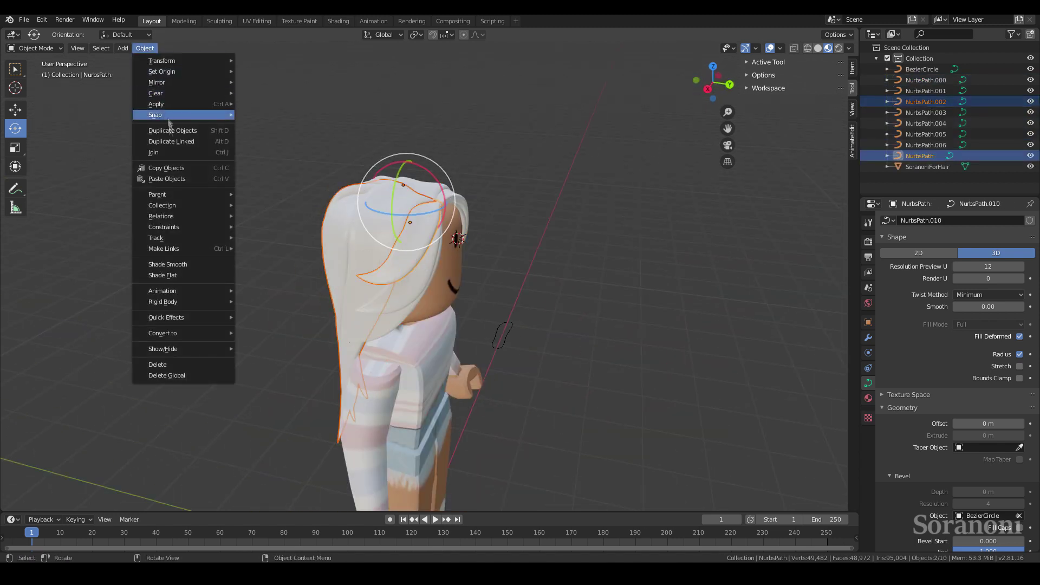
left_click(201, 153)
mouse_move(200, 159)
middle_mouse_down()
mouse_move(529, 194)
mouse_move(535, 213)
middle_mouse_up()
key("ctrl+z")
key("ctrl+z")
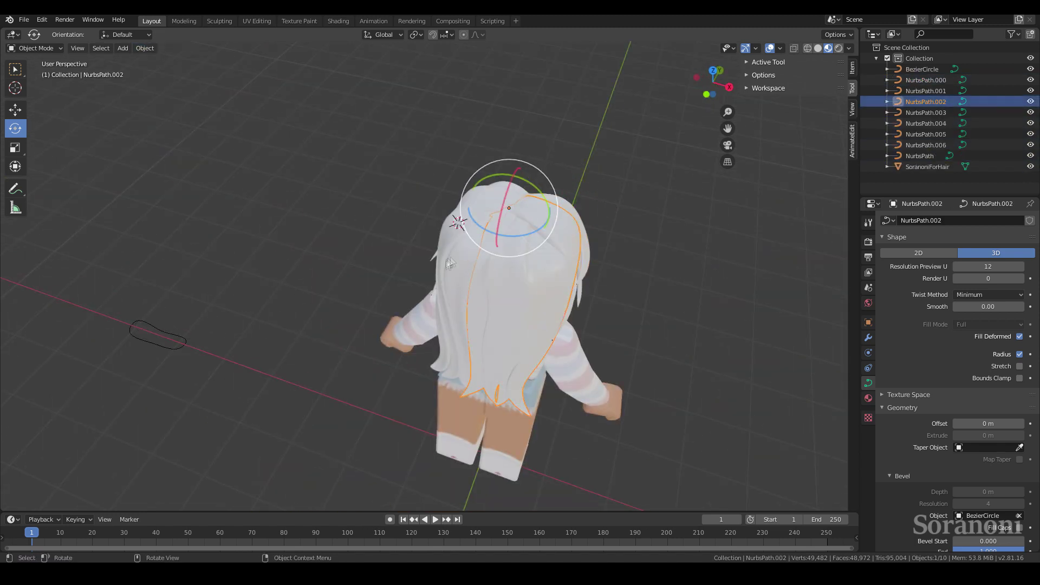
key("ctrl+z")
Try the Object menu again and clear the strands' location with Alt+G, then undo it.
left_click(145, 48)
left_click(164, 151)
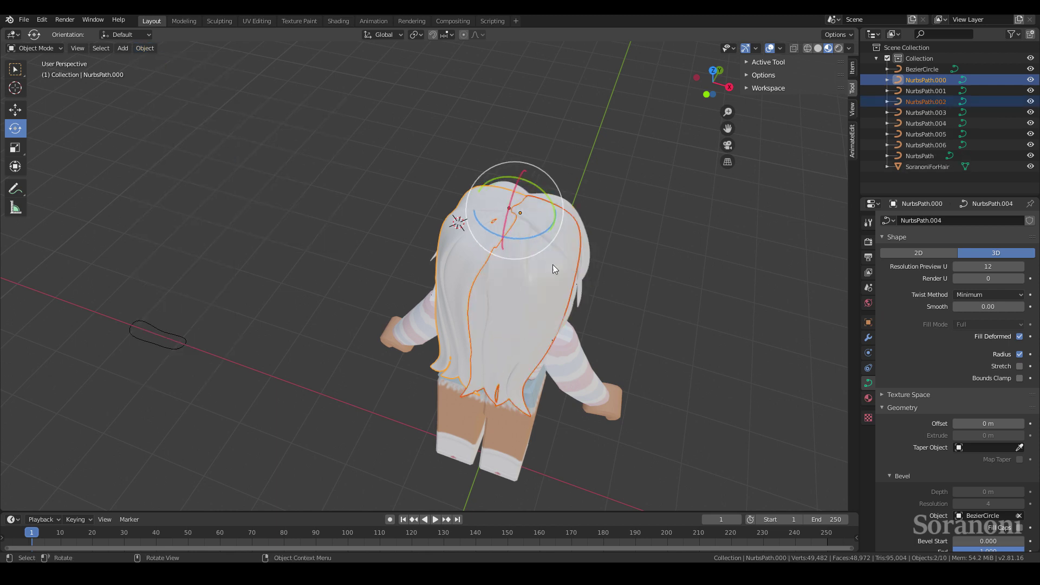
key("alt+g")
mouse_move(349, 239)
middle_mouse_down()
mouse_move(418, 239)
mouse_move(568, 381)
mouse_move(489, 385)
mouse_move(445, 303)
mouse_move(613, 279)
middle_mouse_up()
key("ctrl+z")
key("ctrl+z")
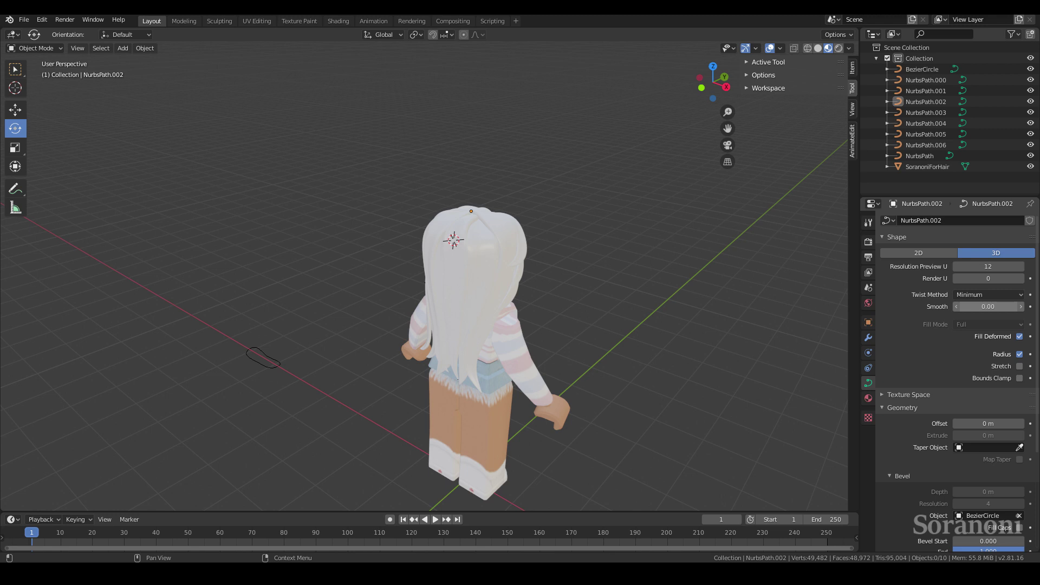
Join the main hair strand and two neighbouring strands into NurbsPath.006.
middle_click_drag(433, 271, 623, 271)
mouse_move(487, 228)
middle_mouse_down()
mouse_move(426, 183)
mouse_move(413, 223)
middle_mouse_up()
scroll(426, 183, "up", 3)
left_click(425, 183)
left_click(389, 219, "shift")
left_click(404, 228, "shift")
left_click(144, 48)
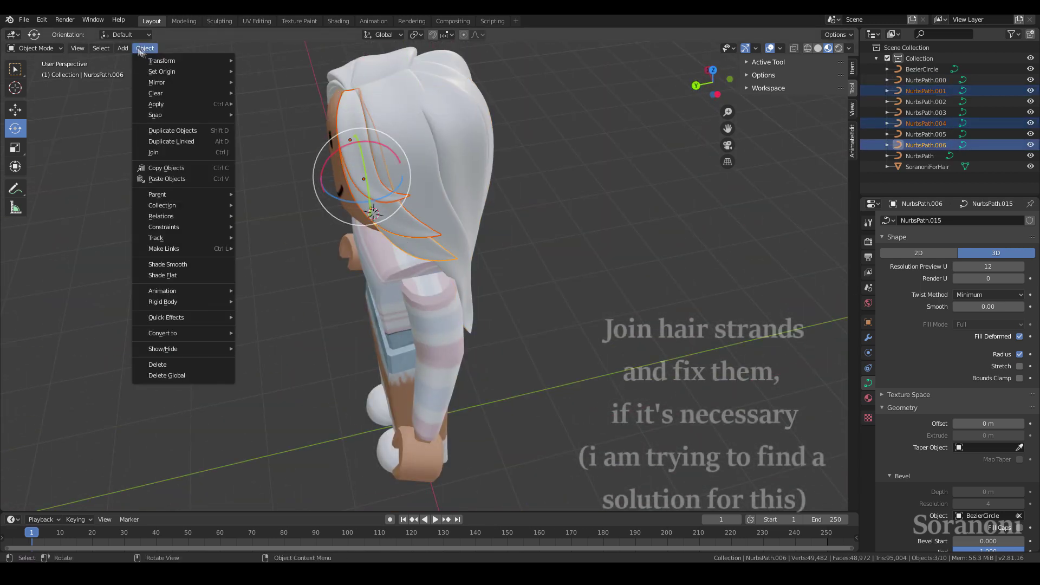
left_click(153, 152)
Join three more front hair strands into a single curve object.
middle_click_drag(379, 217, 485, 164)
scroll(358, 216, "up", 3)
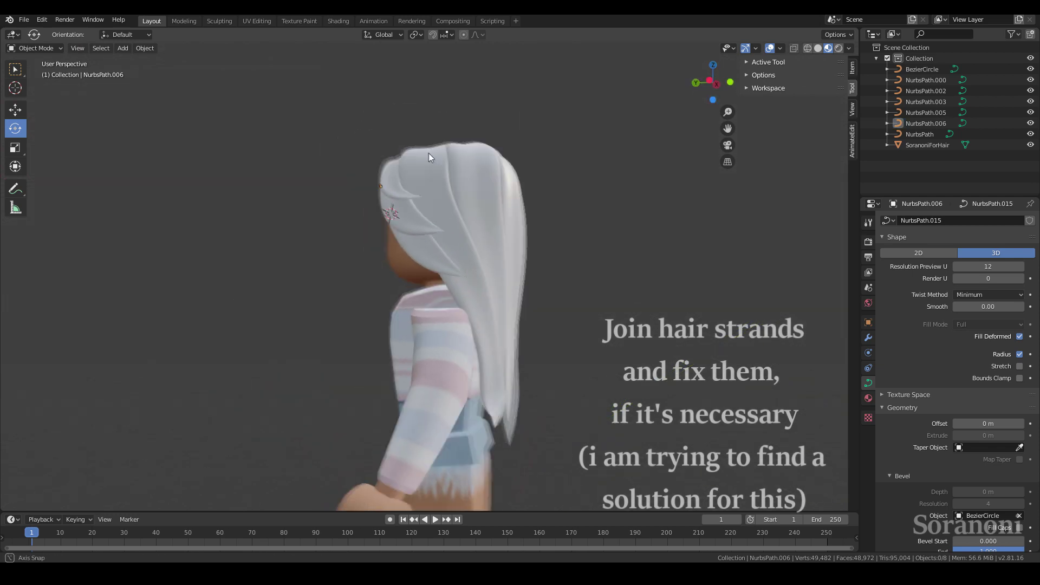
scroll(357, 215, "up", 2)
left_click(271, 141)
left_click(303, 179, "shift")
left_click(325, 206, "shift")
left_click(144, 48)
left_click(180, 151)
Join NurbsPath.000 into NurbsPath.006.
mouse_move(180, 150)
middle_mouse_down()
mouse_move(585, 203)
mouse_move(519, 164)
mouse_move(408, 224)
middle_mouse_up()
scroll(520, 164, "down", 2)
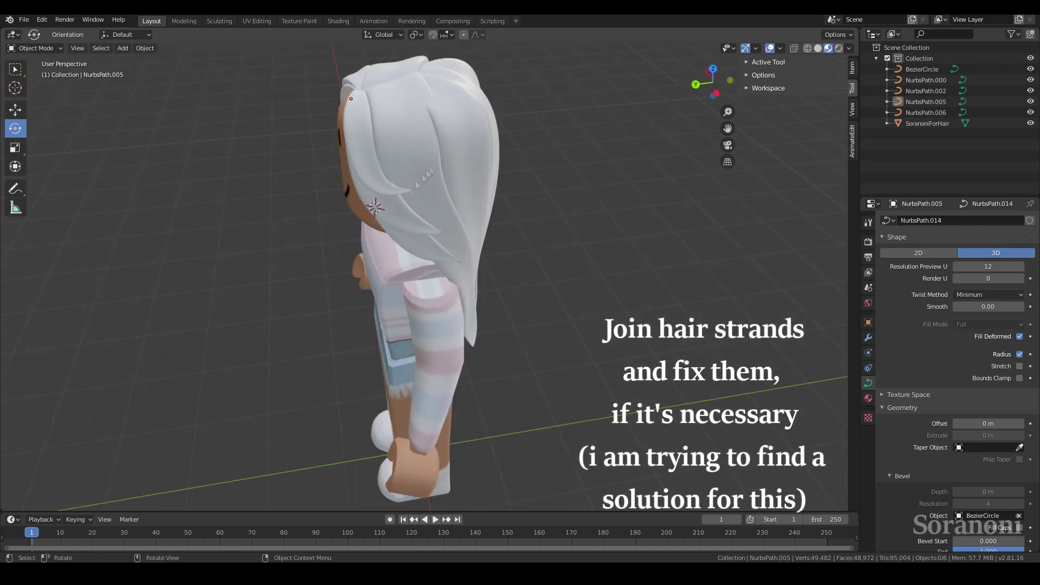
left_click(366, 144, "shift")
left_click(145, 48)
left_click(153, 152)
mouse_move(236, 156)
middle_mouse_down()
mouse_move(423, 161)
mouse_move(500, 184)
mouse_move(461, 188)
mouse_move(456, 232)
middle_mouse_up()
Adjust the thickness of several points on the merged strands with Alt+S in Edit Mode.
key("Tab")
key("alt+s")
left_click(460, 188)
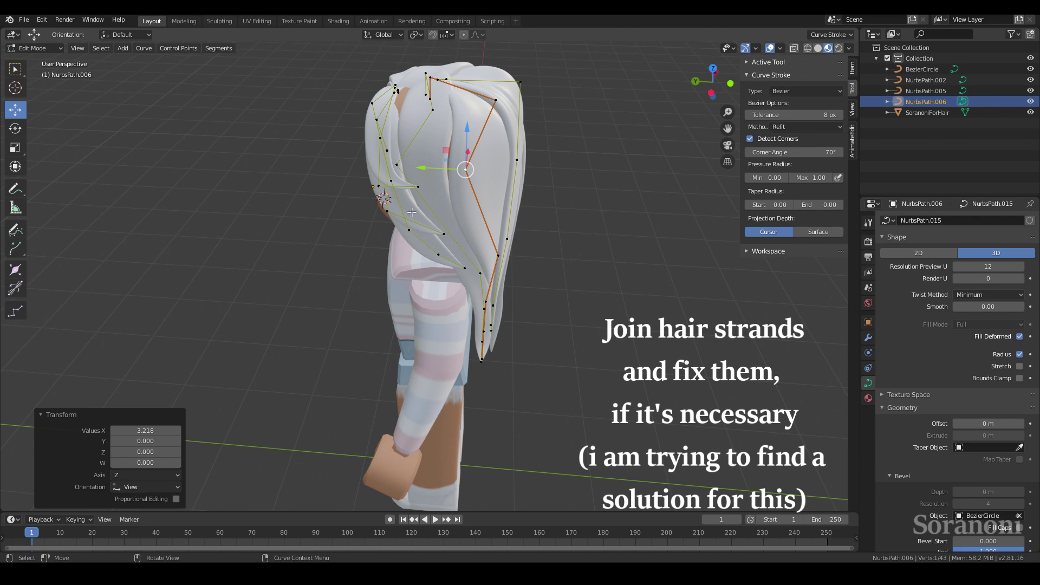
left_click(494, 204)
middle_click_drag(494, 203, 377, 195)
key("alt+s")
left_click(375, 99)
mouse_move(376, 99)
middle_mouse_down()
mouse_move(463, 118)
mouse_move(326, 135)
middle_mouse_up()
key("Tab")
Undo the last strand merge and select the NurbsPath.002 strand.
key("ctrl+z")
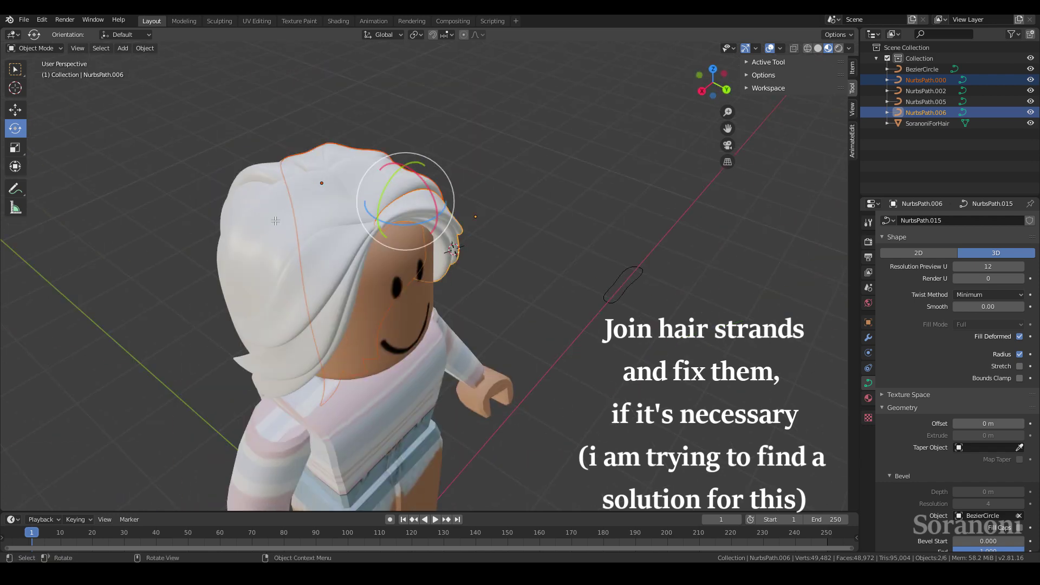
key("ctrl+z")
left_click(94, 80)
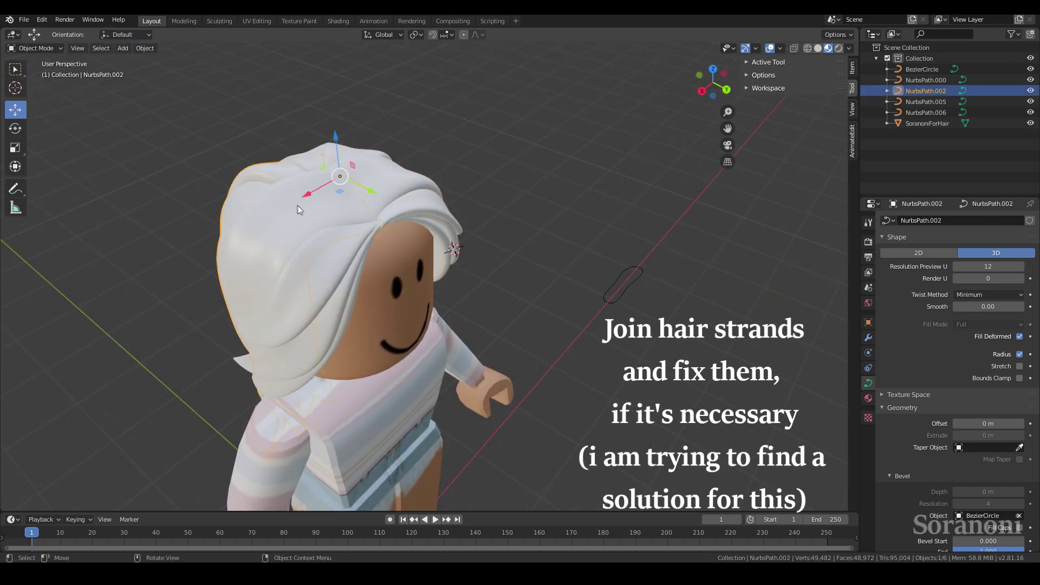
middle_click_drag(299, 209, 454, 259)
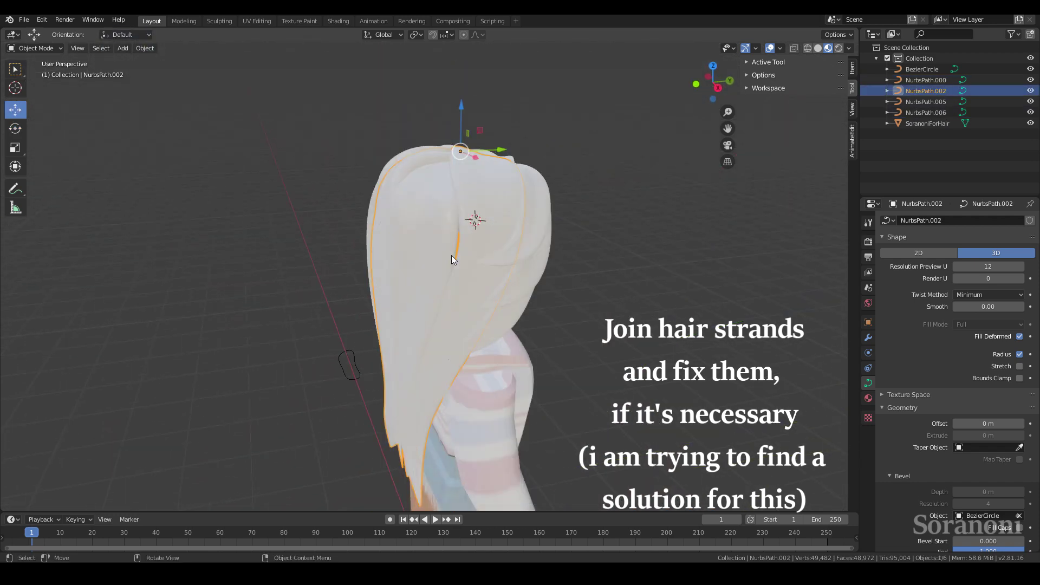
Move one of NurbsPath.002's points sideways in Edit Mode.
key("Tab")
middle_click_drag(454, 260, 372, 349)
left_click(320, 378)
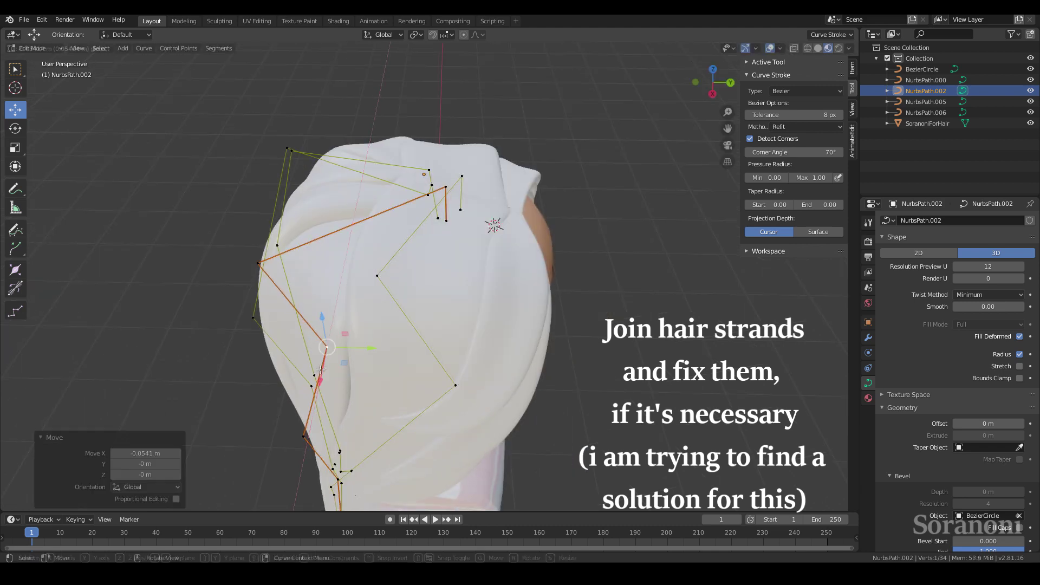
middle_click_drag(320, 377, 608, 227)
scroll(608, 227, "down", 4)
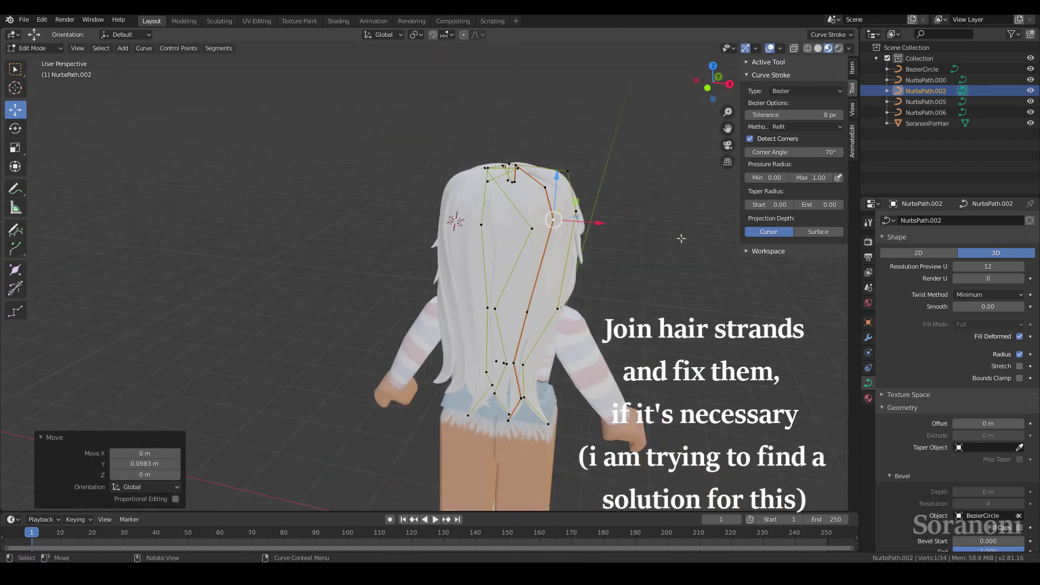
key("Tab")
Create a new material for NurbsPath.002.
middle_click_drag(636, 235, 705, 233)
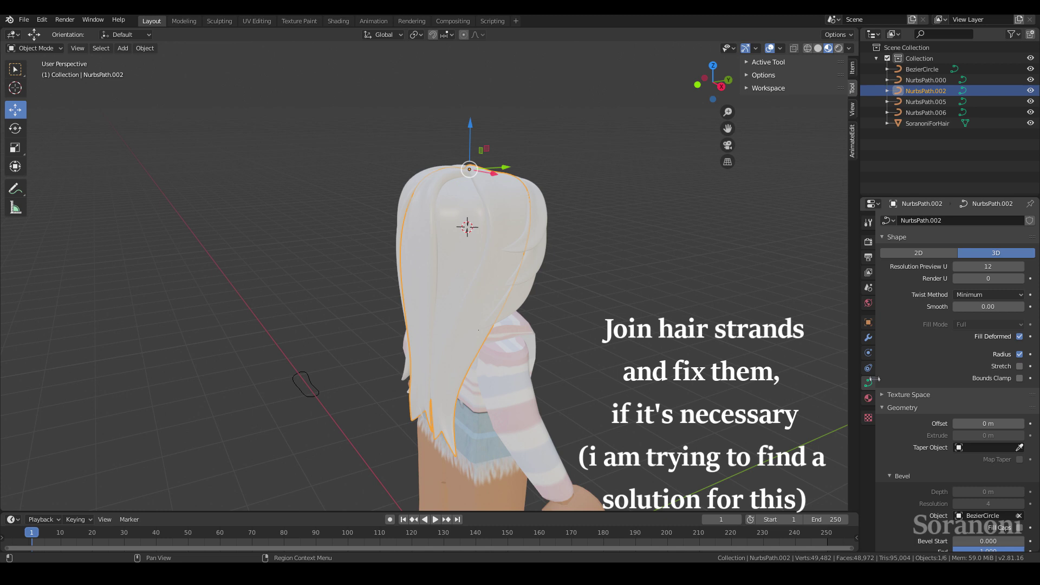
left_click(868, 398)
left_click(966, 268)
Set Material.001's base color to bright red.
left_click(992, 376)
left_click(972, 293)
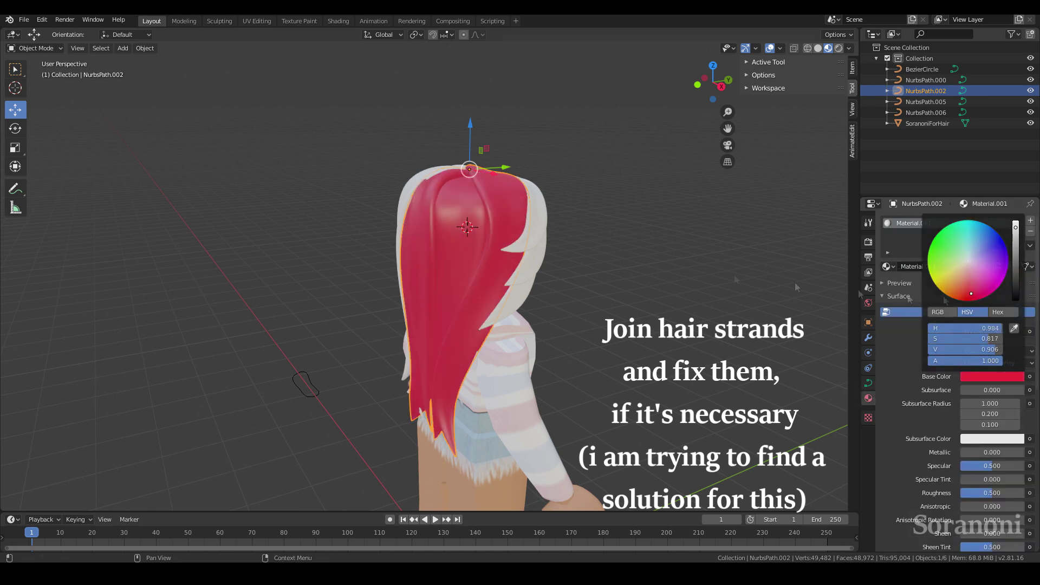
middle_click_drag(795, 286, 677, 271)
Assign Material.001 to the NurbsPath.000 and NurbsPath.005 strands.
left_click(926, 79)
left_click(887, 266)
left_click(921, 230)
middle_click_drag(379, 241, 26, 241)
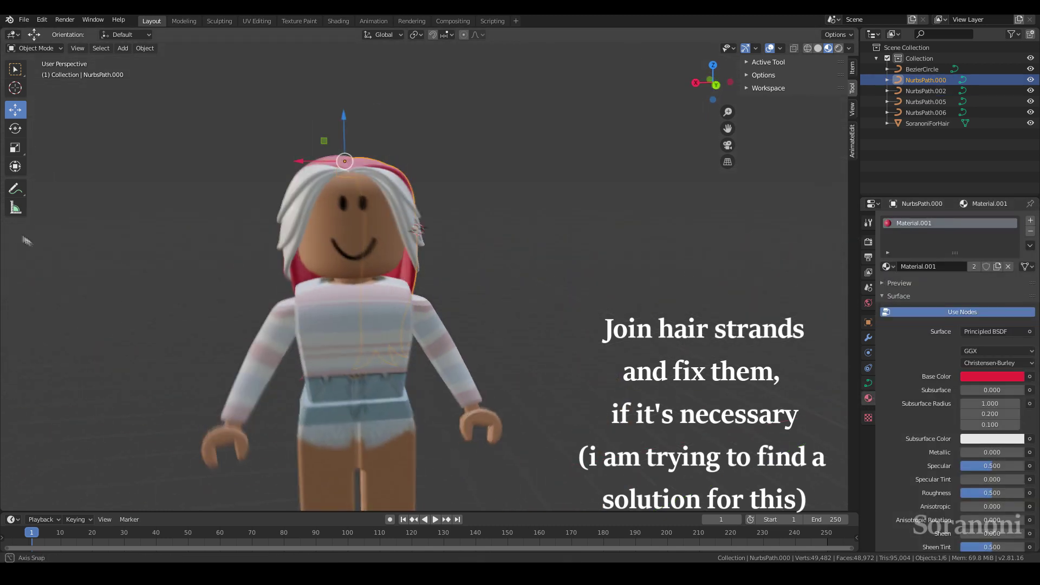
left_click(926, 101)
left_click(870, 270)
left_click(869, 398)
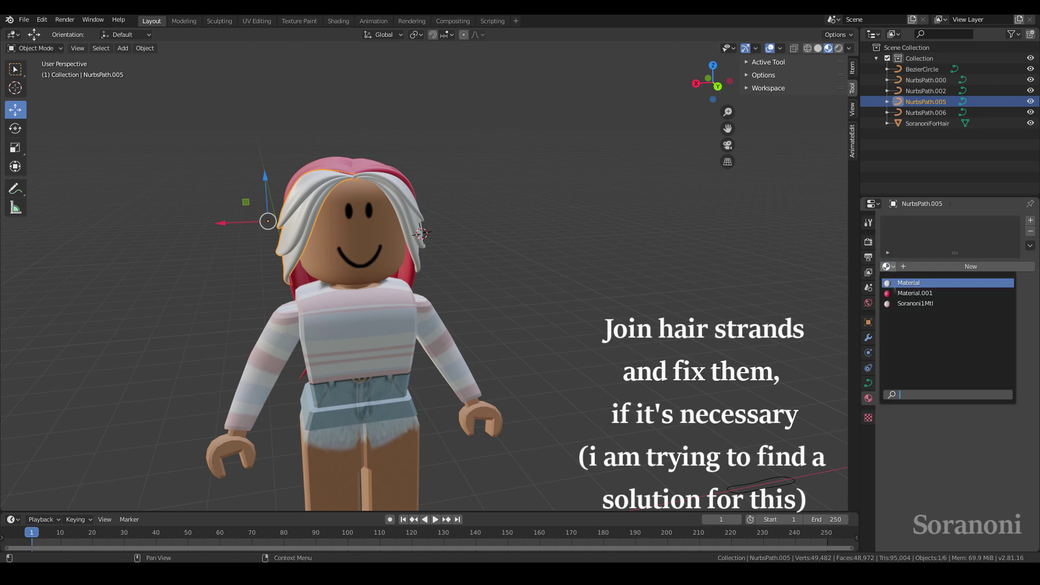
Assign Material.001 to NurbsPath.006, then deselect the hair strands.
left_click(888, 266)
left_click(921, 230)
left_click(927, 112)
left_click(921, 230)
mouse_move(729, 372)
middle_mouse_down()
mouse_move(622, 308)
mouse_move(848, 258)
mouse_move(565, 292)
middle_mouse_up()
left_click(622, 309)
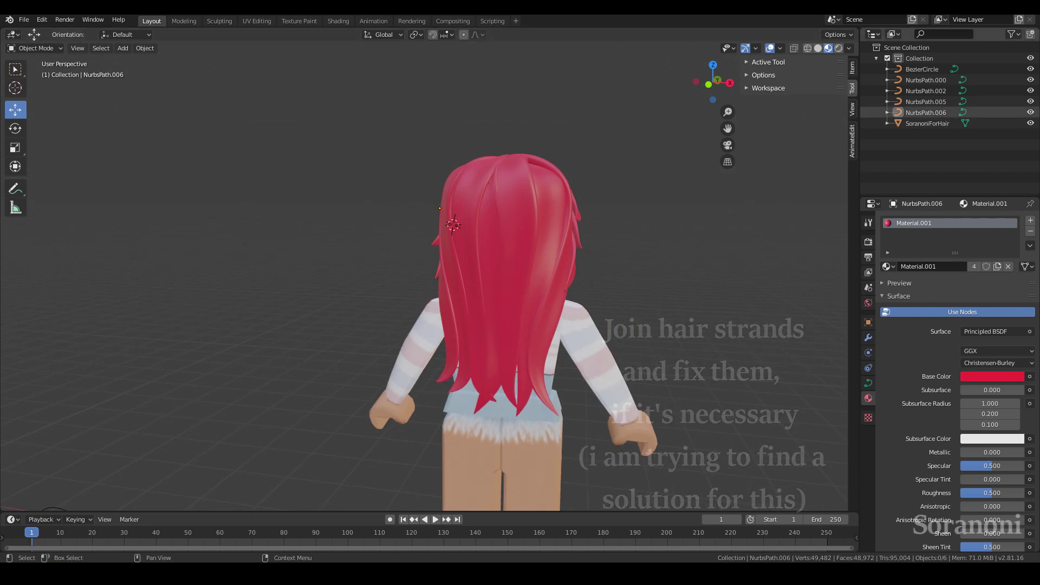
mouse_move(612, 290)
middle_mouse_down()
mouse_move(528, 233)
mouse_move(550, 297)
mouse_move(518, 259)
middle_mouse_up()
Use Select Grouped (found via F3 'gro') to select NurbsPath.002's parent strand.
left_click(529, 233)
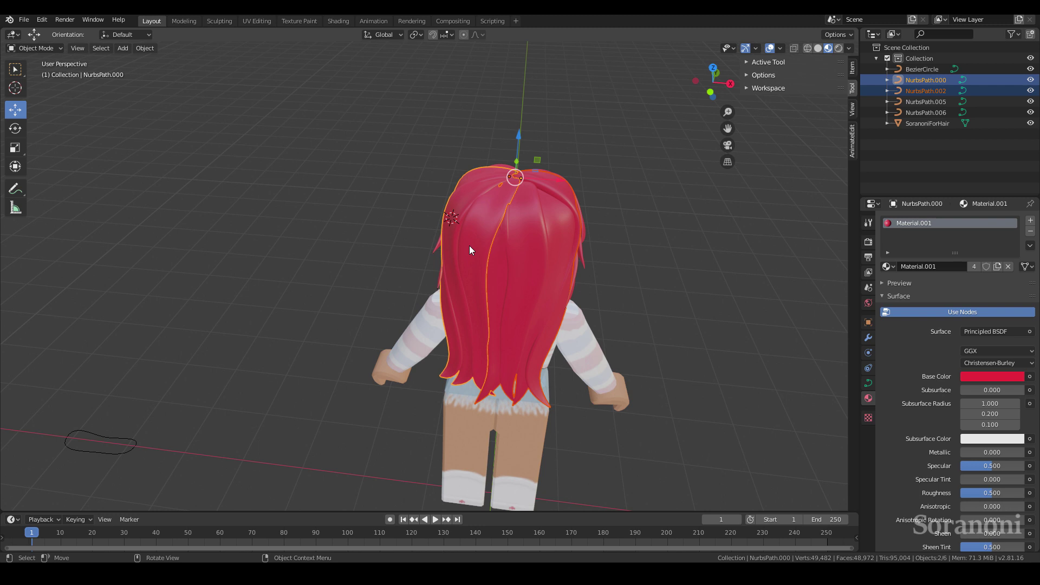
key("F3")
type("gro")
left_click(572, 272)
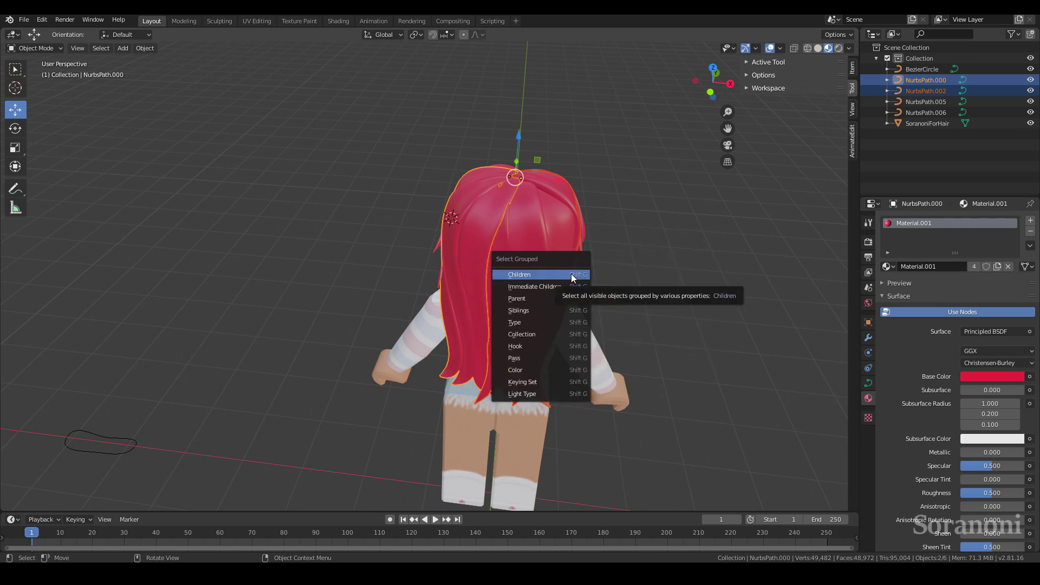
left_click(541, 302)
left_click(460, 268)
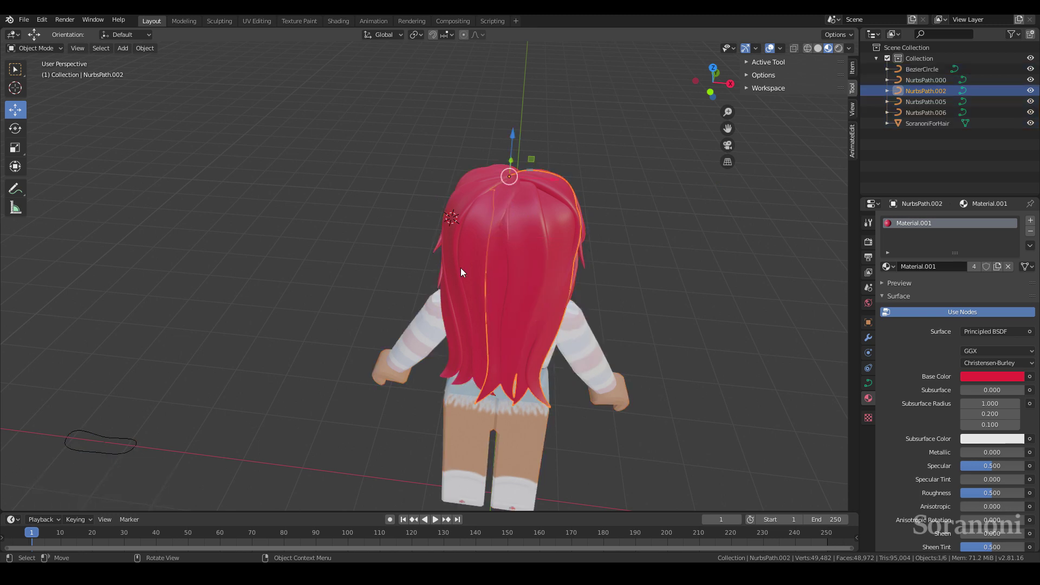
Join NurbsPath.002 into NurbsPath.000 and select a point in Edit Mode.
key("shift+g")
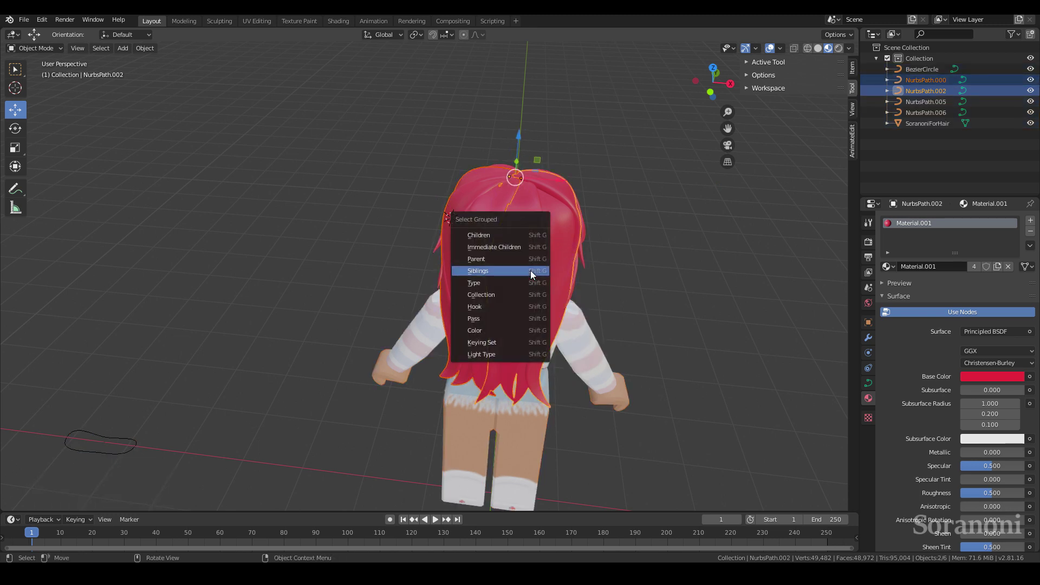
left_click(522, 233)
left_click(470, 231)
left_click(145, 47)
left_click(162, 152)
key("Tab")
mouse_move(186, 152)
middle_mouse_down()
mouse_move(528, 204)
mouse_move(506, 248)
middle_mouse_up()
left_click(510, 251)
Tilt the selected hair control point to 26.5°.
key("ctrl+t")
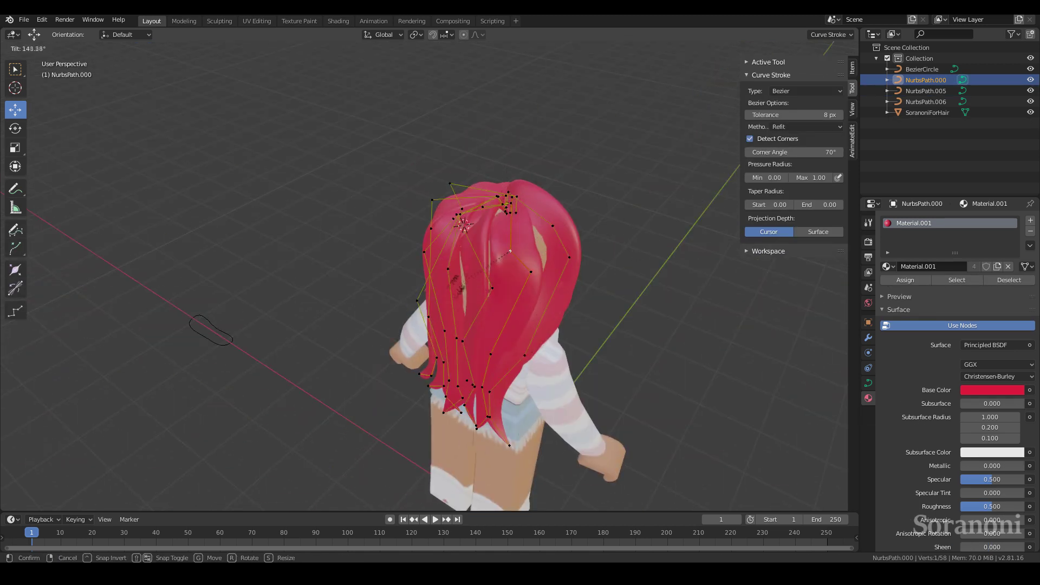
middle_click_drag(211, 330, 338, 256)
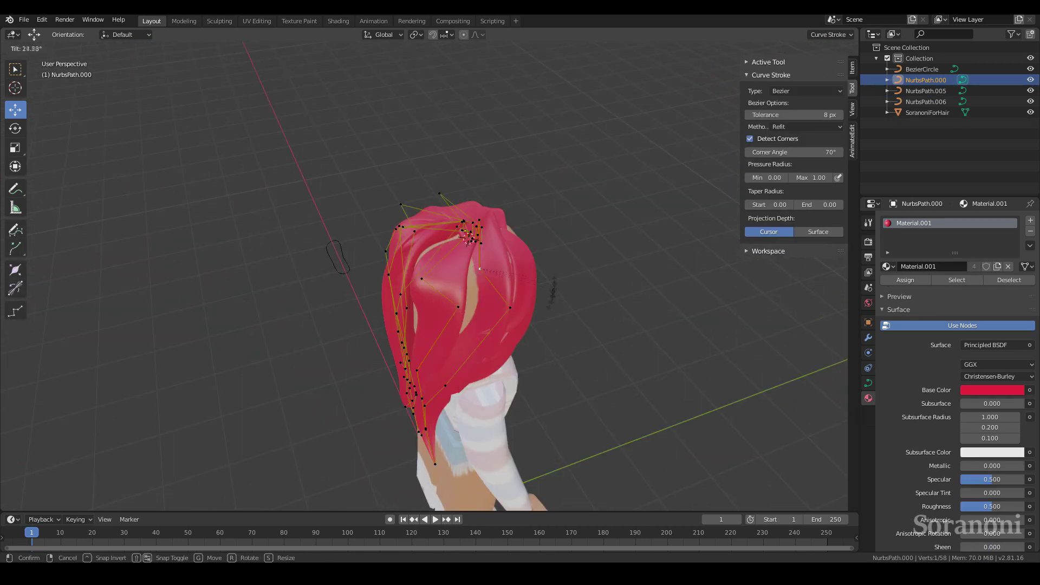
left_click(499, 314)
left_click(543, 308)
middle_click_drag(542, 309, 445, 367)
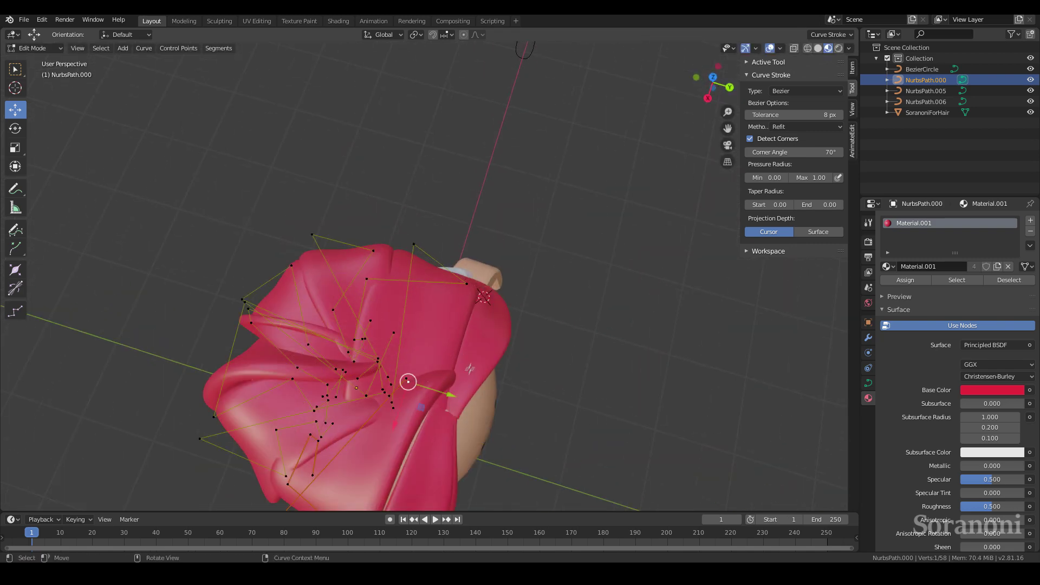
Twist further hair control points, including tilts of 8.34° and 22.8°.
key("ctrl+t")
left_click(469, 369)
mouse_move(470, 369)
middle_mouse_down()
mouse_move(459, 428)
mouse_move(596, 379)
mouse_move(489, 329)
mouse_move(547, 334)
middle_mouse_up()
scroll(596, 380, "up", 3)
key("ctrl+t")
left_click(646, 374)
key("ctrl+t")
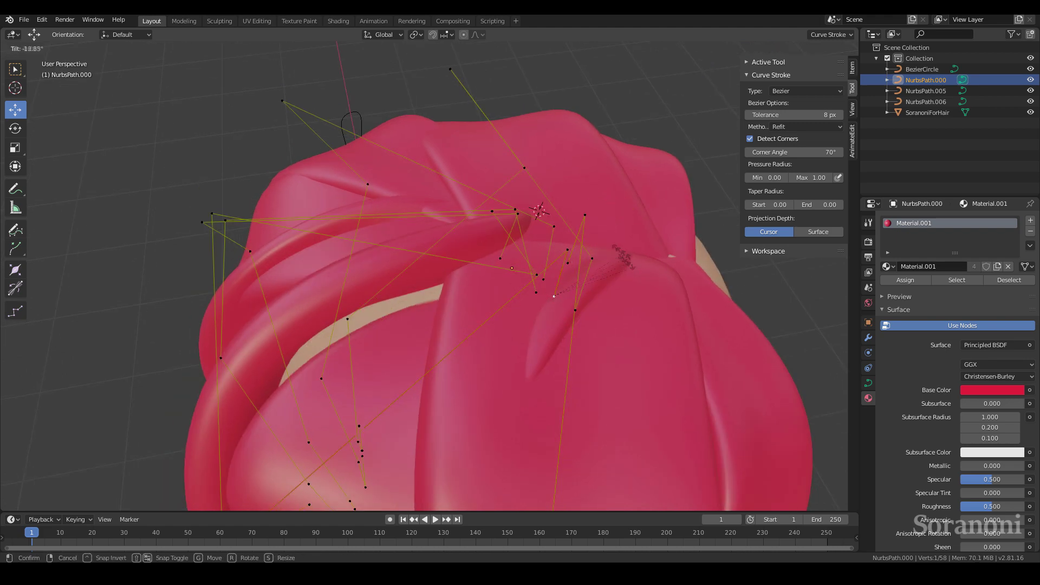
left_click(558, 297)
Twist points to 75.3° and beyond, and move one point 0.033 m along Y.
mouse_move(558, 296)
middle_mouse_down()
mouse_move(537, 308)
mouse_move(477, 178)
middle_mouse_up()
key("ctrl+t")
left_click(722, 204)
mouse_move(722, 205)
middle_mouse_down()
mouse_move(557, 254)
mouse_move(604, 260)
middle_mouse_up()
key("ctrl+t")
left_click(579, 191)
left_click_drag(610, 305, 628, 287)
left_click(635, 278)
Twist the remaining back-hair points, including one at 118°, ending at -65.2°.
key("ctrl+t")
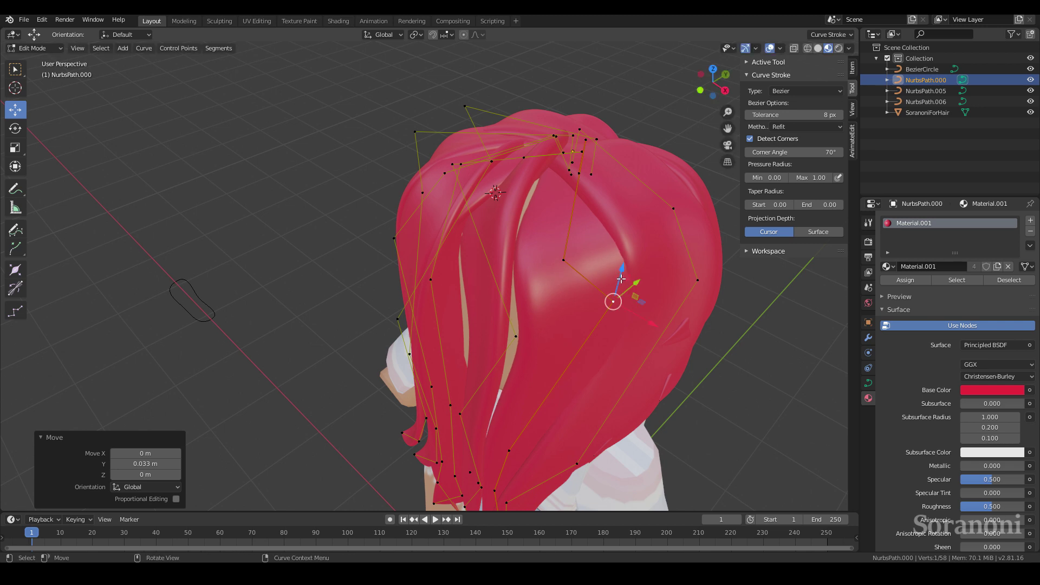
middle_click_drag(621, 279, 613, 378)
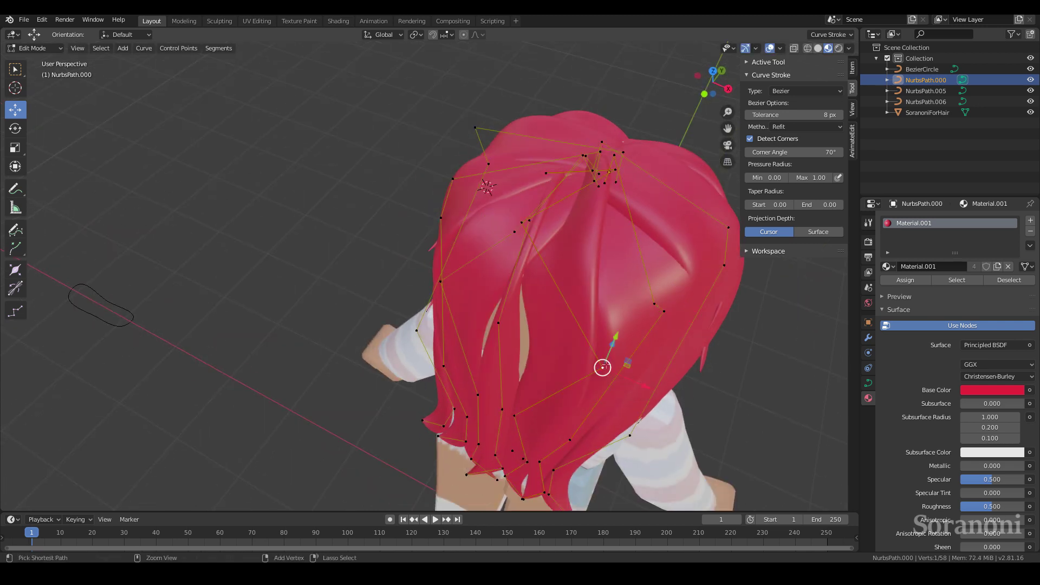
key("ctrl+t")
left_click(612, 336)
middle_click_drag(612, 336, 612, 302)
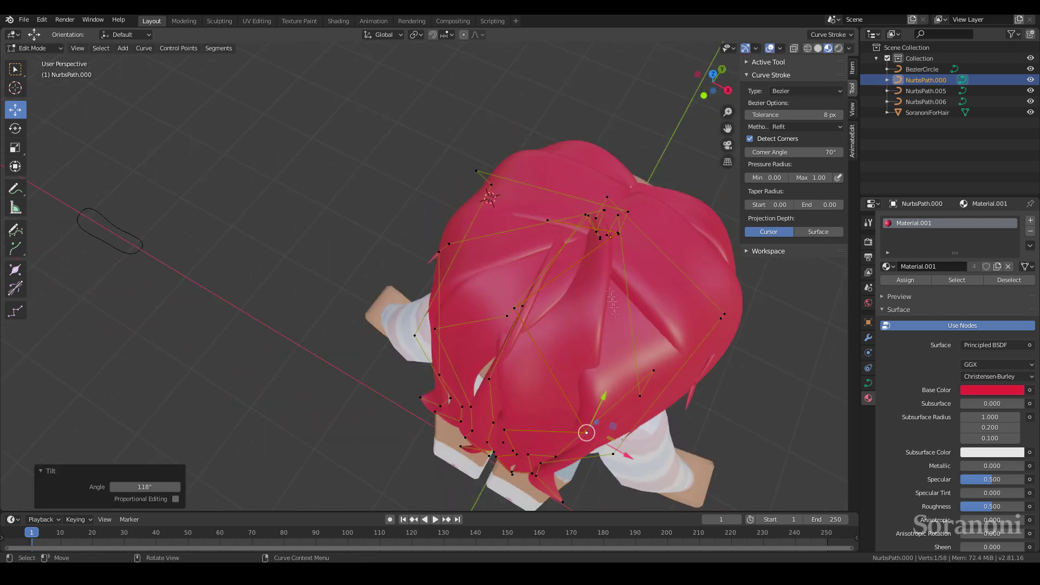
middle_click_drag(577, 337, 499, 399)
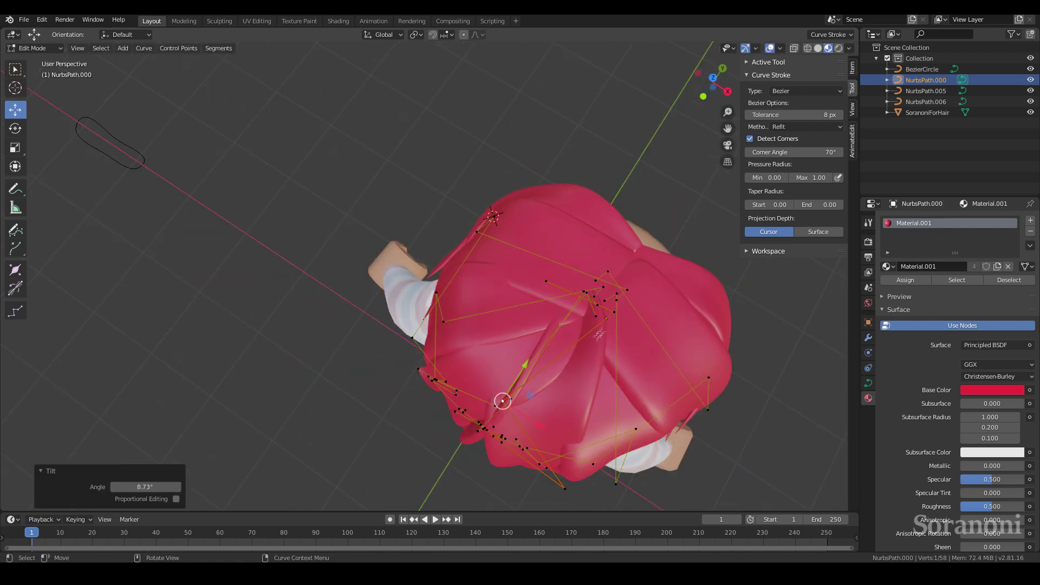
left_click(613, 385)
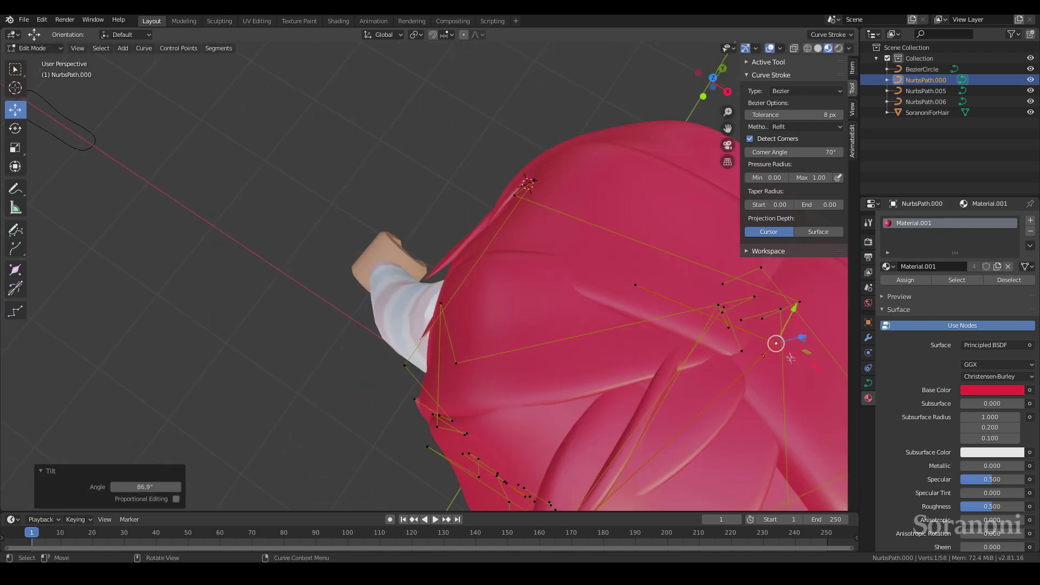
left_click(546, 280)
middle_click_drag(612, 313, 633, 221)
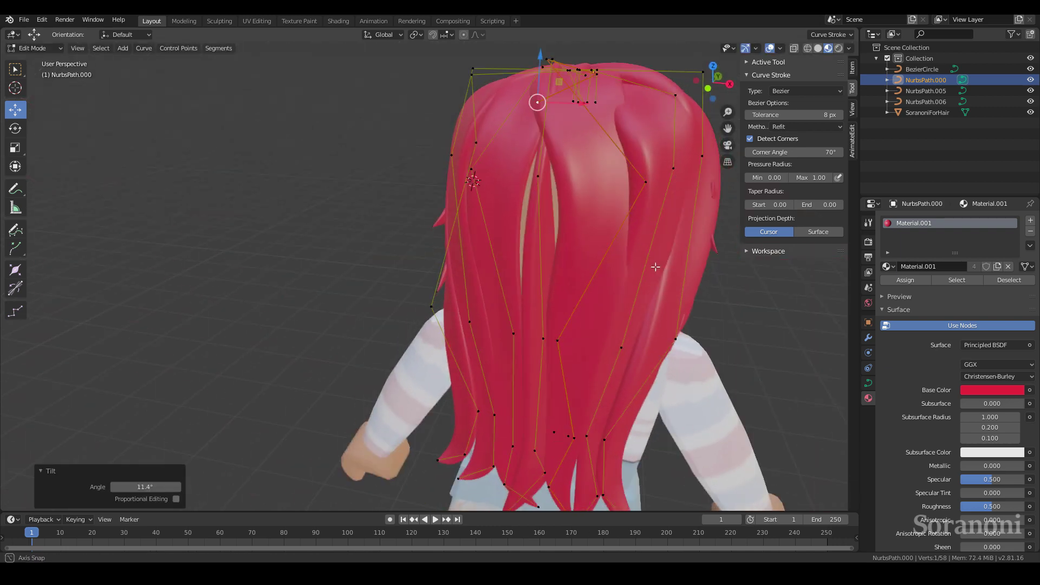
left_click(638, 225)
Twist a lower back-hair control point to about -18.5°.
left_click(567, 343)
key("ctrl+t")
left_click(599, 379)
middle_click_drag(599, 379, 653, 282)
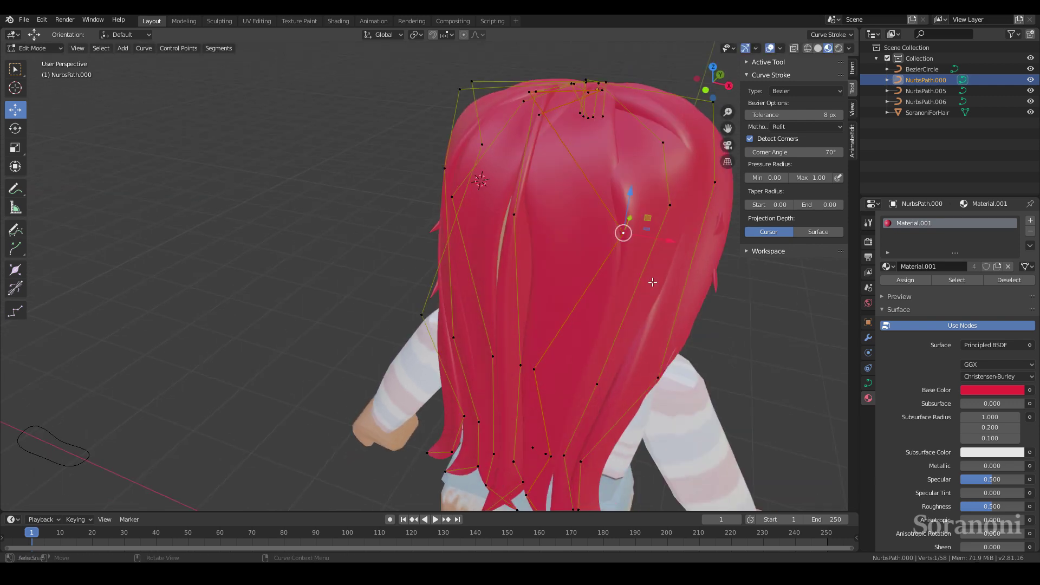
left_click(671, 240)
middle_click_drag(622, 230, 653, 301)
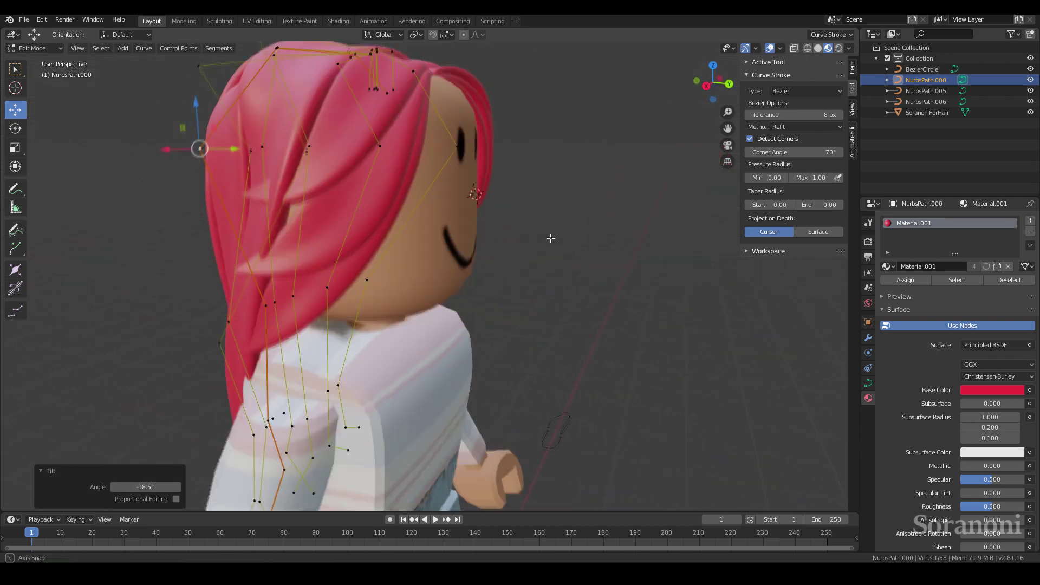
Twist a crown control point to 26.7° and thin the strand there.
left_click(507, 288)
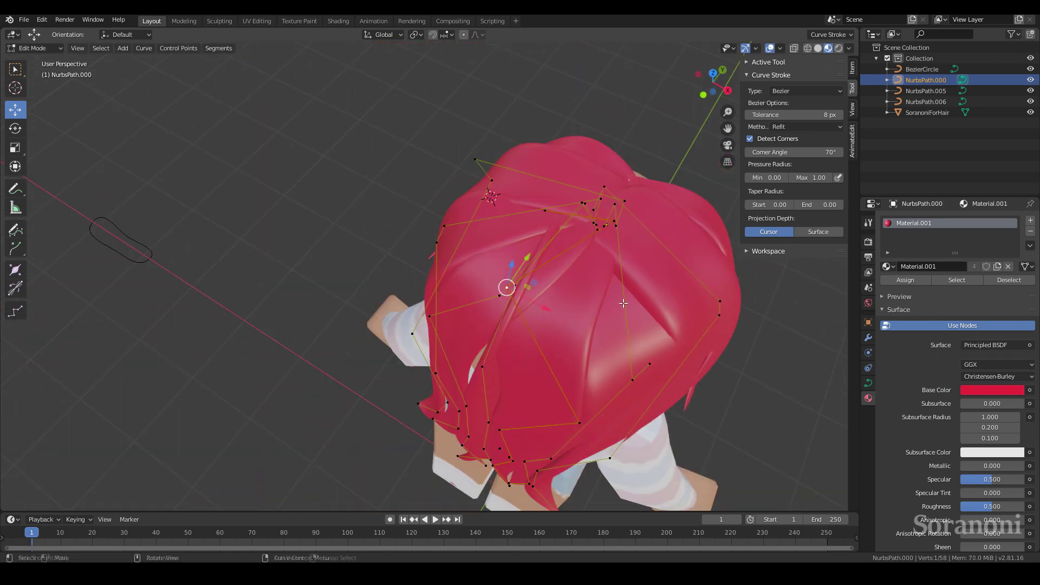
left_click(609, 356)
left_click(592, 293)
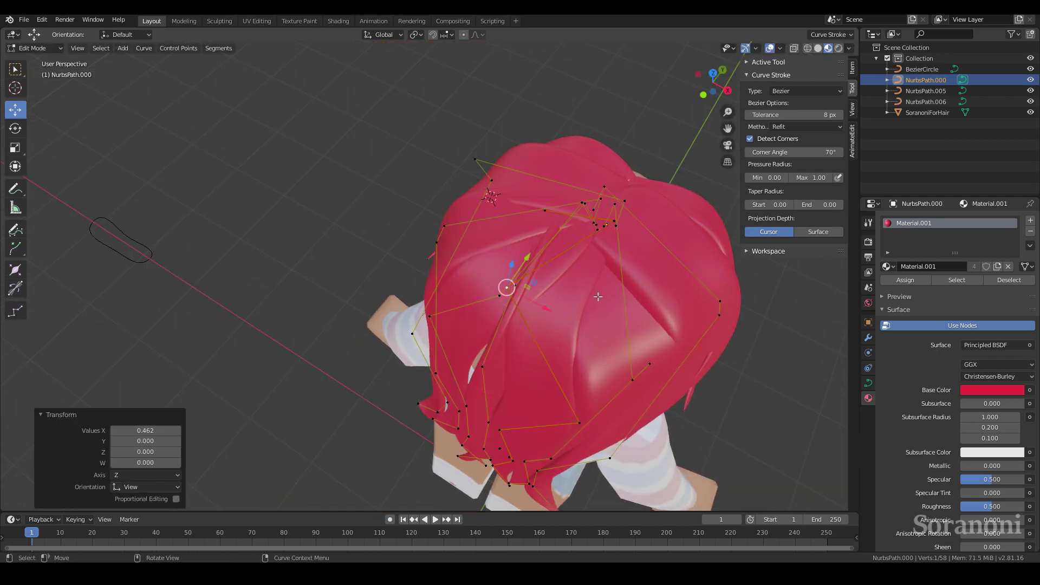
middle_click_drag(592, 293, 577, 212)
Twist further back-hair points to 113° and -141°.
key("ctrl+t")
left_click(545, 223)
left_click(551, 426)
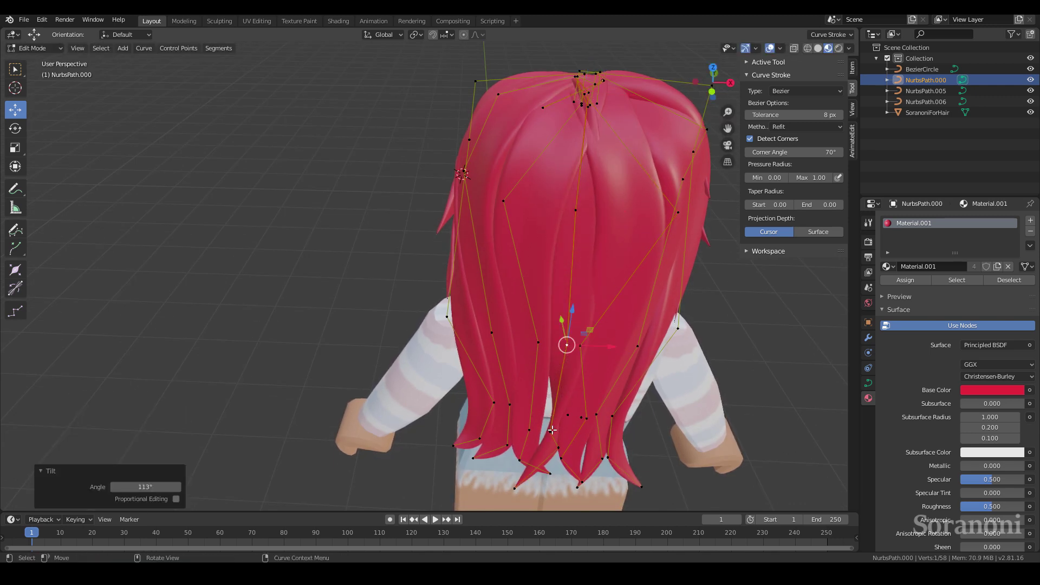
left_click(577, 374)
left_click(563, 185)
middle_click_drag(563, 186, 585, 211)
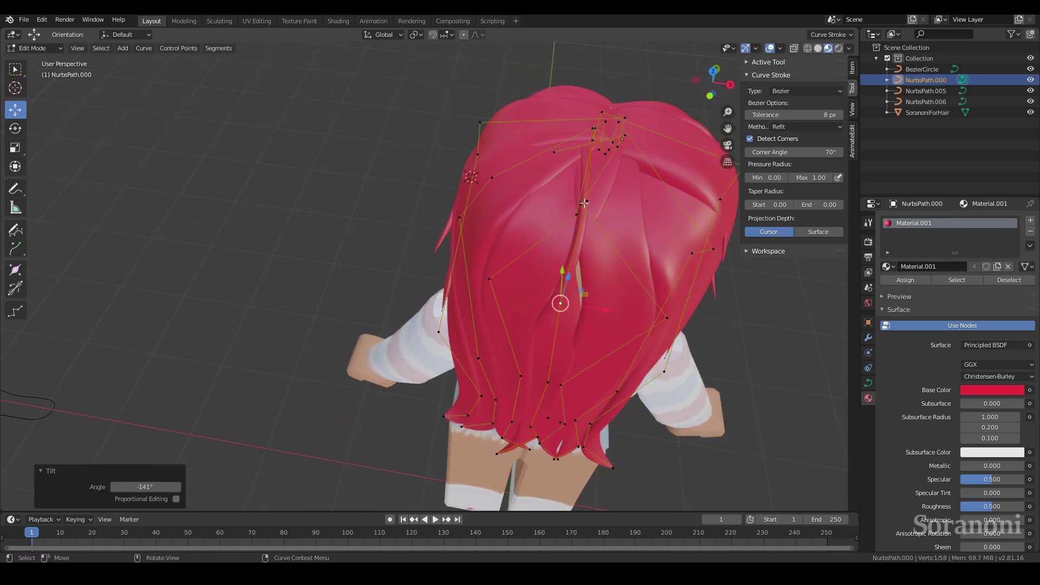
Twist another hair control point to -257° and zoom in closer.
key("ctrl+t")
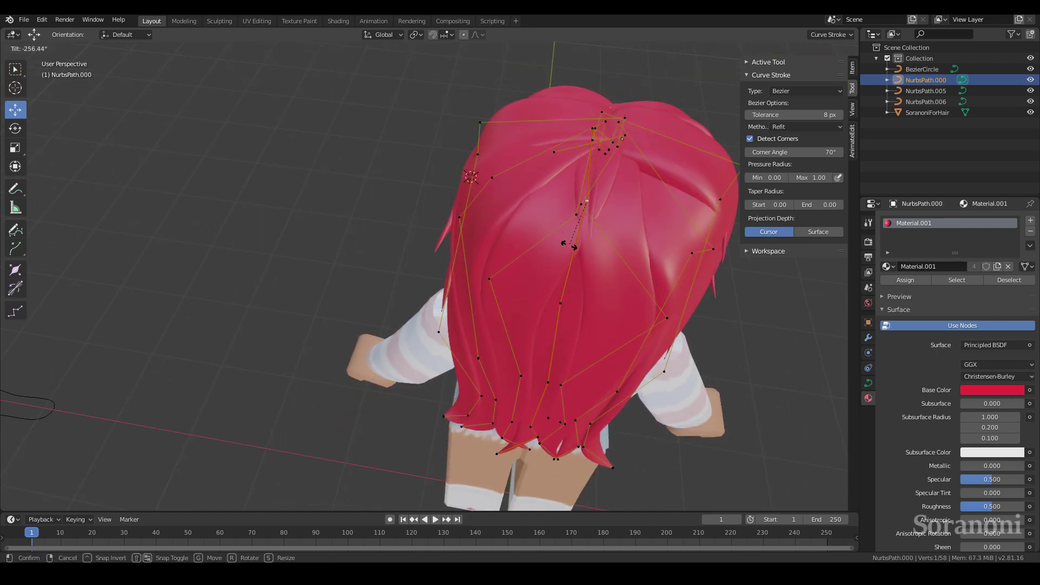
left_click(575, 248)
mouse_move(575, 248)
middle_mouse_down()
mouse_move(596, 288)
mouse_move(445, 354)
middle_mouse_up()
scroll(596, 288, "up", 5)
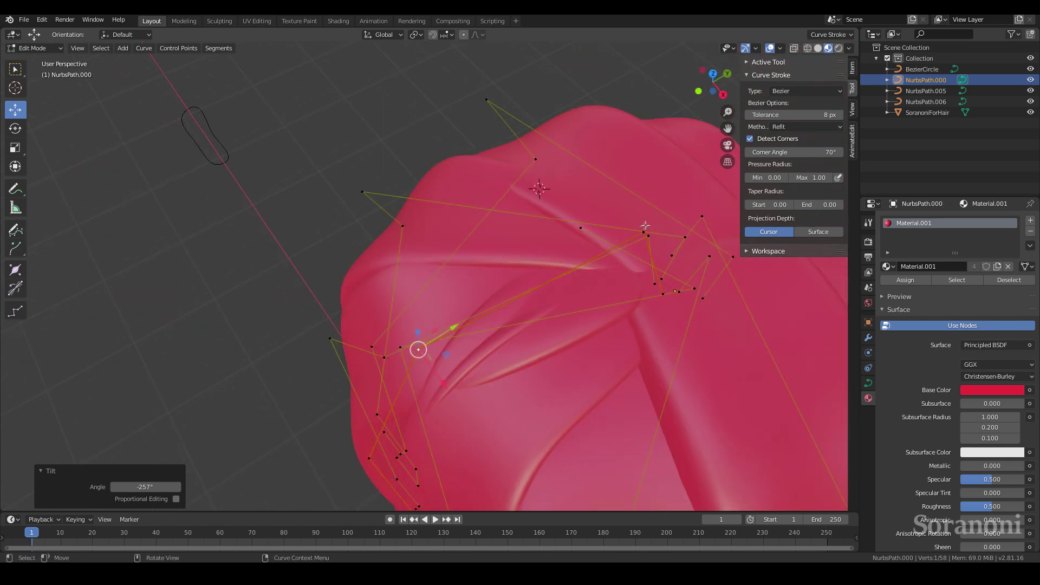
middle_click_drag(646, 225, 684, 265)
Twist points to 57° and -1.15° and adjust that strand's thickness.
key("ctrl+t")
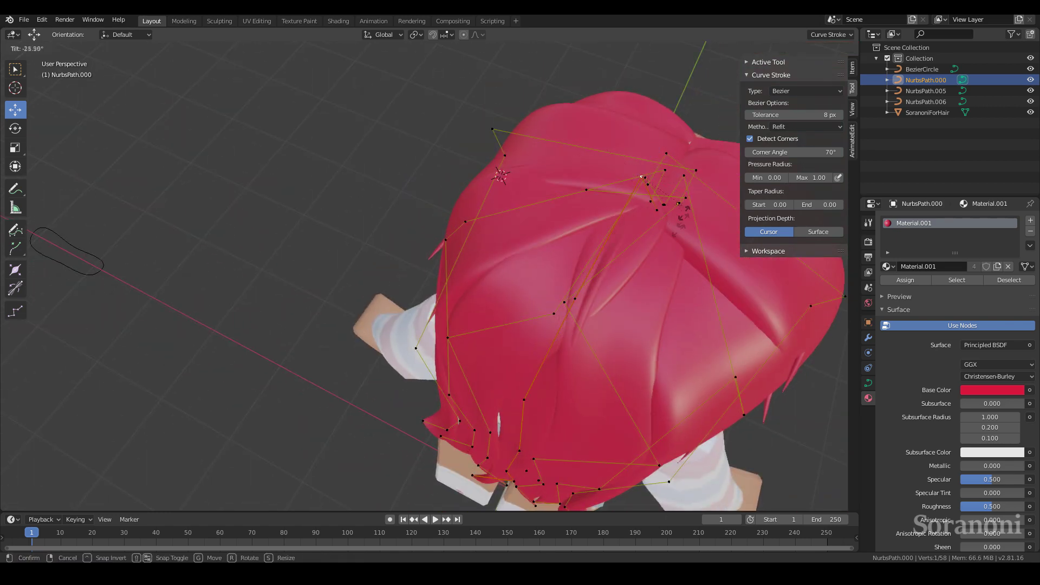
left_click(643, 174)
middle_click_drag(643, 174, 587, 347)
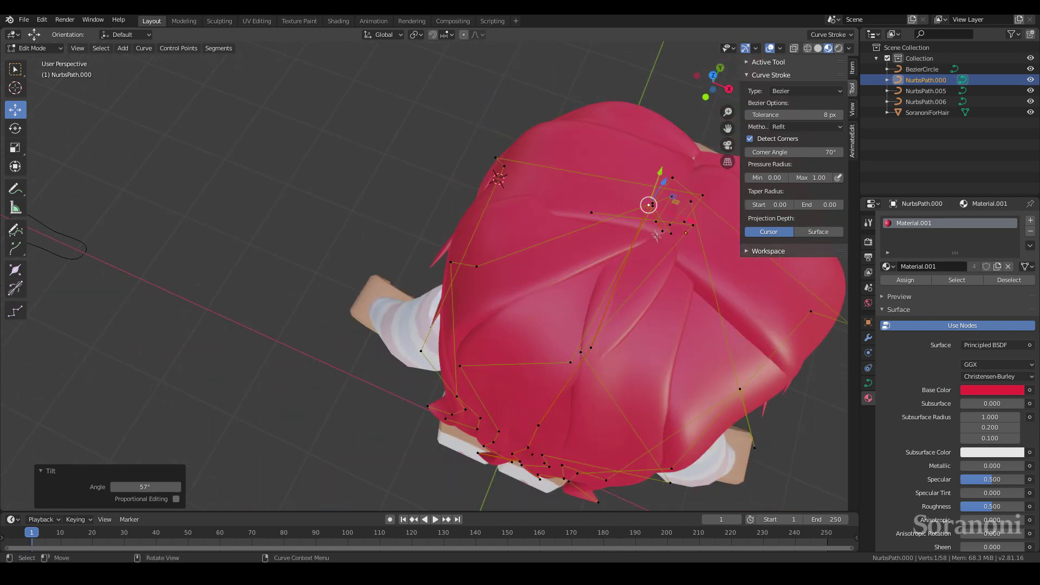
left_click(722, 292)
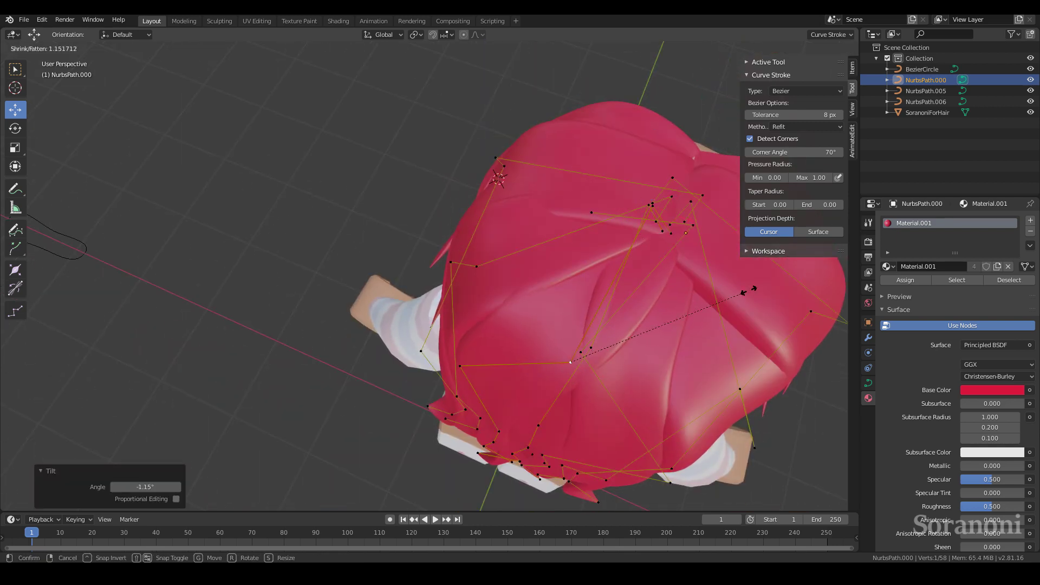
left_click(717, 293)
Twist a crown control point to 26.9° and change its strand thickness.
left_click(656, 209)
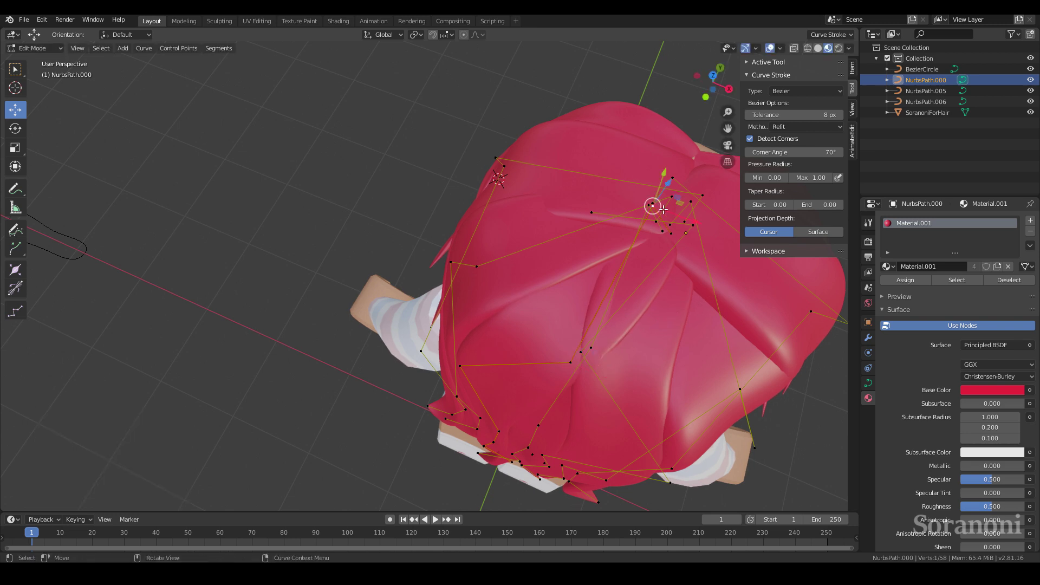
left_click(677, 228)
key("alt+s")
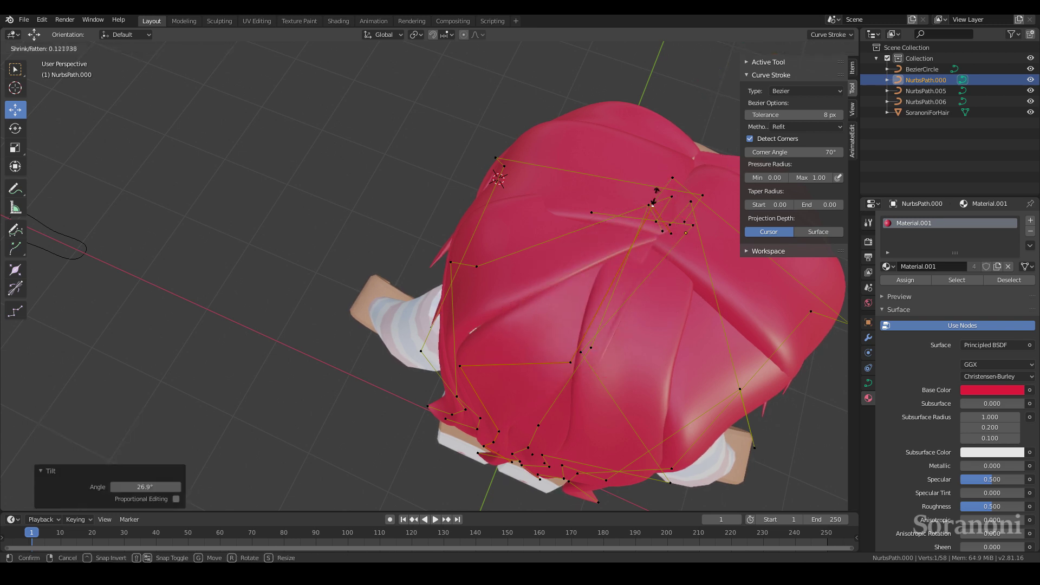
left_click(654, 198)
mouse_move(654, 198)
middle_mouse_down()
mouse_move(654, 255)
mouse_move(636, 210)
middle_mouse_up()
Shift the selected point -0.109 m along X and twist the strand.
key("g")
key("x")
left_click(654, 254)
mouse_move(621, 226)
middle_mouse_down()
mouse_move(475, 320)
mouse_move(613, 291)
middle_mouse_up()
left_click(486, 313)
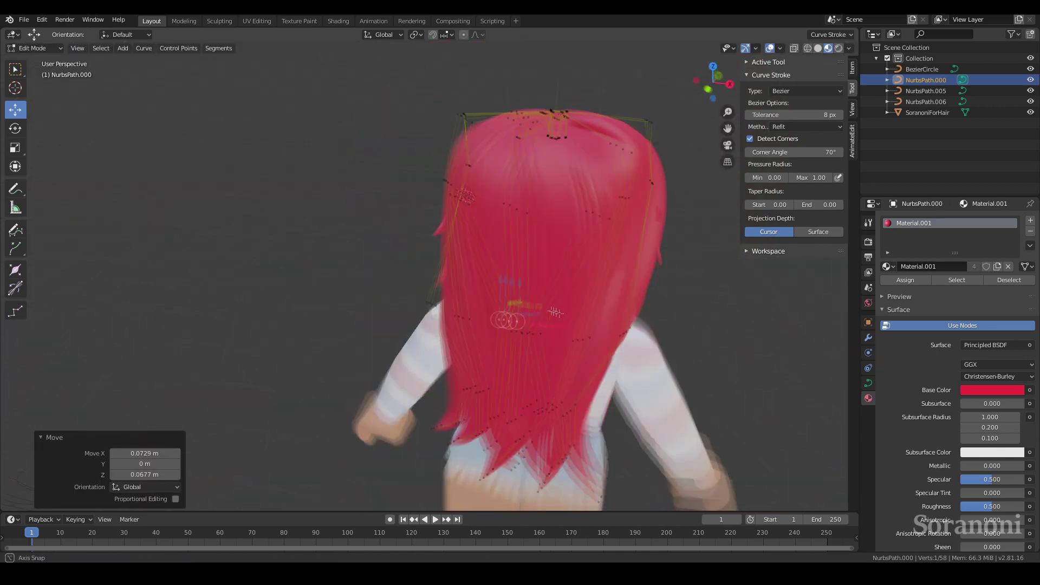
left_click(616, 269)
Thin a back-hair strand to 0.624 and twist it.
mouse_move(617, 270)
middle_mouse_down()
mouse_move(684, 224)
mouse_move(674, 272)
middle_mouse_up()
left_click(664, 213)
key("alt+s")
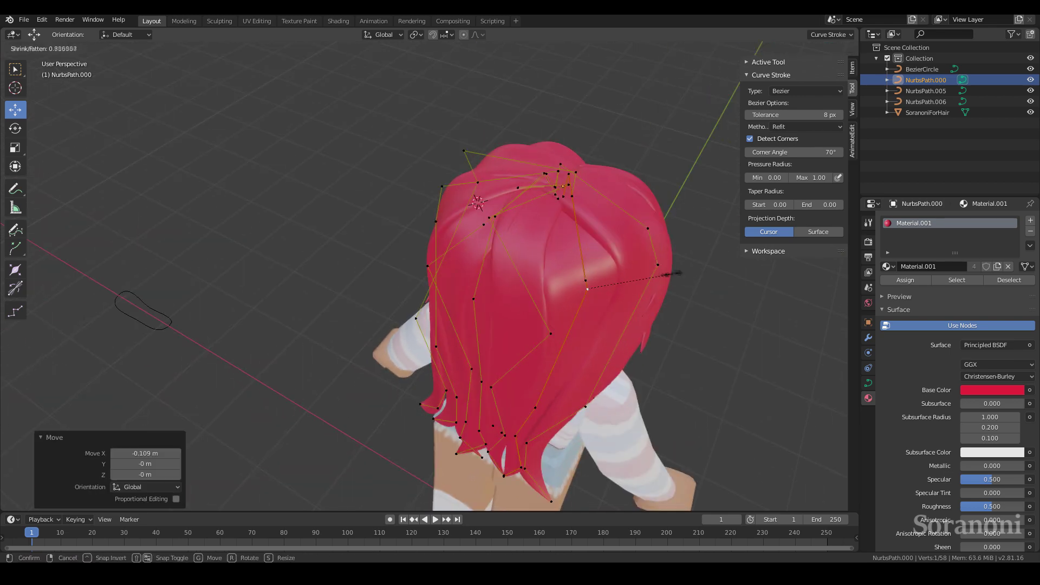
left_click(588, 288)
middle_click_drag(588, 288, 636, 243)
left_click(584, 218)
Lower a control point slightly along Z and tilt it.
left_click_drag(546, 278, 564, 275)
left_click(565, 291)
mouse_move(565, 291)
middle_mouse_down()
mouse_move(573, 301)
mouse_move(281, 309)
middle_mouse_up()
key("ctrl+t")
left_click(365, 339)
middle_click_drag(366, 340, 346, 282)
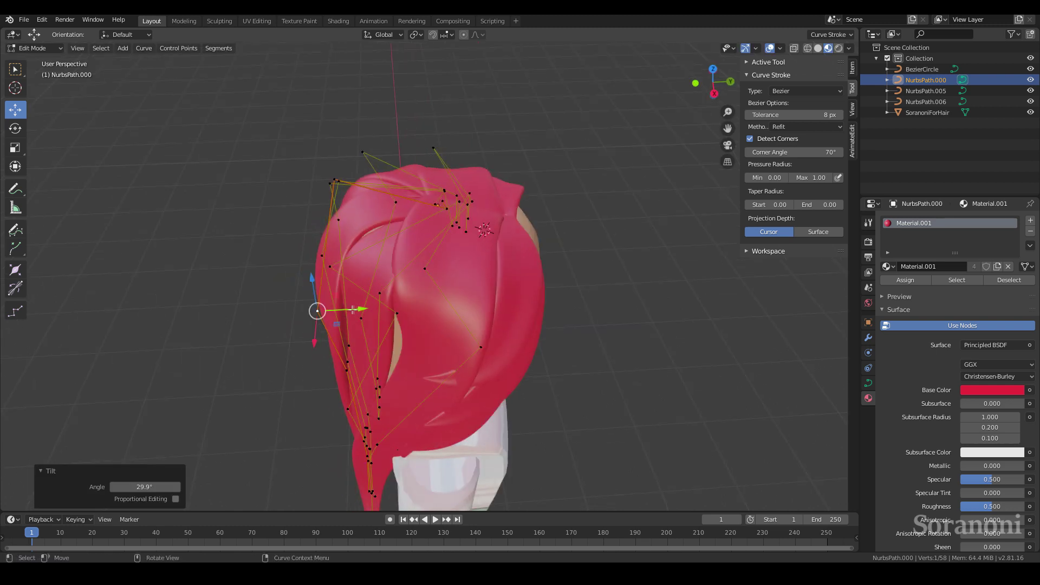
Move a point along Y and thicken its strand to 1.216.
left_click_drag(364, 308, 359, 268)
left_click(331, 290)
middle_click_drag(331, 290, 632, 315)
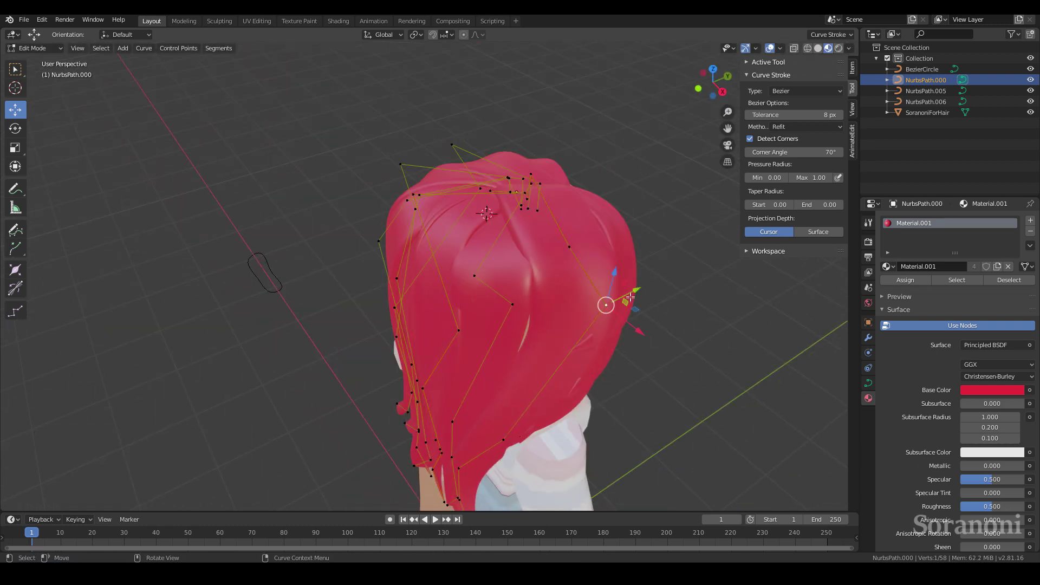
key("alt+s")
left_click(634, 284)
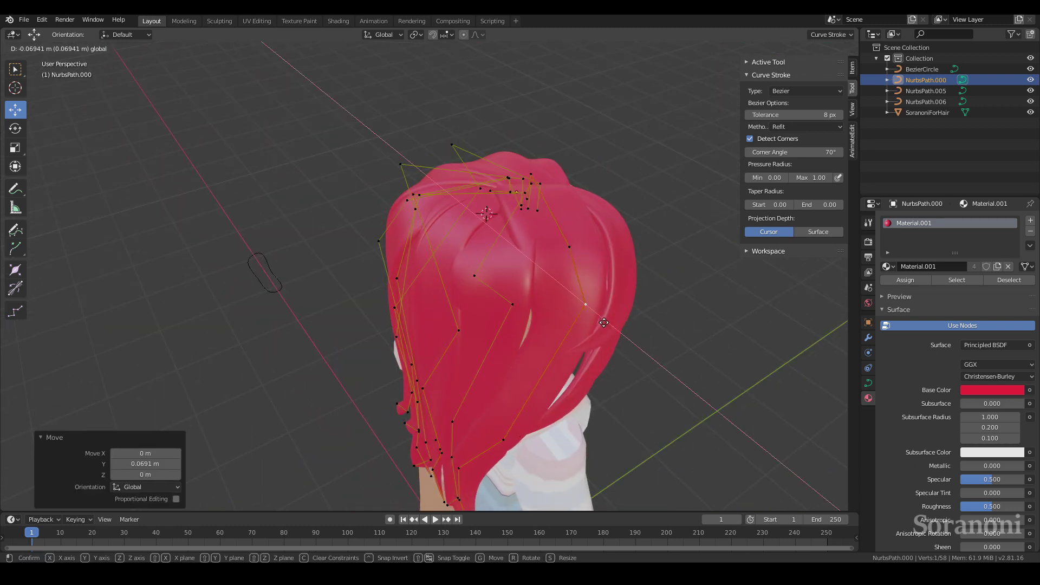
Twist points to 39.4° and -13.1°, shifting one along Y.
middle_click_drag(634, 285, 603, 290)
left_click(580, 326)
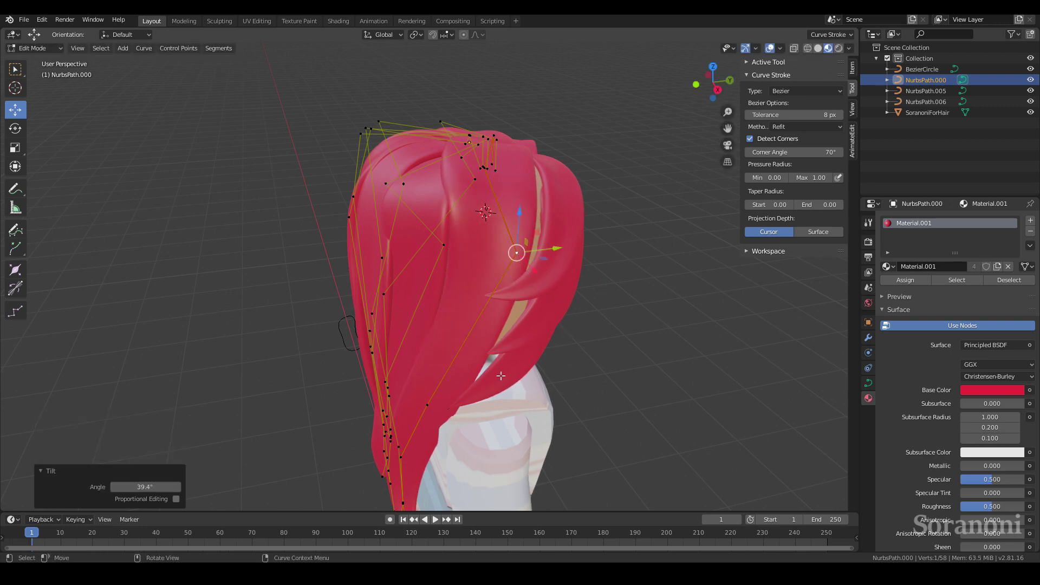
middle_click_drag(580, 325, 488, 303)
middle_click_drag(432, 267, 474, 322)
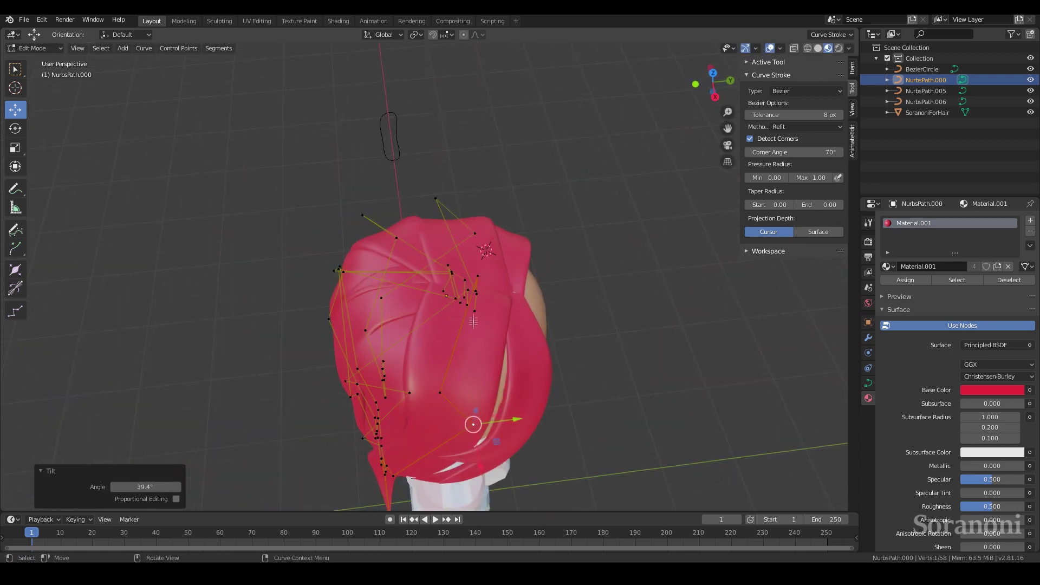
left_click_drag(466, 389, 515, 386)
left_click(536, 357)
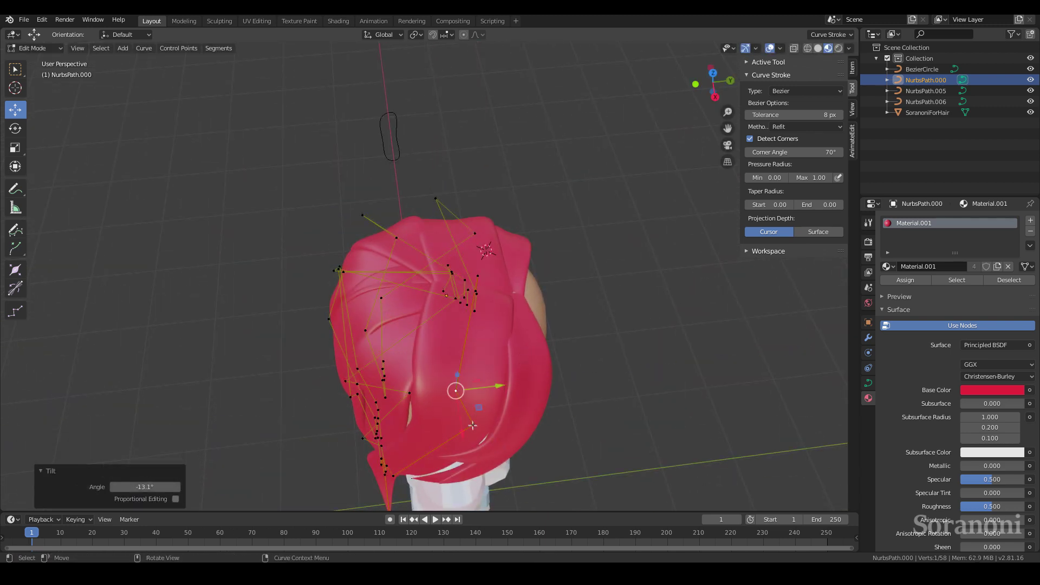
left_click(521, 412)
Thin another strand point to 0.760 and lower it along Z.
left_click(478, 276)
key("alt+s")
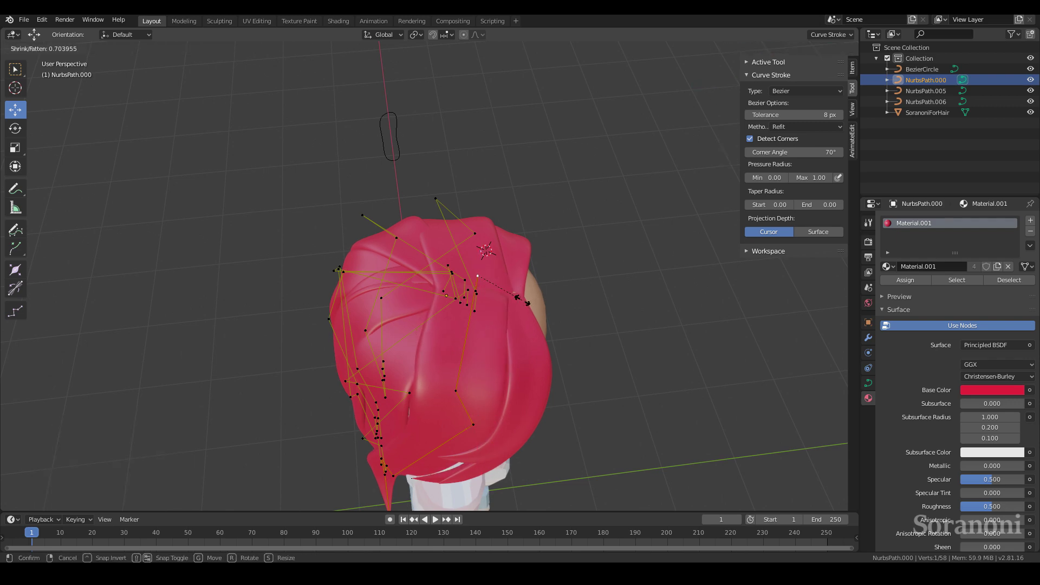
left_click(525, 301)
left_click(482, 261)
middle_click_drag(482, 260, 261, 145)
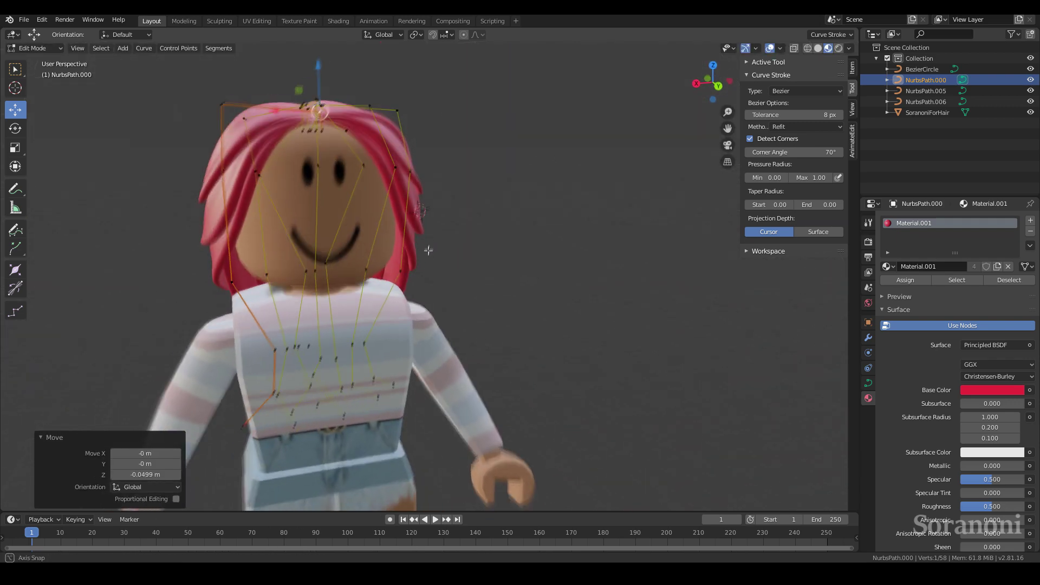
Nudge a point slightly along Z and twist the strand.
key("g")
key("z")
left_click(316, 177)
mouse_move(316, 177)
middle_mouse_down()
mouse_move(470, 165)
mouse_move(609, 283)
mouse_move(664, 288)
middle_mouse_up()
left_click(569, 383)
Move a back-hair point lower, then return to Object Mode.
mouse_move(569, 383)
middle_mouse_down()
mouse_move(372, 262)
mouse_move(566, 242)
middle_mouse_up()
left_click(389, 266)
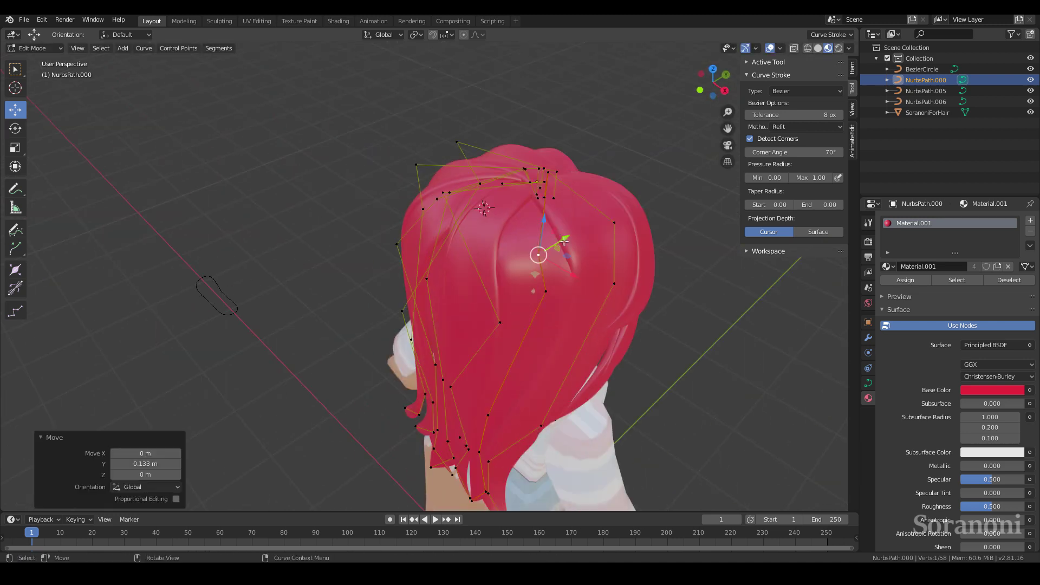
left_click(544, 291)
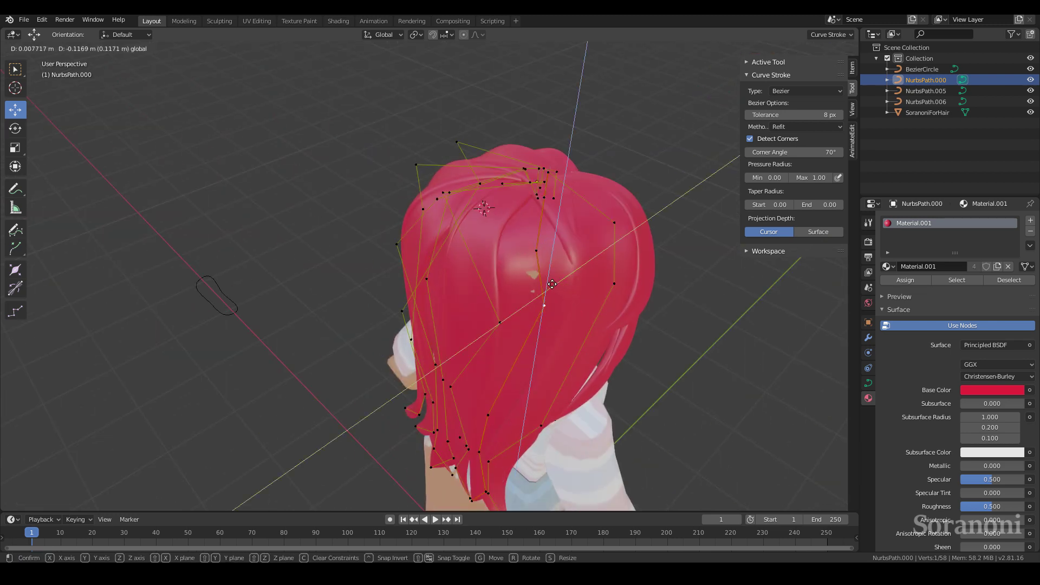
mouse_move(588, 294)
middle_mouse_down()
mouse_move(320, 238)
mouse_move(467, 323)
middle_mouse_up()
key("Tab")
Raise the lowest point of the NurbsPath.005 strand upward.
left_click(468, 323)
key("Tab")
left_click(402, 310)
key("Tab")
key("Tab")
left_click(383, 401)
mouse_move(382, 364)
left_mouse_down()
mouse_move(417, 378)
mouse_move(426, 366)
left_mouse_up()
mouse_move(425, 366)
middle_mouse_down()
mouse_move(510, 328)
mouse_move(538, 377)
middle_mouse_up()
In NurbsPath.000, thin a strand to 0.338 and tilt a point slightly raised.
key("Tab")
left_click(509, 328)
key("Tab")
middle_click_drag(561, 427, 575, 381)
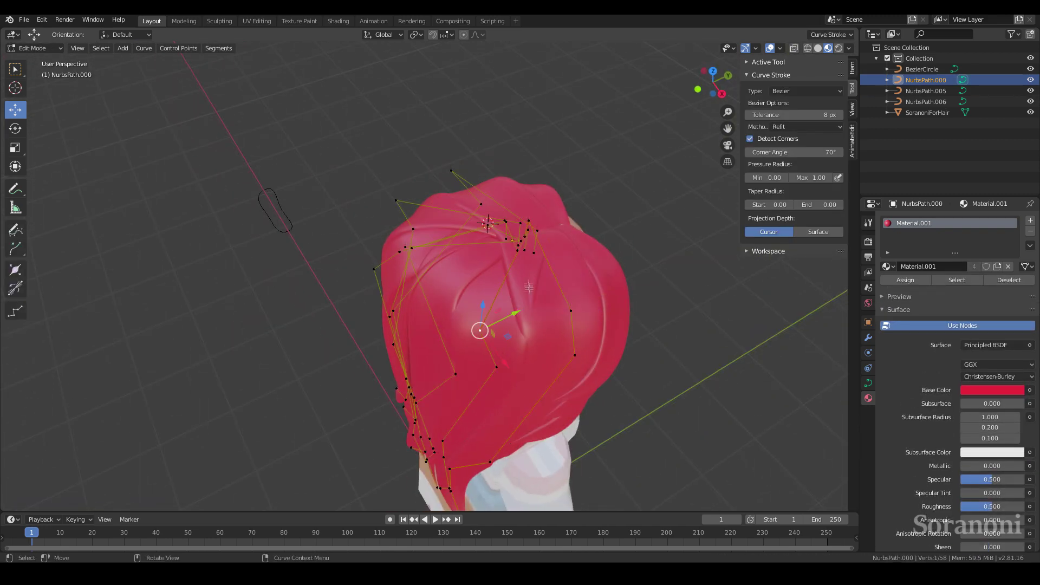
middle_click_drag(529, 287, 527, 270)
left_click(562, 263)
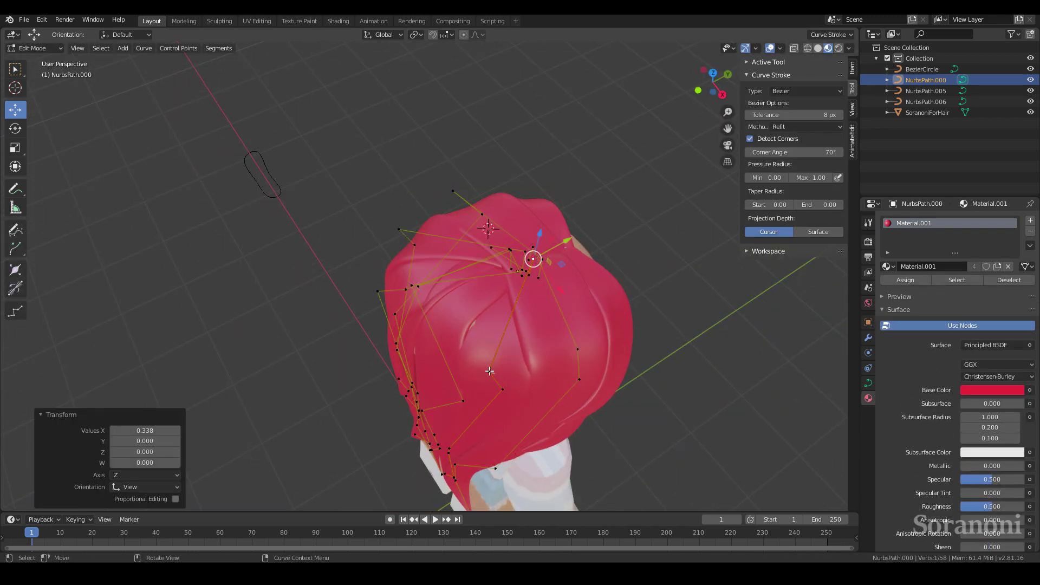
left_click_drag(490, 371, 536, 357)
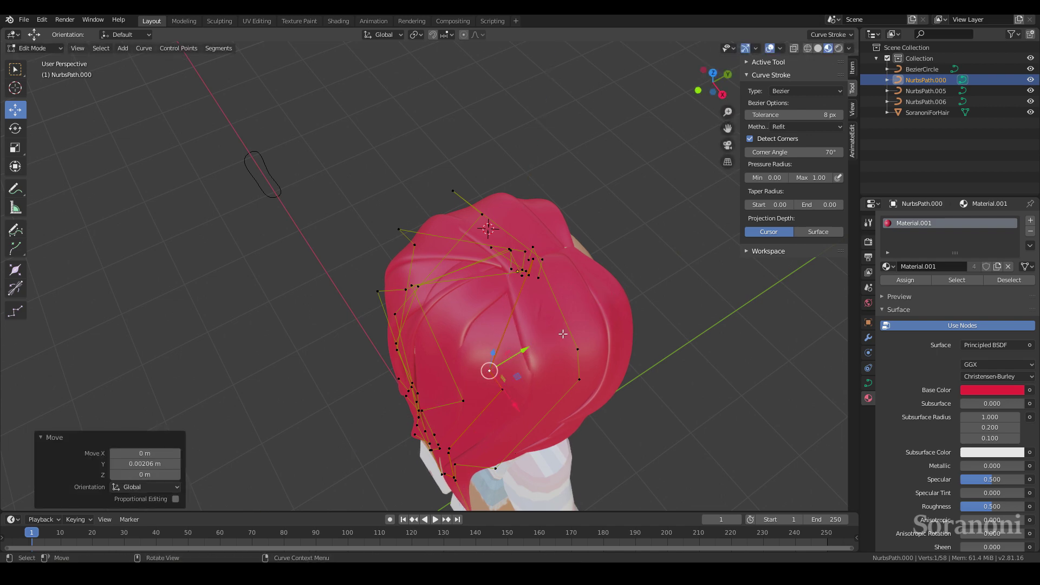
left_click(490, 371)
Move and tilt another NurbsPath.000 control point.
middle_click_drag(490, 372, 494, 284)
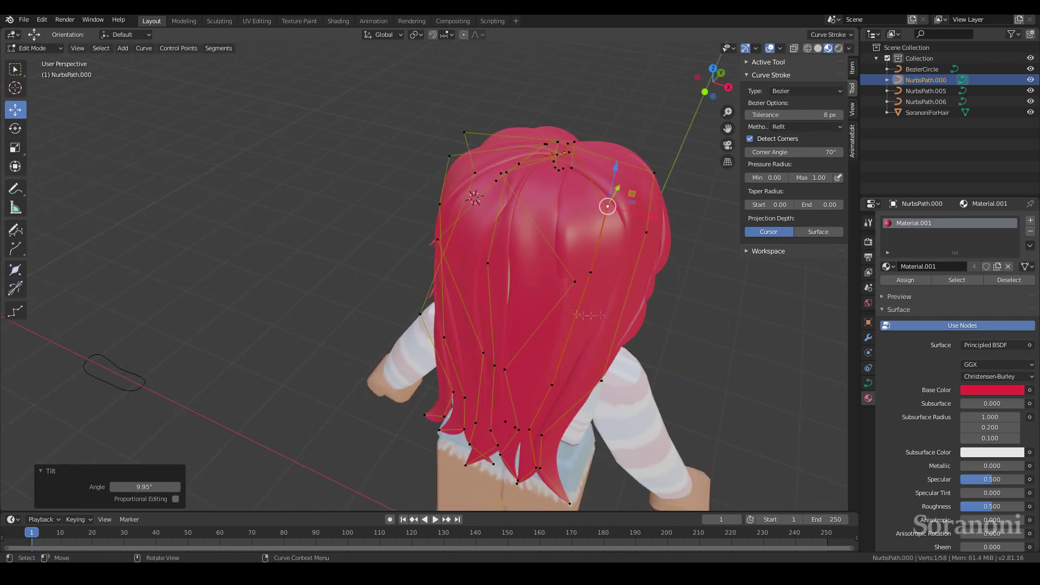
key("Tab")
key("Tab")
left_click(478, 246)
key("ctrl+t")
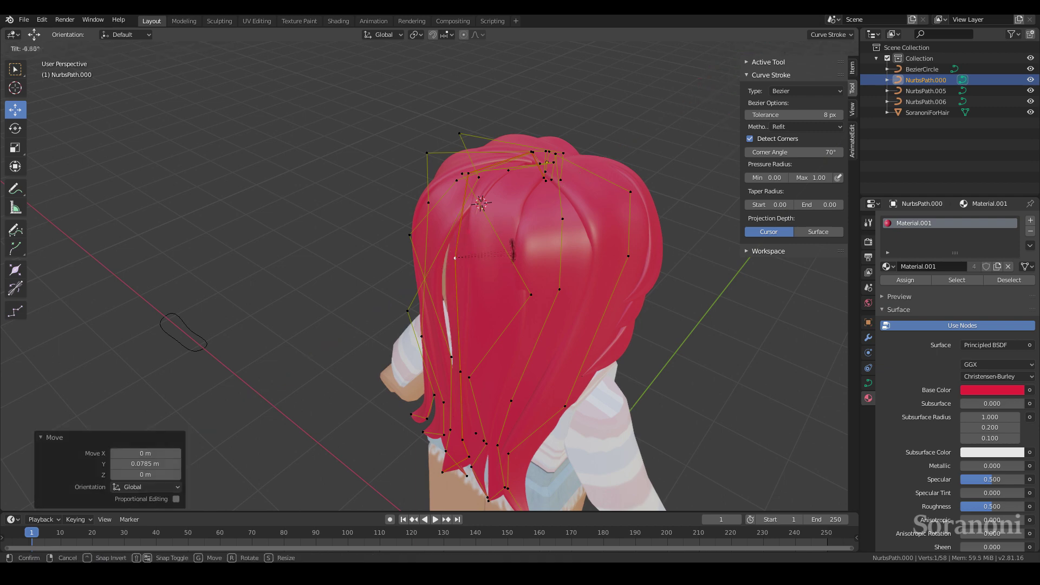
left_click(490, 295)
mouse_move(490, 294)
middle_mouse_down()
mouse_move(574, 279)
mouse_move(616, 304)
mouse_move(535, 302)
mouse_move(585, 362)
mouse_move(529, 343)
mouse_move(562, 252)
middle_mouse_up()
Move a point, then cancel an unwanted thickness change.
key("Tab")
key("Tab")
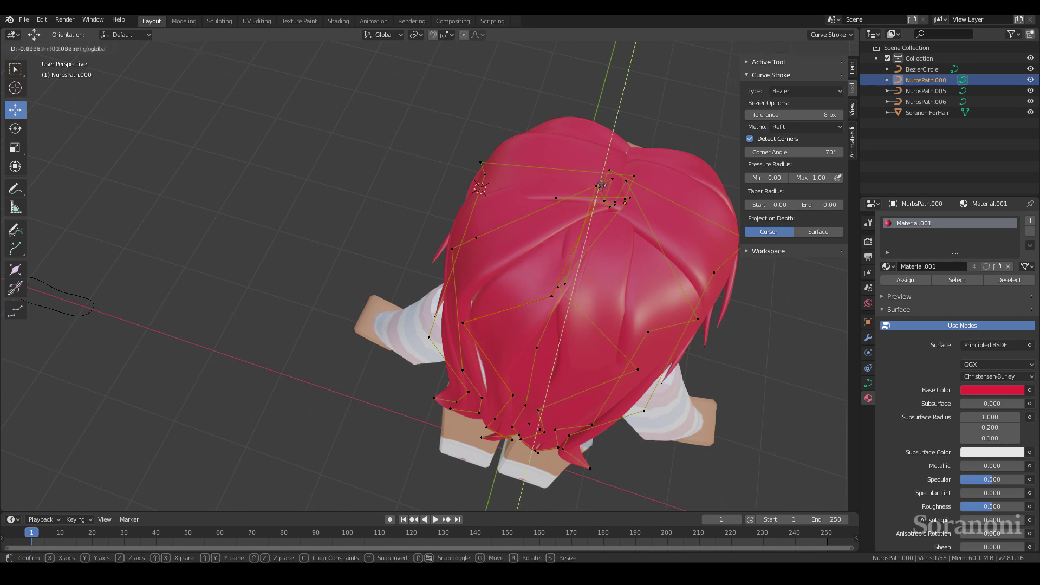
left_click(600, 166)
key("ctrl+t")
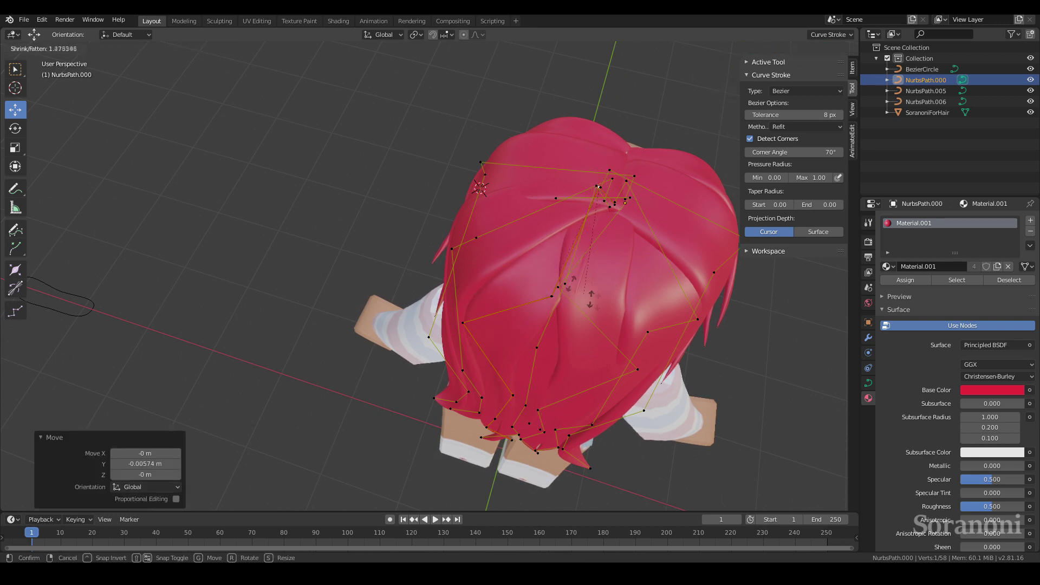
right_click(670, 291)
middle_click_drag(670, 291, 610, 166)
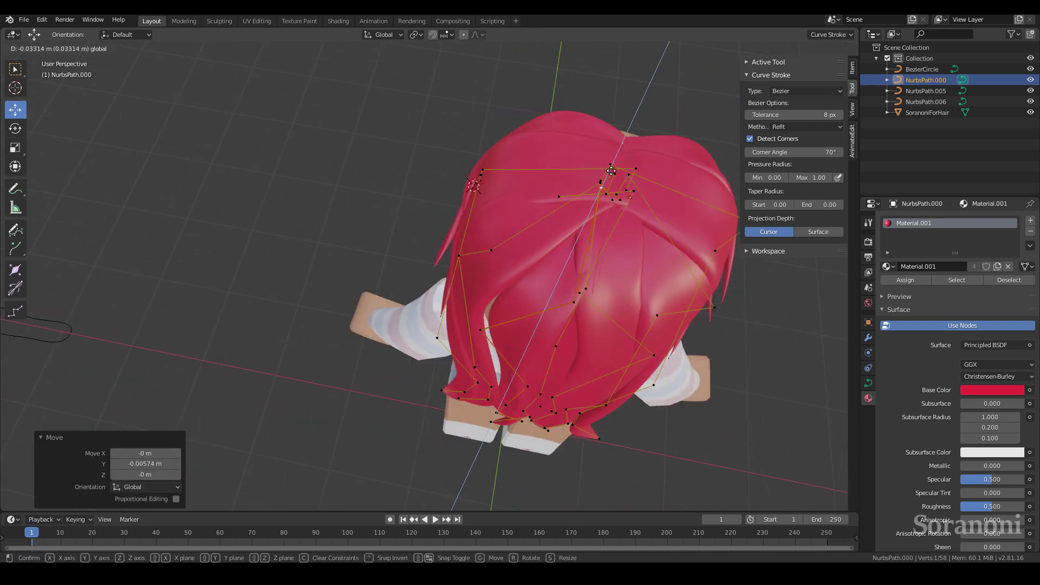
Tilt points to 33.8° and 77.9° and move one along X.
key("ctrl+t")
left_click(546, 352)
mouse_move(545, 351)
middle_mouse_down()
mouse_move(535, 370)
mouse_move(570, 299)
middle_mouse_up()
left_click(546, 374)
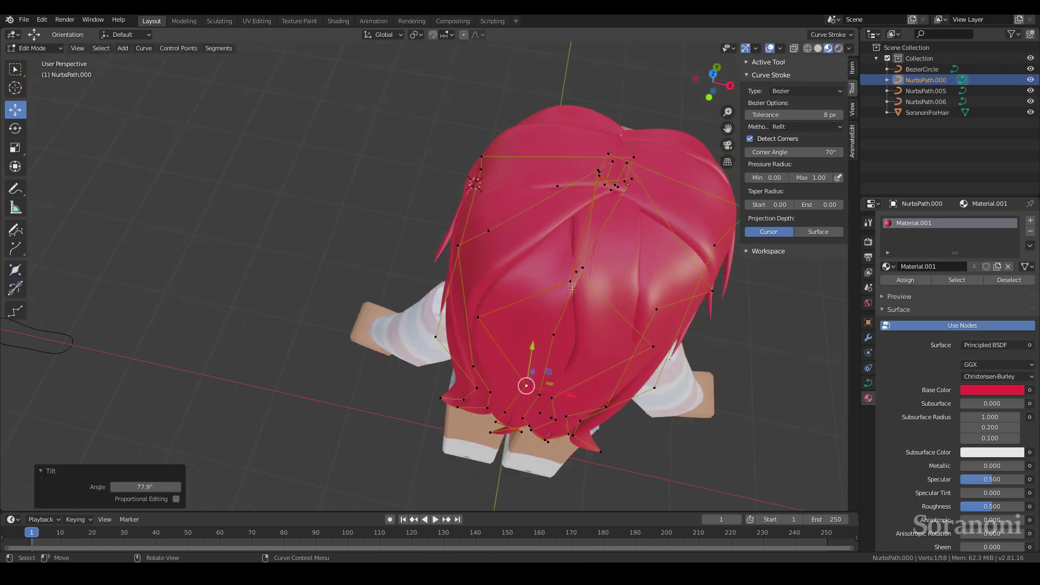
left_click(583, 280)
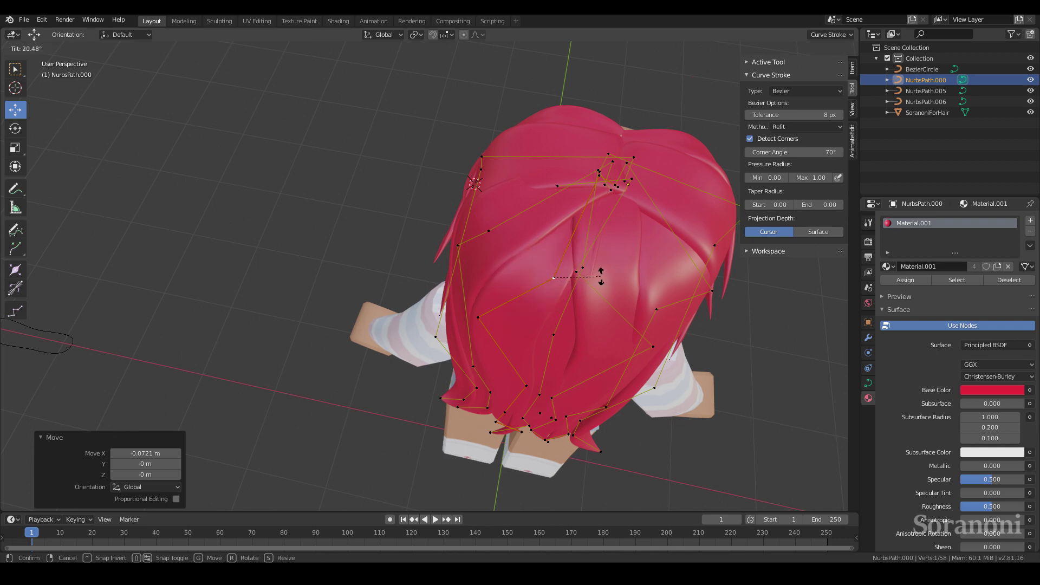
Nudge two more back-hair control points into place.
left_click(601, 277)
middle_click_drag(601, 276, 558, 174)
left_click_drag(558, 172, 564, 175)
left_click(564, 175)
left_click(536, 163)
middle_click_drag(536, 163, 559, 204)
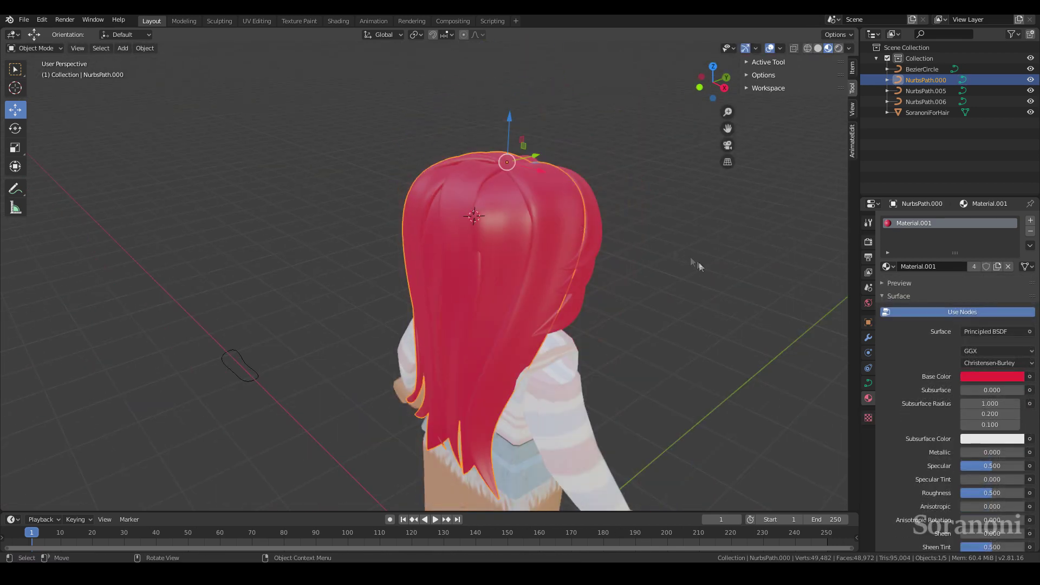
Shift a point slightly right and set strand thicknesses to 0.627 and 1.069.
left_click(562, 224)
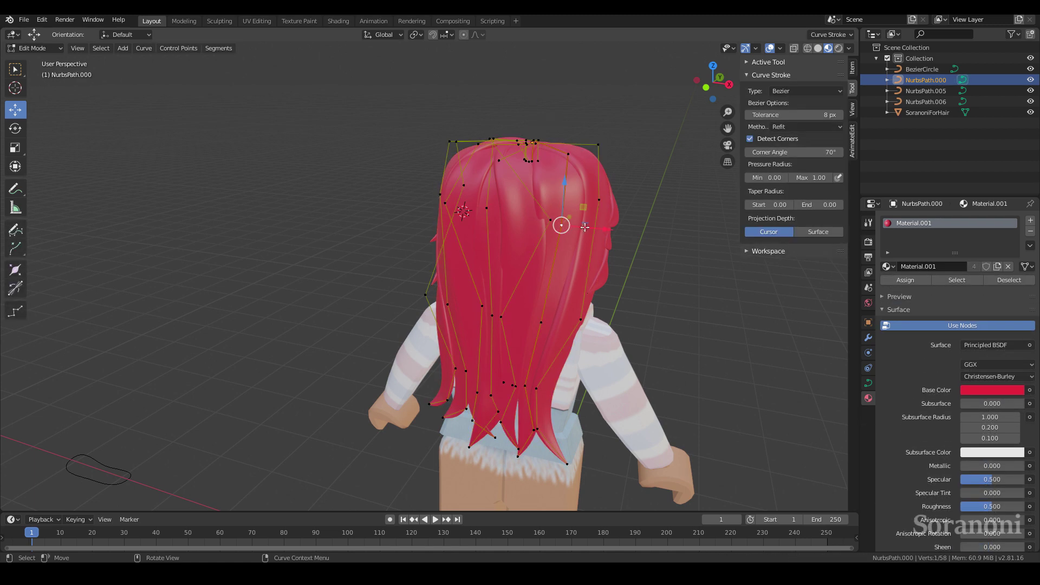
left_click_drag(586, 226, 588, 228)
left_click(605, 210)
middle_click_drag(604, 210, 556, 213)
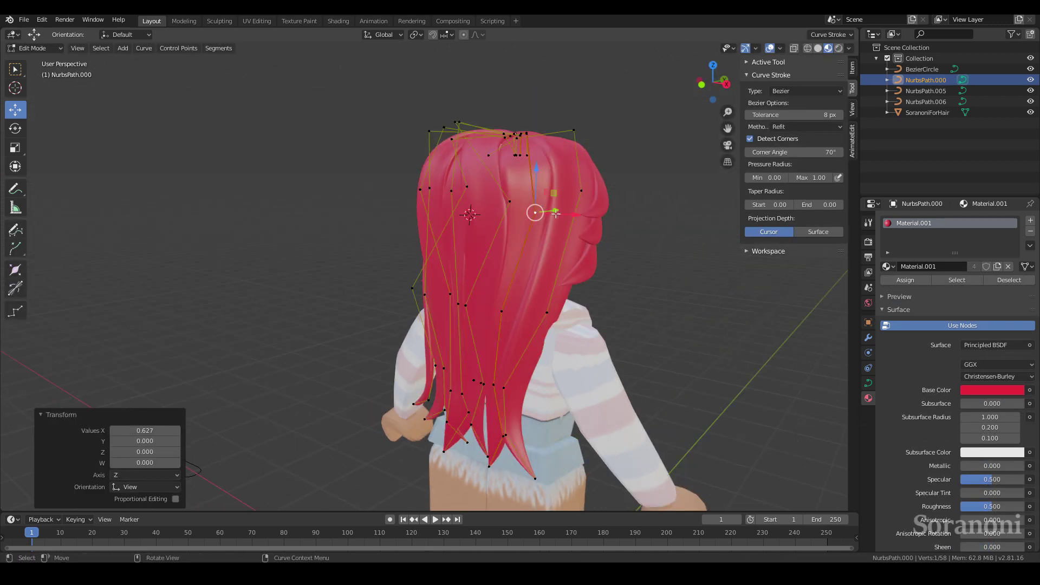
left_click(574, 215)
mouse_move(574, 215)
middle_mouse_down()
mouse_move(690, 214)
mouse_move(676, 176)
middle_mouse_up()
Cancel a stray scale, nudge a point left, and return to Object Mode.
key("alt+s")
right_click(671, 170)
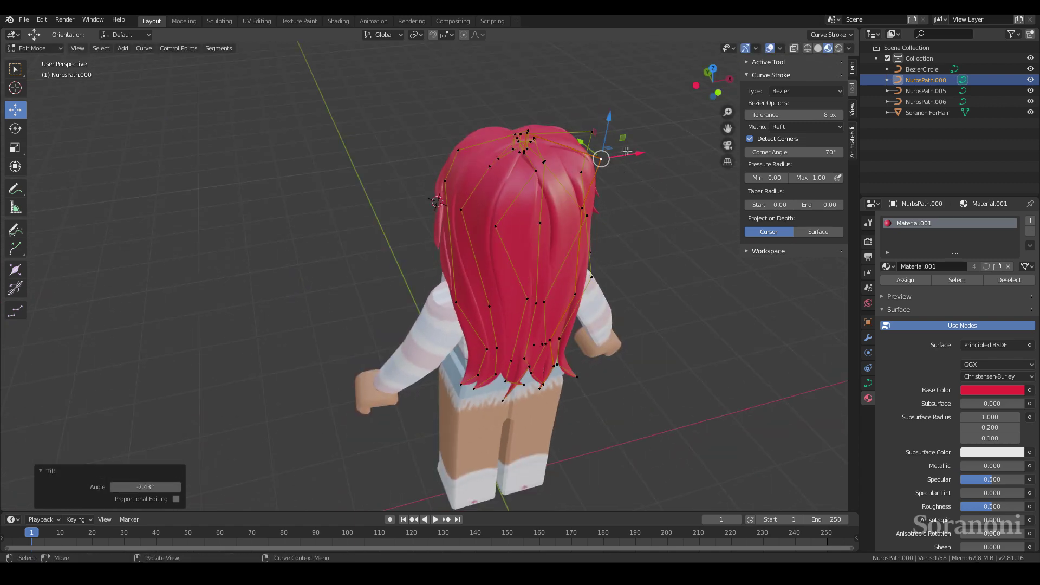
left_click_drag(599, 157, 588, 146)
left_click(585, 146)
key("Tab")
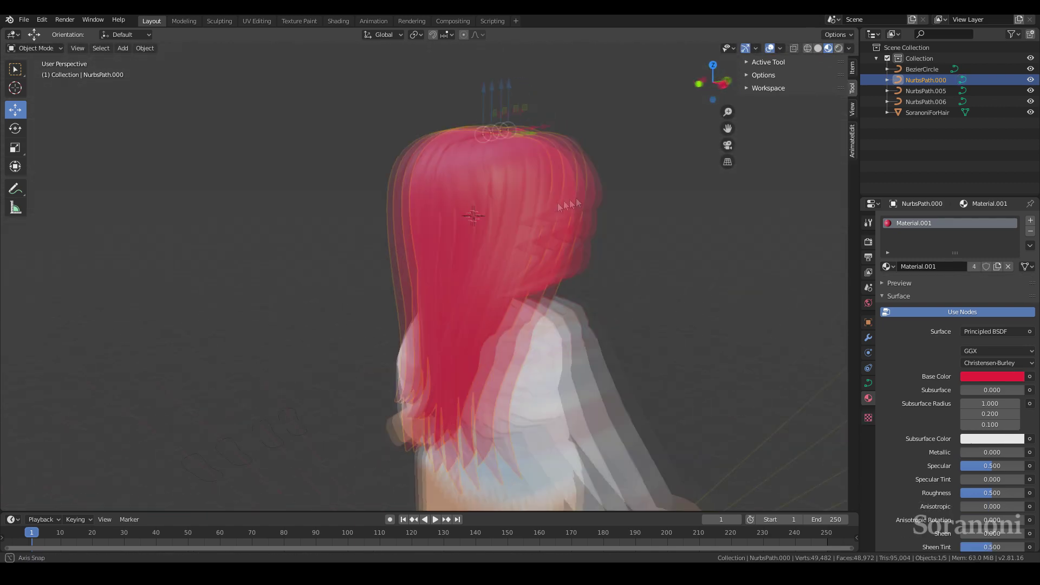
Join NurbsPath.005 and NurbsPath.006 into NurbsPath.000 and edit the joined curve.
middle_click_drag(585, 152, 366, 293)
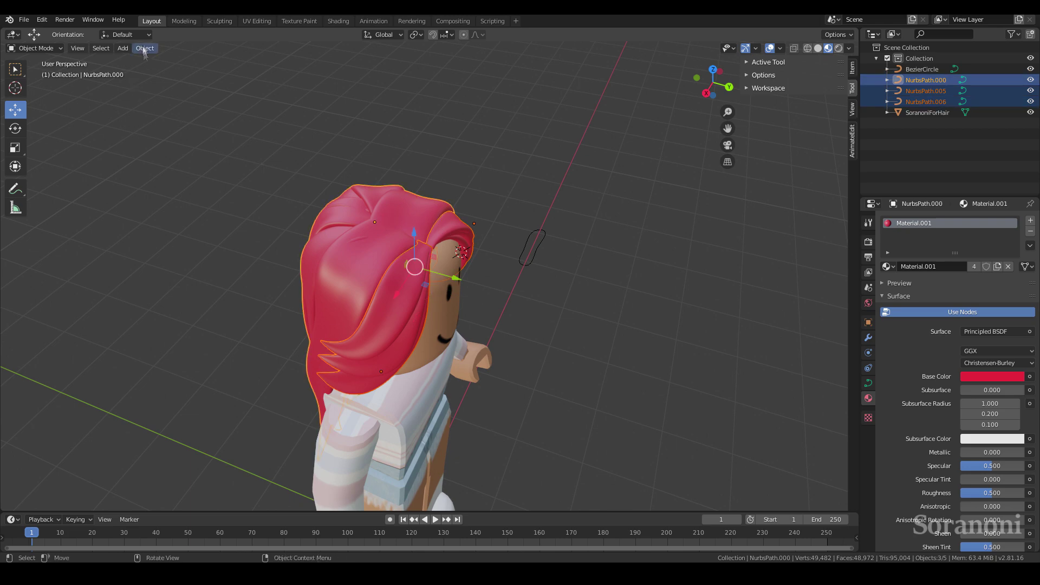
left_click(145, 48)
left_click(172, 152)
middle_click_drag(416, 190, 528, 210)
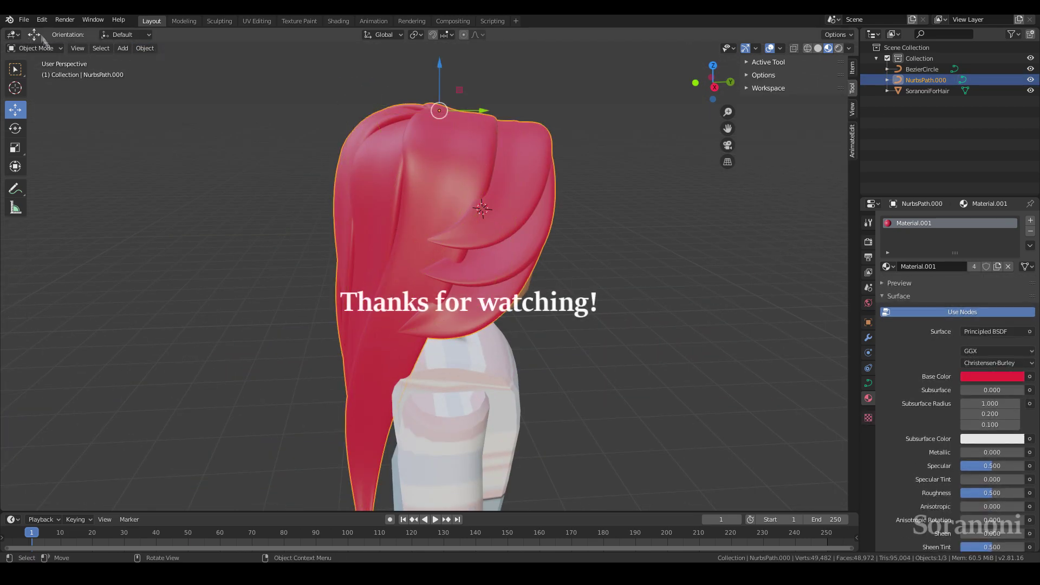
key("Tab")
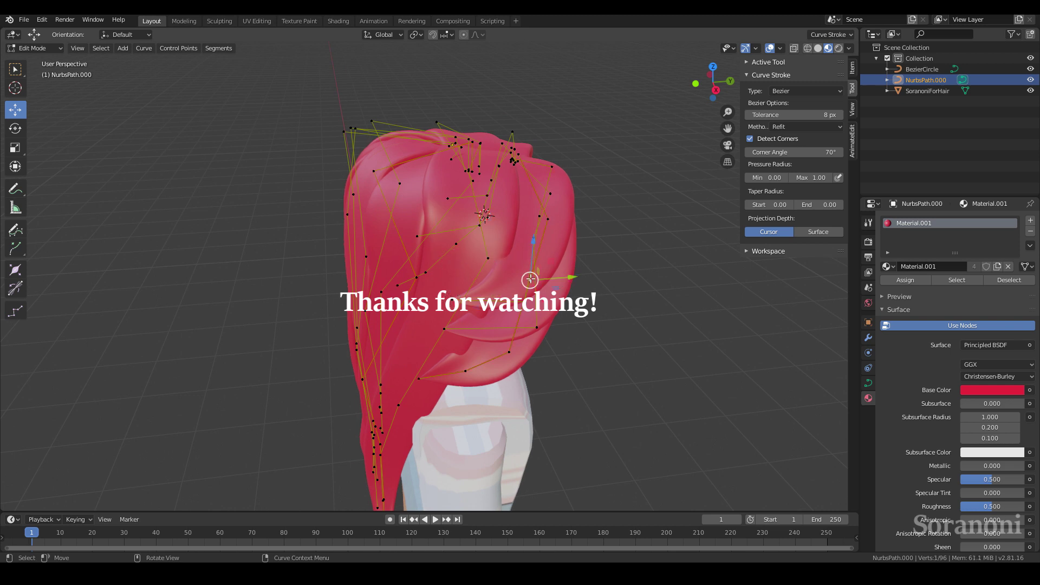
Move a front-strand control point and thin another point on the front strand.
scroll(530, 279, "up", 1)
scroll(520, 228, "up", 1)
scroll(523, 206, "up", 1)
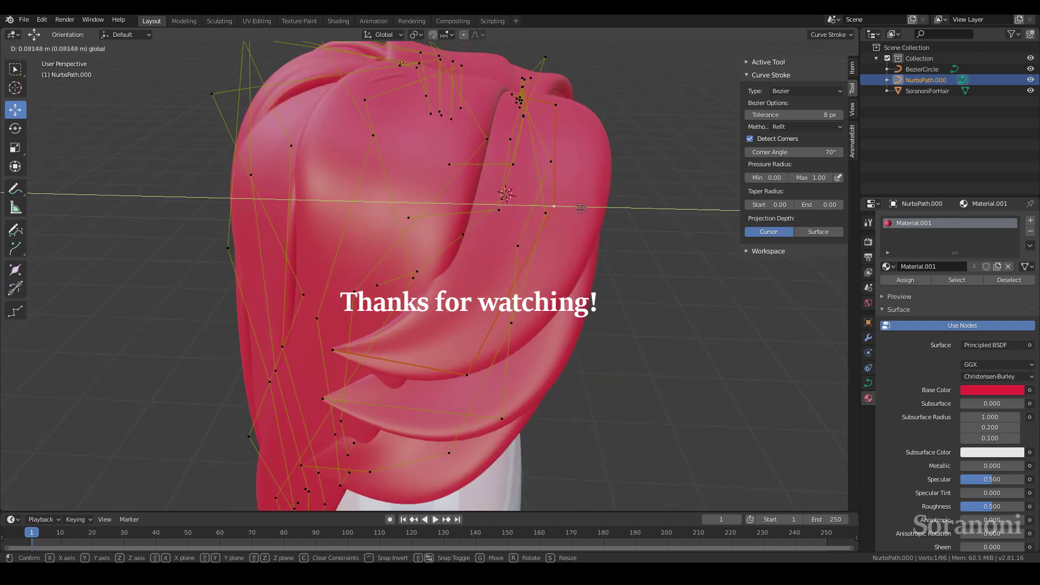
left_click(565, 203)
left_click(568, 191)
left_click(474, 374)
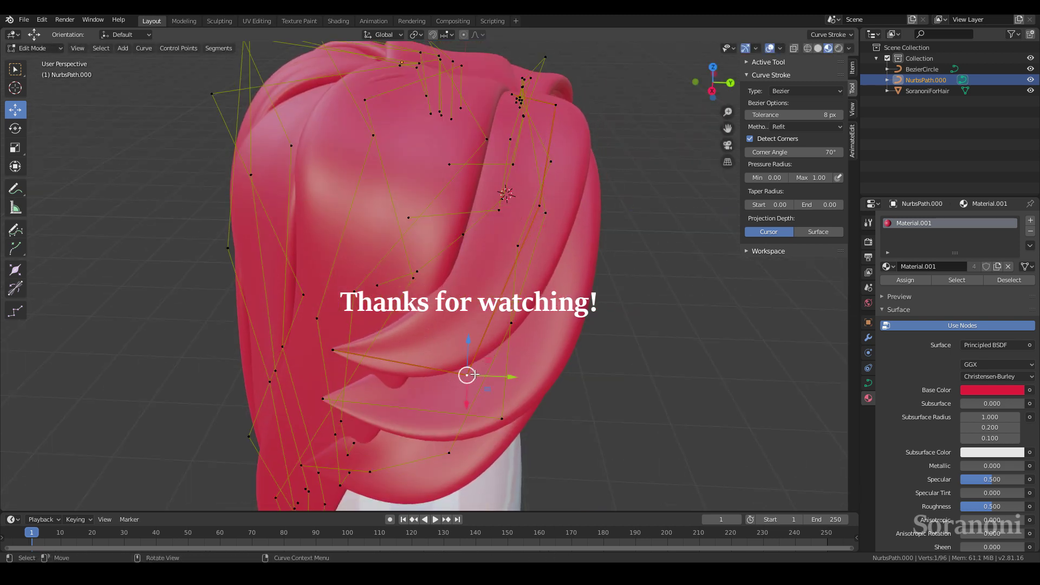
left_click(569, 360)
Thin a lower front-strand point with Alt+S and tilt another point to 64°.
left_click(503, 419)
key("alt+s")
left_click(594, 359)
left_click(324, 399)
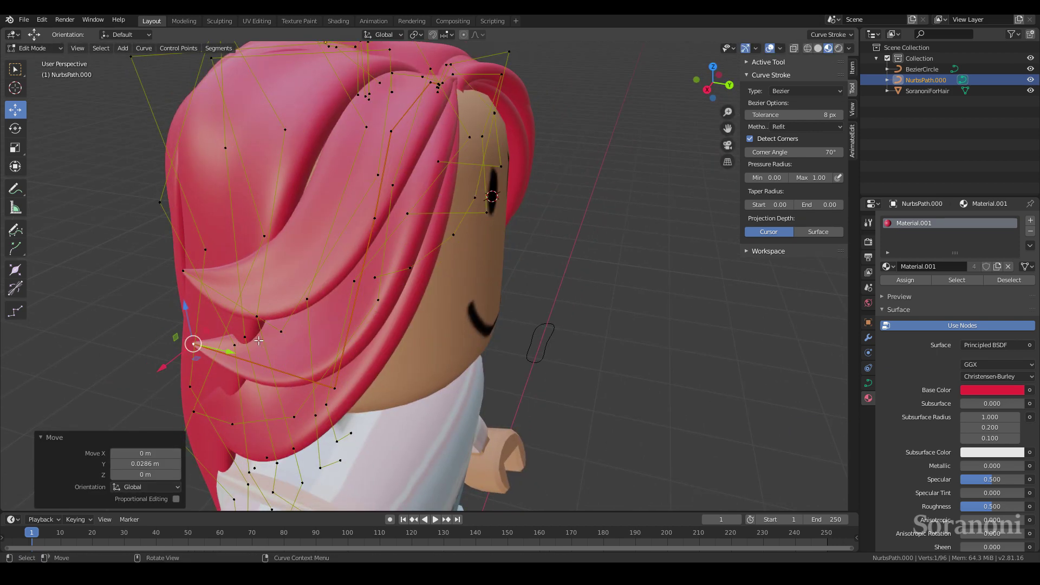
mouse_move(258, 340)
middle_mouse_down()
mouse_move(144, 285)
mouse_move(155, 295)
middle_mouse_up()
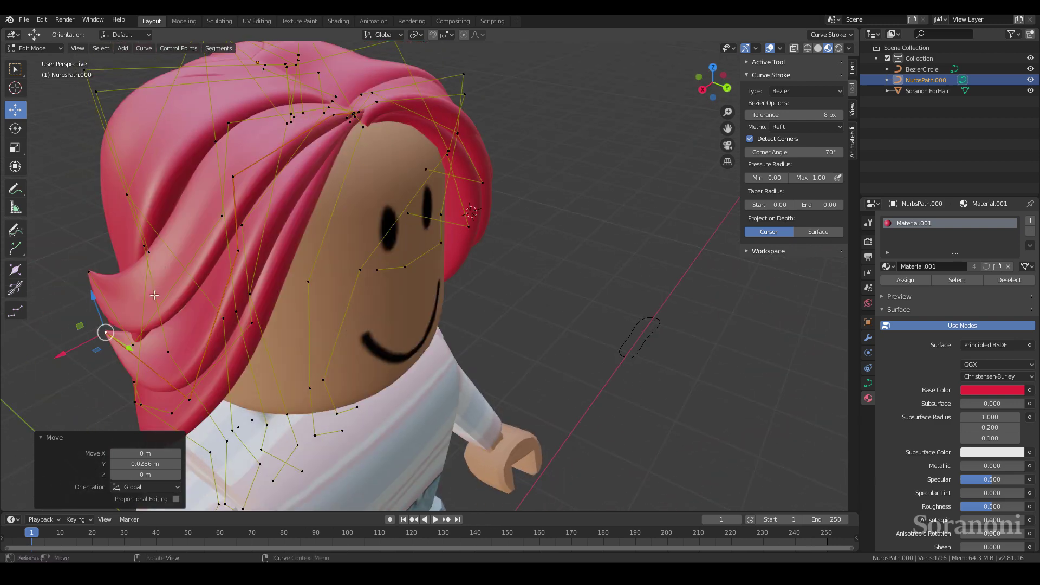
middle_click_drag(186, 404, 227, 325)
key("ctrl+t")
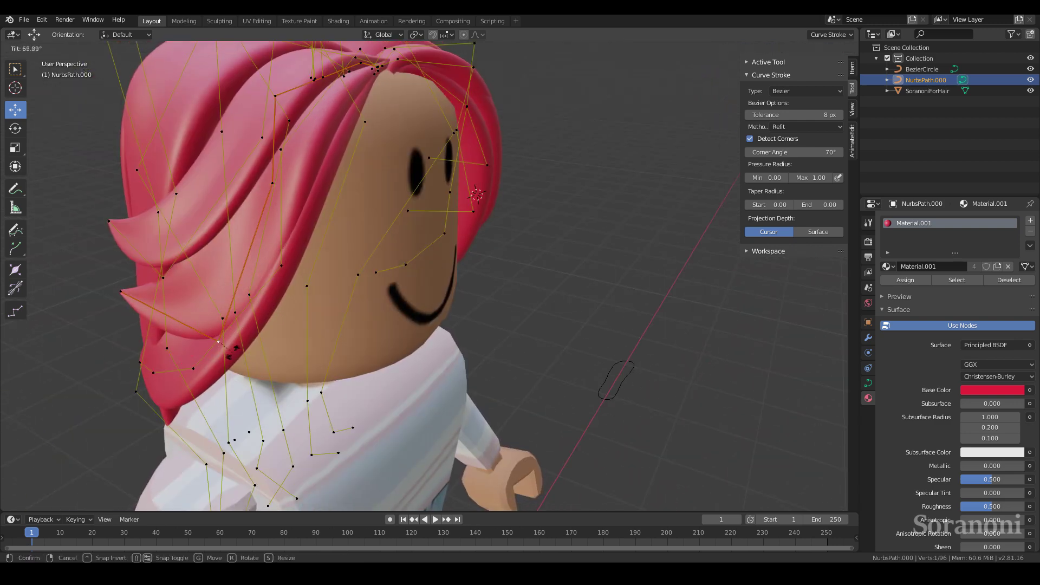
left_click(248, 314)
Undo the last tilt and compare the hair in Solid and Material Preview shading.
key("ctrl+z")
key("ctrl+z")
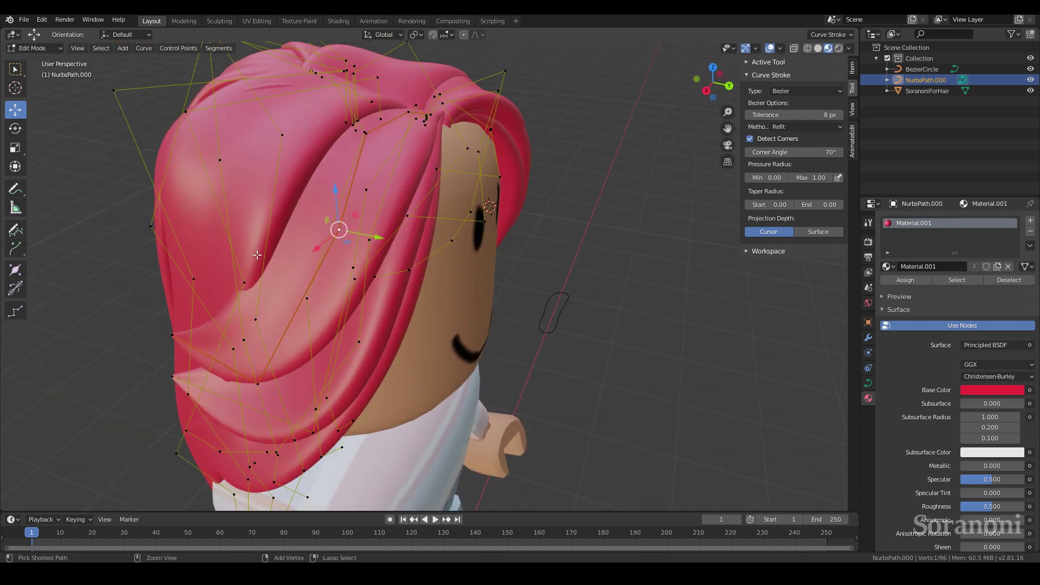
left_click(401, 231)
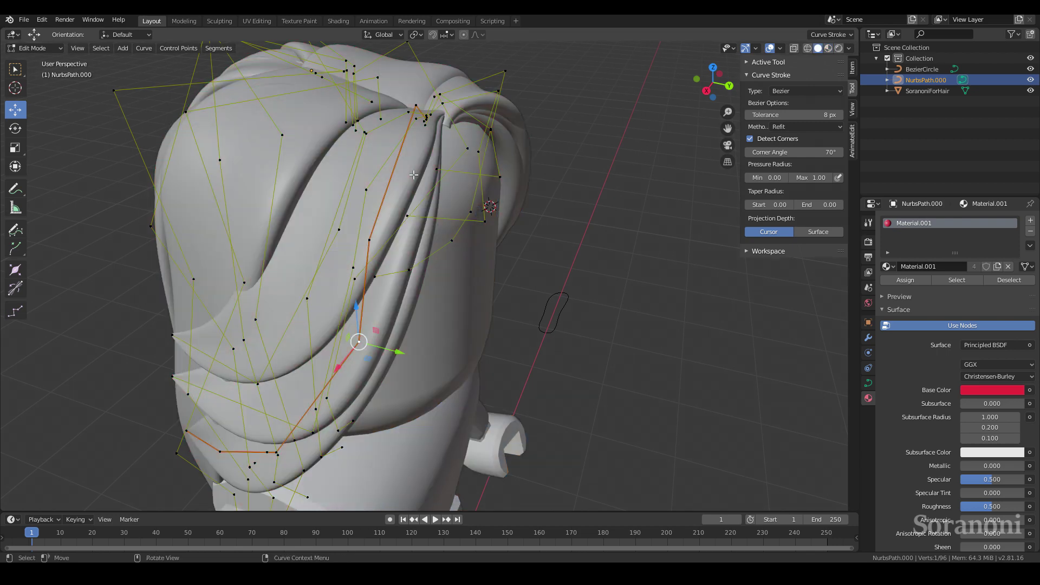
left_click(409, 238)
Tilt a control point at the back of the hair to -13.3°.
mouse_move(315, 299)
middle_mouse_down()
mouse_move(530, 251)
mouse_move(578, 318)
mouse_move(446, 260)
middle_mouse_up()
left_click(530, 252)
key("ctrl+t")
left_click(514, 282)
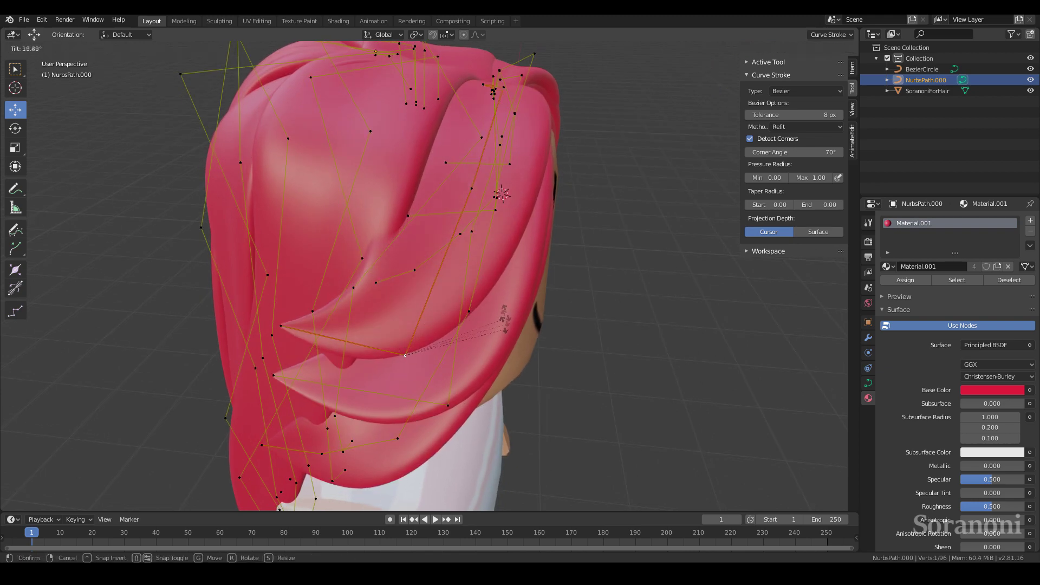
mouse_move(515, 282)
middle_mouse_down()
mouse_move(502, 298)
mouse_move(381, 292)
mouse_move(525, 297)
middle_mouse_up()
left_click(523, 297)
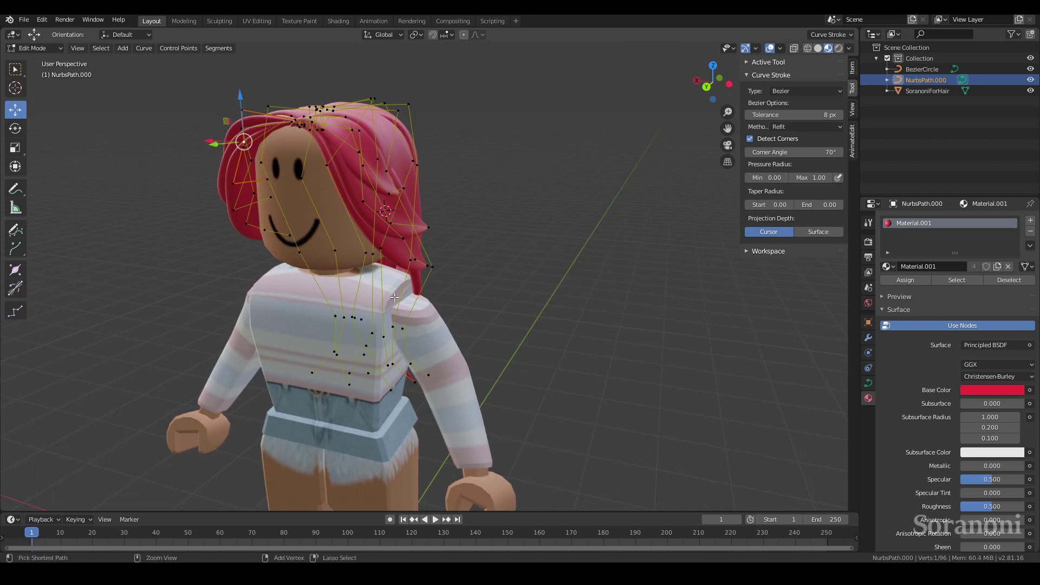
scroll(524, 297, "up", 4)
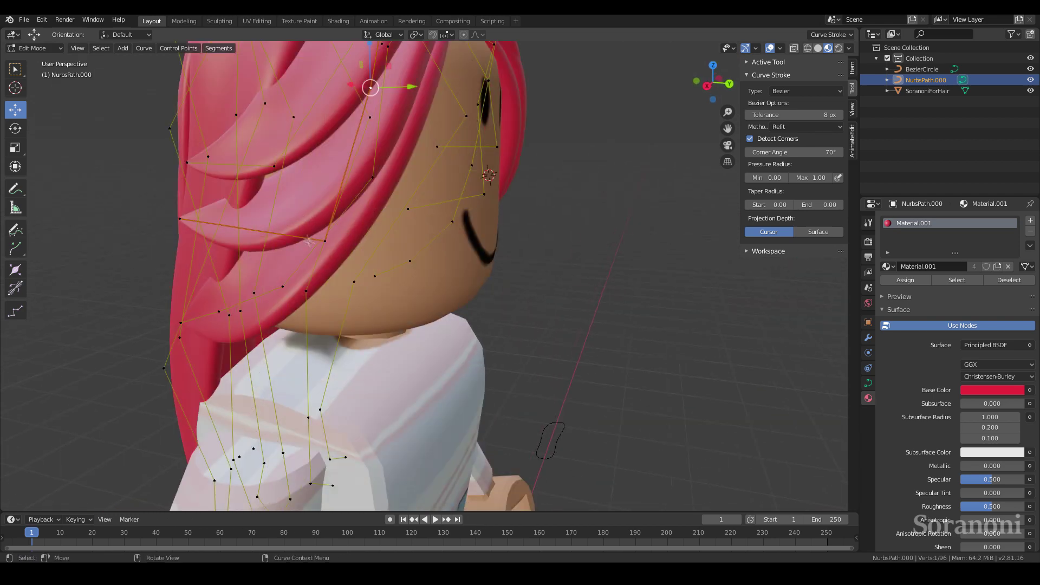
Tilt one hair point to 73.9° and twist another strand point.
key("ctrl+t")
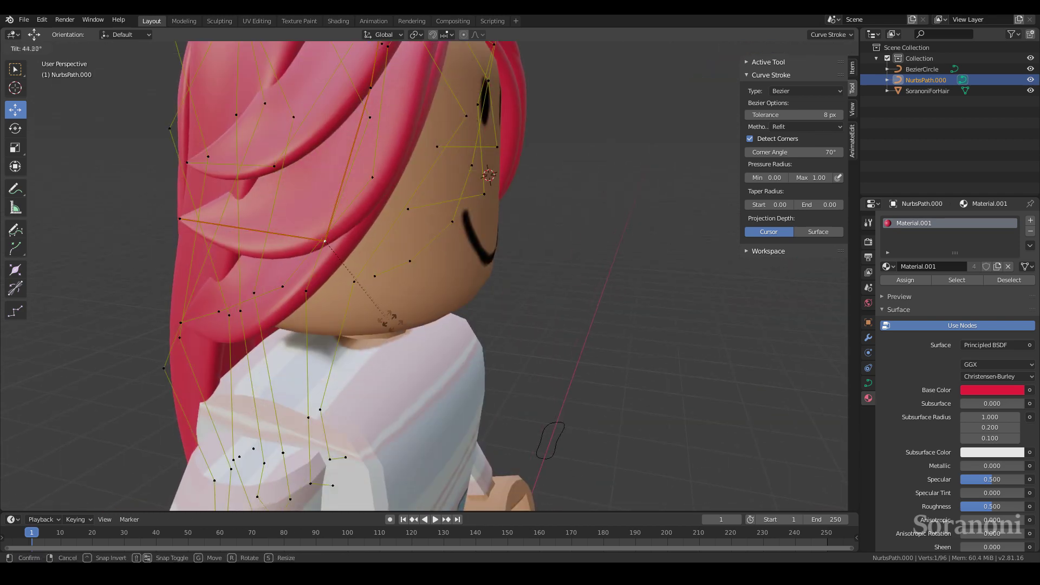
left_click(337, 342)
mouse_move(337, 342)
middle_mouse_down()
mouse_move(377, 356)
mouse_move(576, 319)
middle_mouse_up()
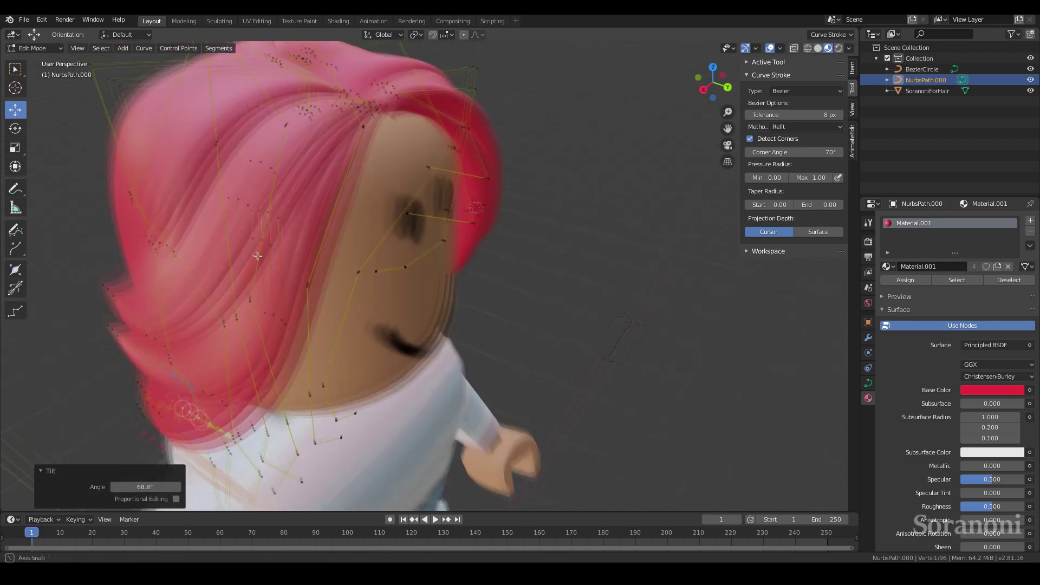
middle_click_drag(631, 343, 665, 359)
key("ctrl+t")
left_click(595, 341)
Twist further front-strand points to 43.4°, 19.2° and 61.8°.
middle_click_drag(465, 349, 520, 307)
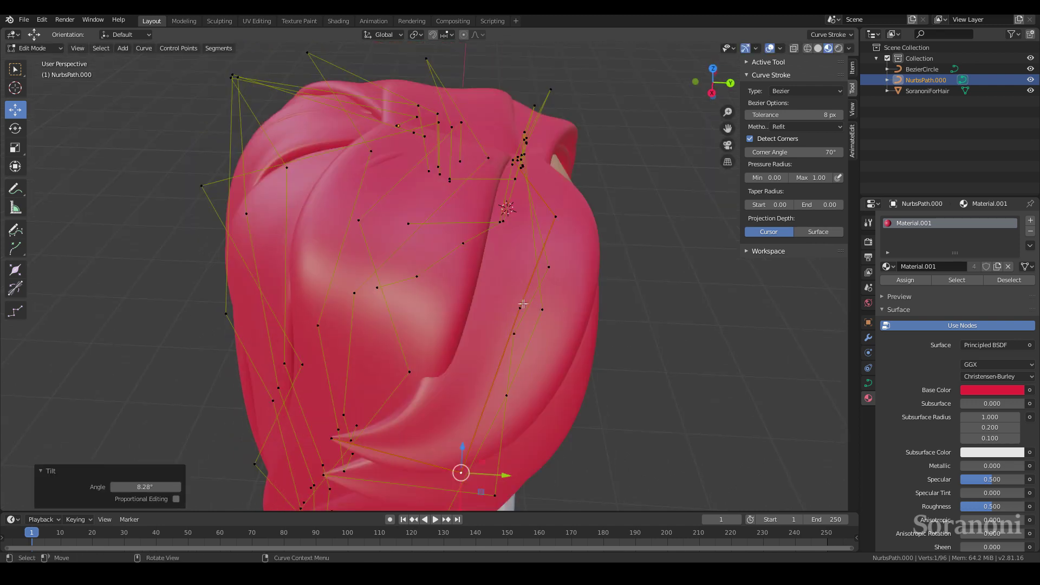
left_click(563, 217)
key("ctrl+t")
left_click(594, 336)
mouse_move(593, 336)
middle_mouse_down()
mouse_move(603, 337)
mouse_move(511, 261)
mouse_move(548, 290)
mouse_move(595, 283)
mouse_move(598, 292)
mouse_move(418, 197)
mouse_move(480, 217)
middle_mouse_up()
left_click(588, 352)
key("alt+t")
left_click(281, 231)
Return to Object Mode and orbit around the character to view the whole hair.
middle_click_drag(282, 230, 339, 236)
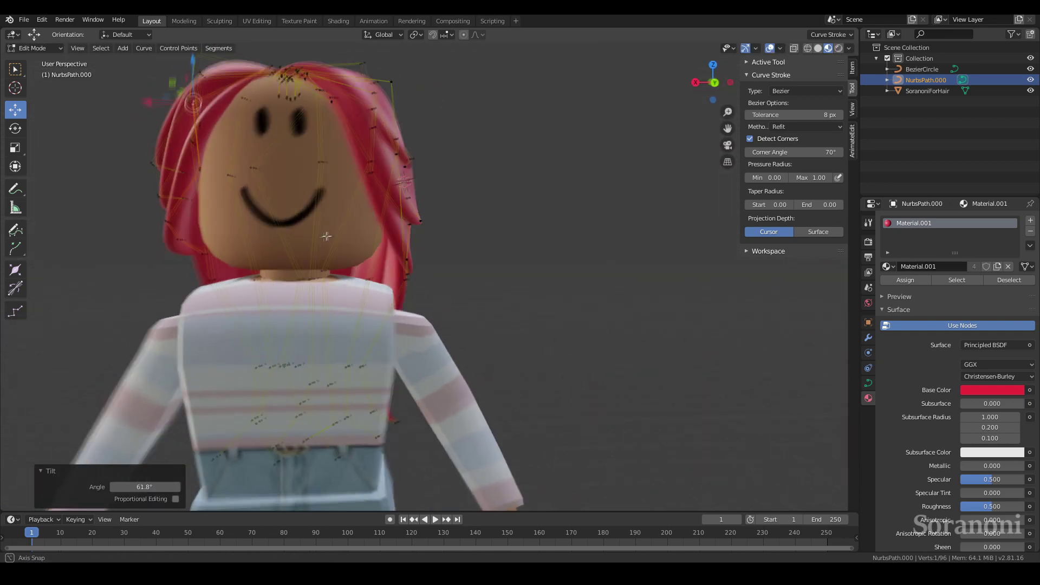
scroll(339, 236, "down", 3)
key("Tab")
mouse_move(488, 271)
middle_mouse_down()
mouse_move(548, 279)
mouse_move(521, 272)
mouse_move(538, 275)
mouse_move(531, 358)
mouse_move(780, 352)
mouse_move(757, 364)
middle_mouse_up()
scroll(548, 279, "up", 2)
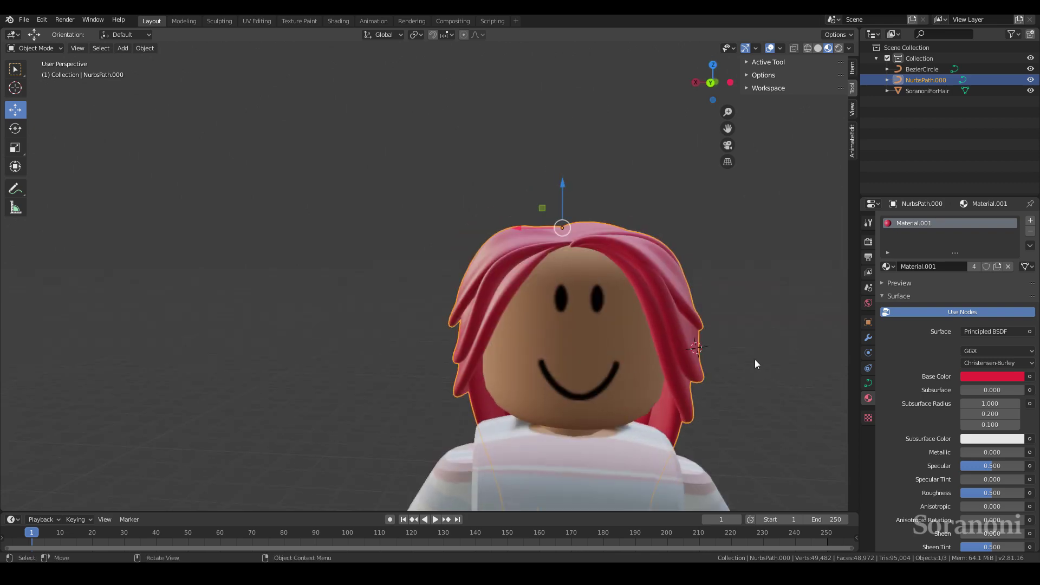
Toggle the hair between Object and Edit Mode while orbiting to a front view.
left_click(35, 72)
middle_click_drag(520, 326, 542, 335)
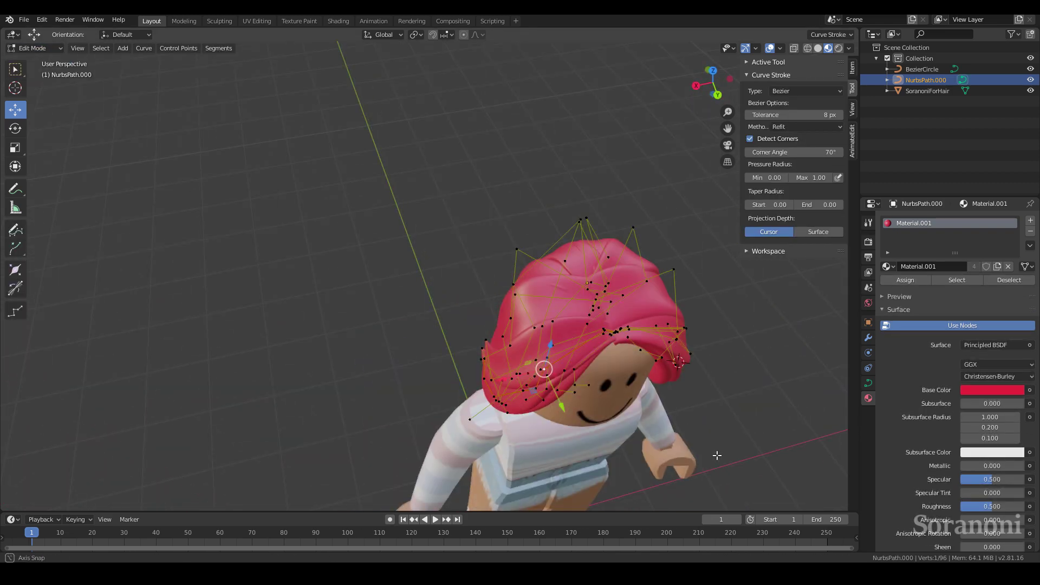
middle_click_drag(542, 336, 49, 54)
left_click(34, 61)
mouse_move(573, 327)
middle_mouse_down()
mouse_move(576, 351)
mouse_move(520, 336)
mouse_move(428, 336)
middle_mouse_up()
scroll(428, 337, "up", 3)
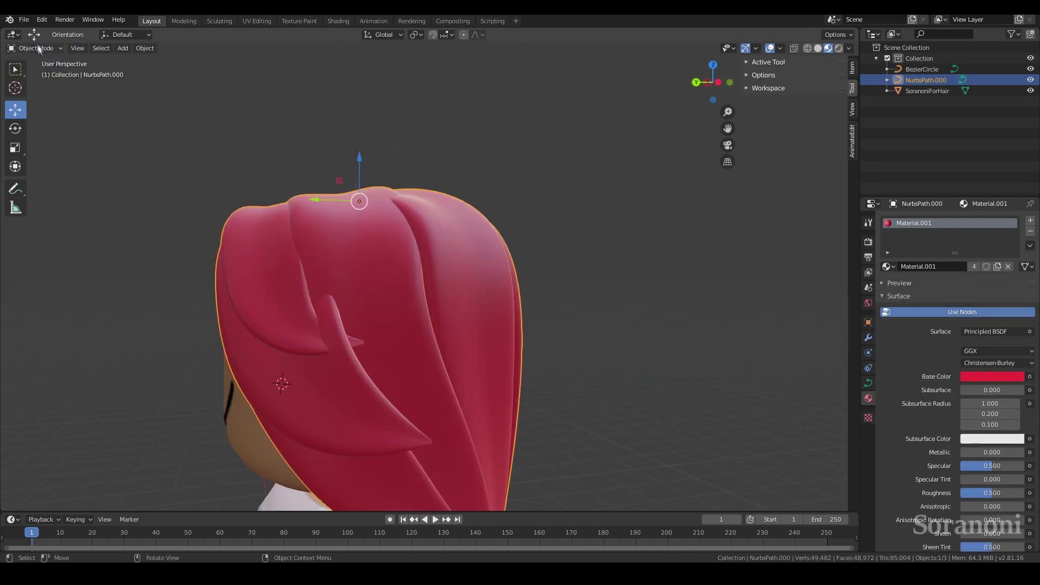
left_click(34, 48)
left_click(34, 72)
Move two hair points near the face and twist that strand.
middle_click_drag(358, 320, 494, 434)
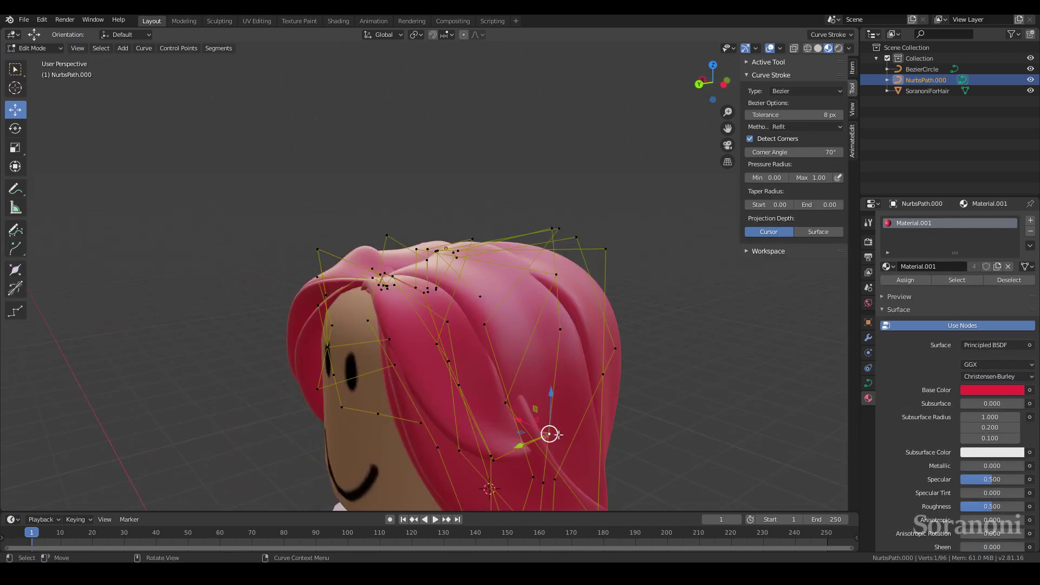
left_click(544, 434)
left_click(494, 460)
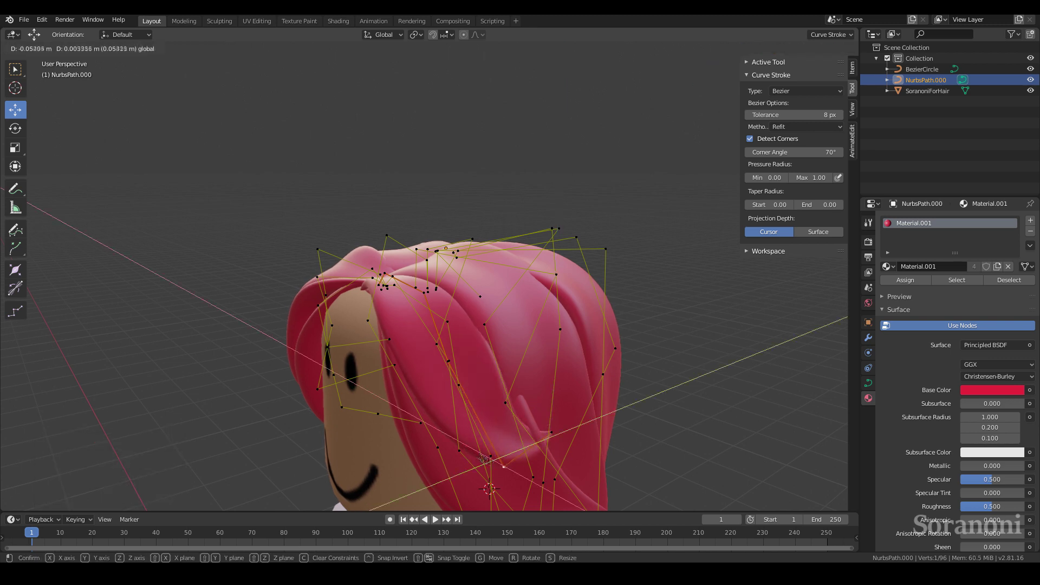
left_click(479, 448)
key("ctrl+t")
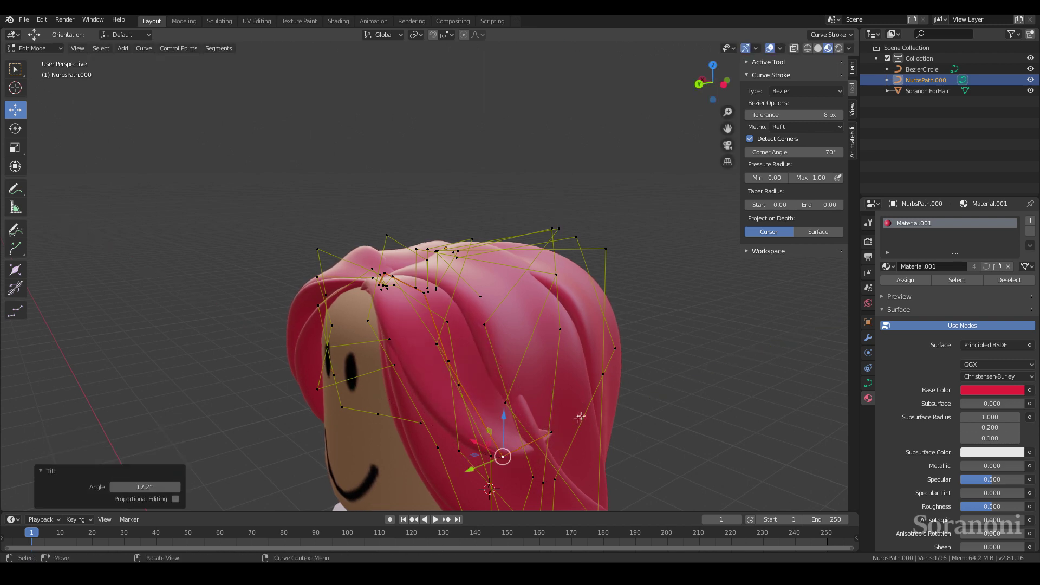
left_click(581, 417)
Twist a side strand 29.5° and thin it to 0.9.
left_click(551, 418)
left_click(557, 408)
middle_click_drag(558, 408, 541, 405)
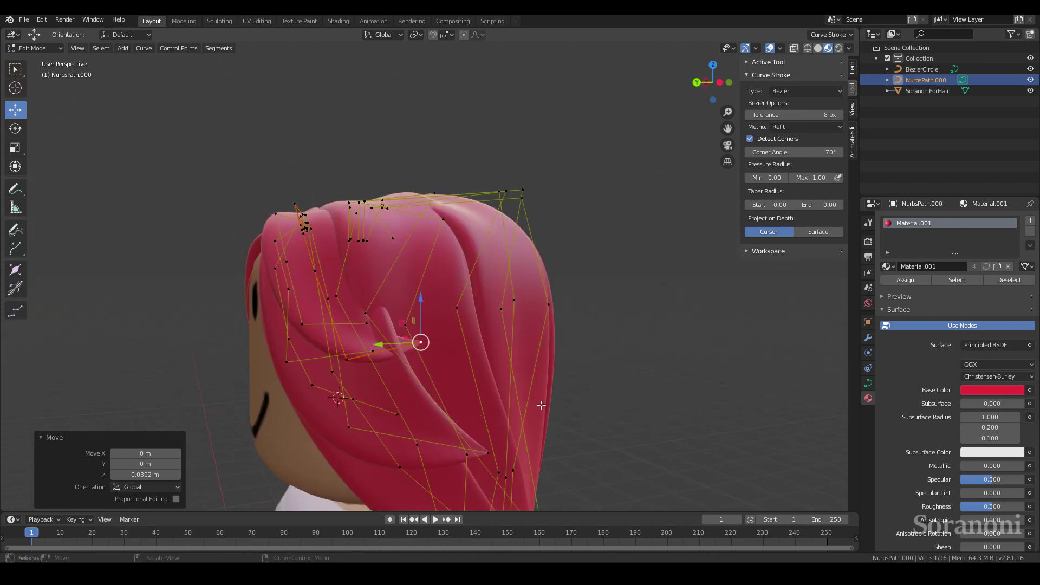
key("ctrl+z")
middle_click_drag(351, 425, 604, 428)
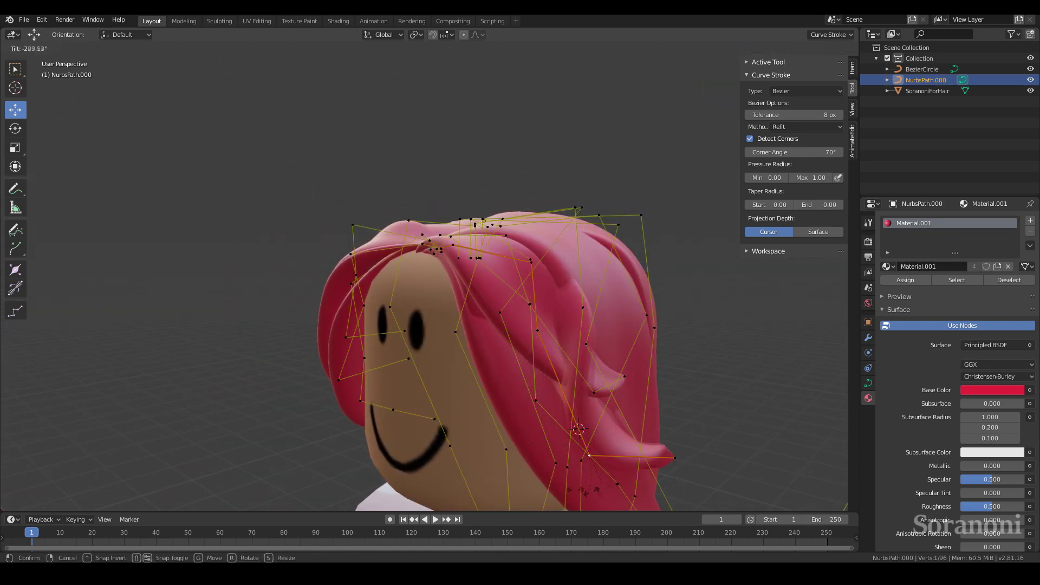
left_click(607, 440)
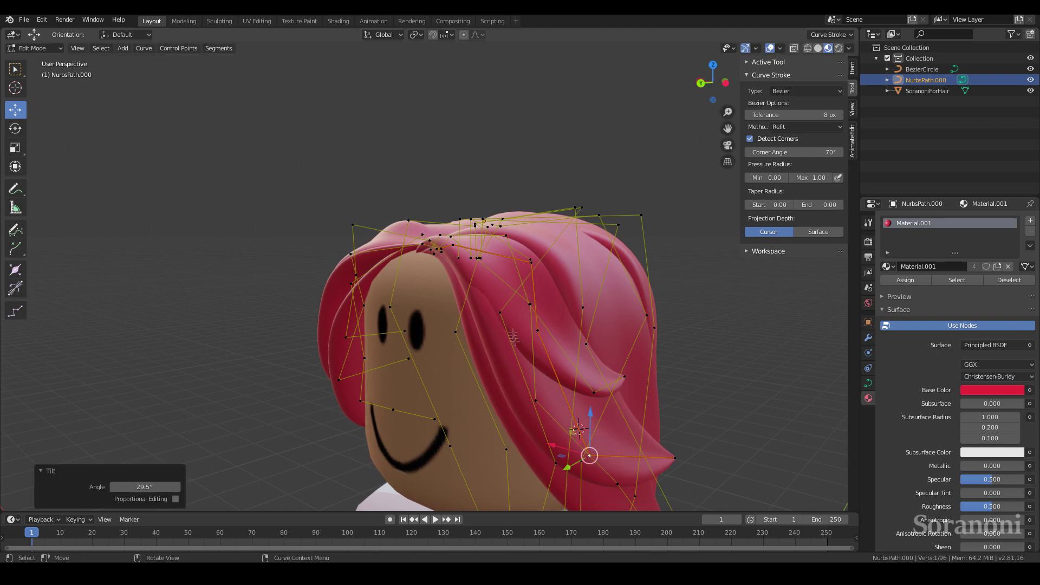
left_click(596, 341)
left_click(680, 432)
mouse_move(680, 432)
middle_mouse_down()
mouse_move(715, 411)
mouse_move(699, 404)
middle_mouse_up()
Re-enter Edit Mode on the hair and move the fringe points.
left_click(46, 50)
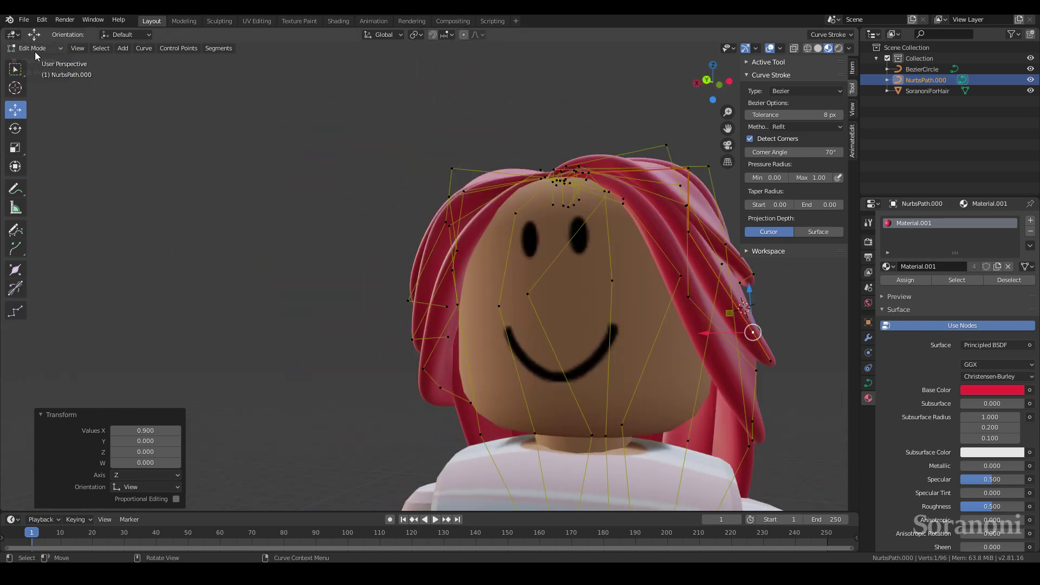
left_click(32, 61)
scroll(584, 359, "down", 3)
scroll(639, 360, "up", 6)
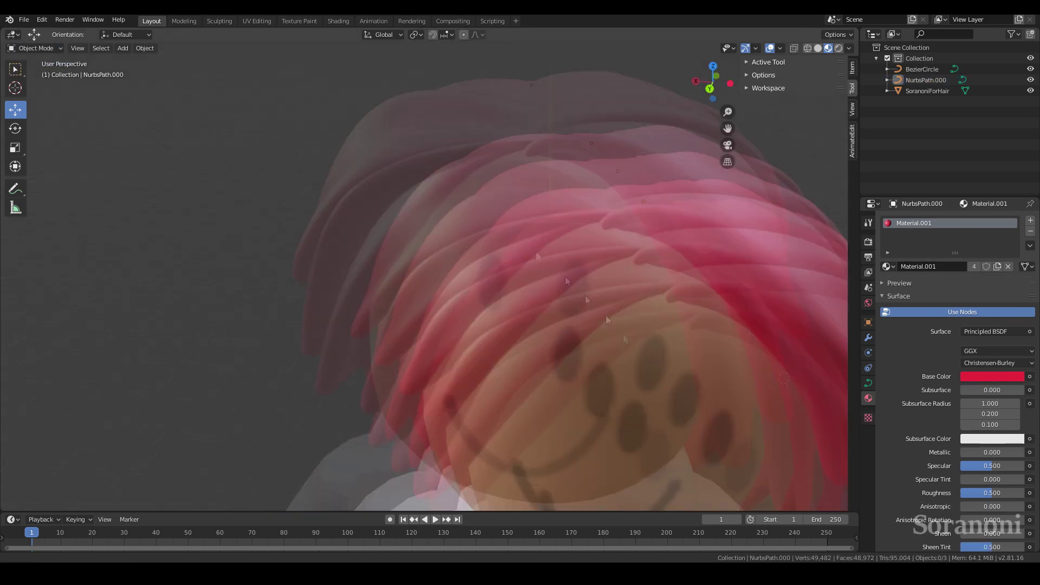
left_click(35, 72)
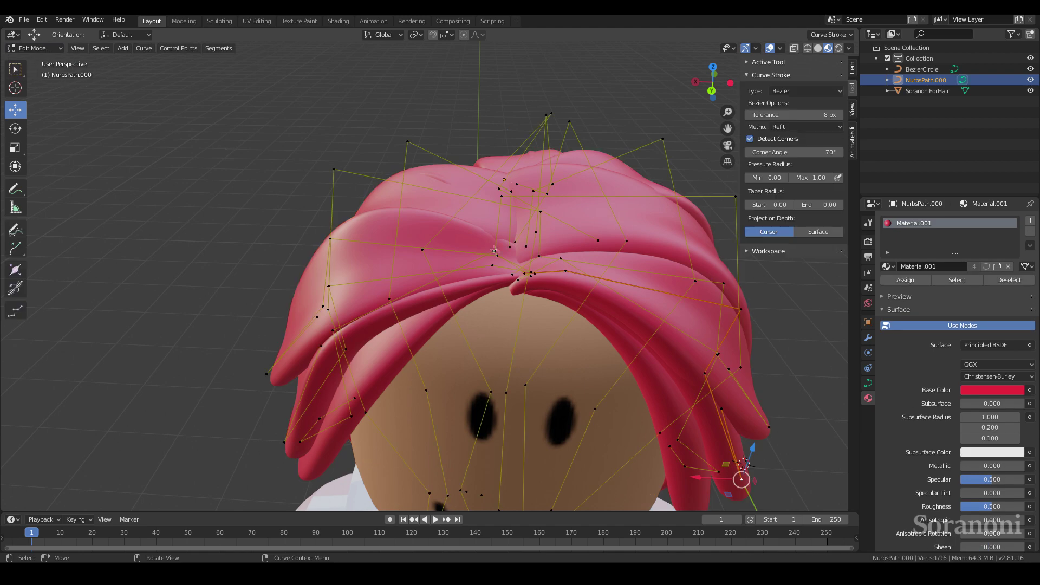
left_click(565, 391)
key("g")
left_click(569, 379)
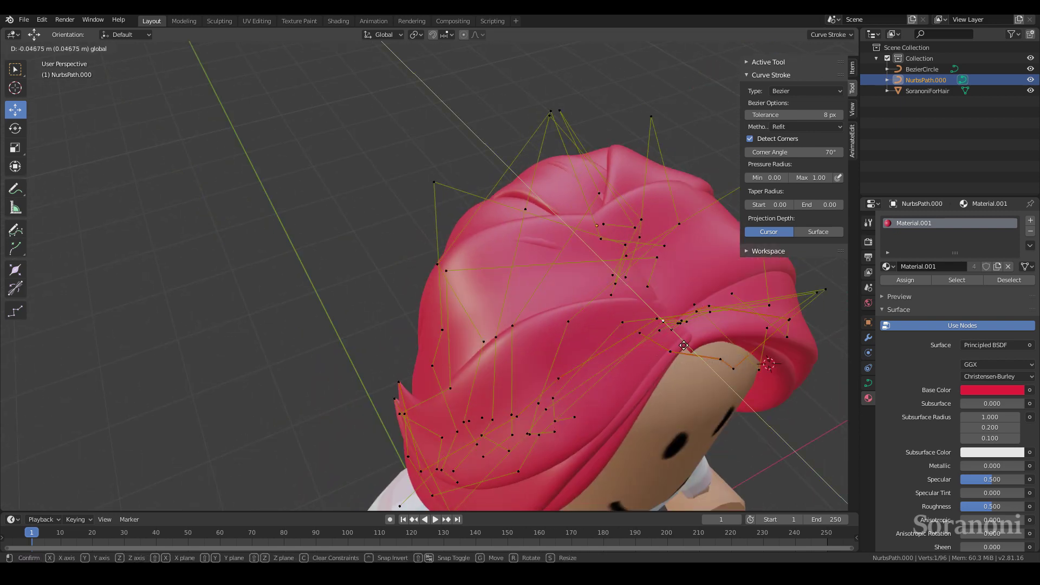
Reposition and slightly raise the points at the hair parting.
left_click(685, 345)
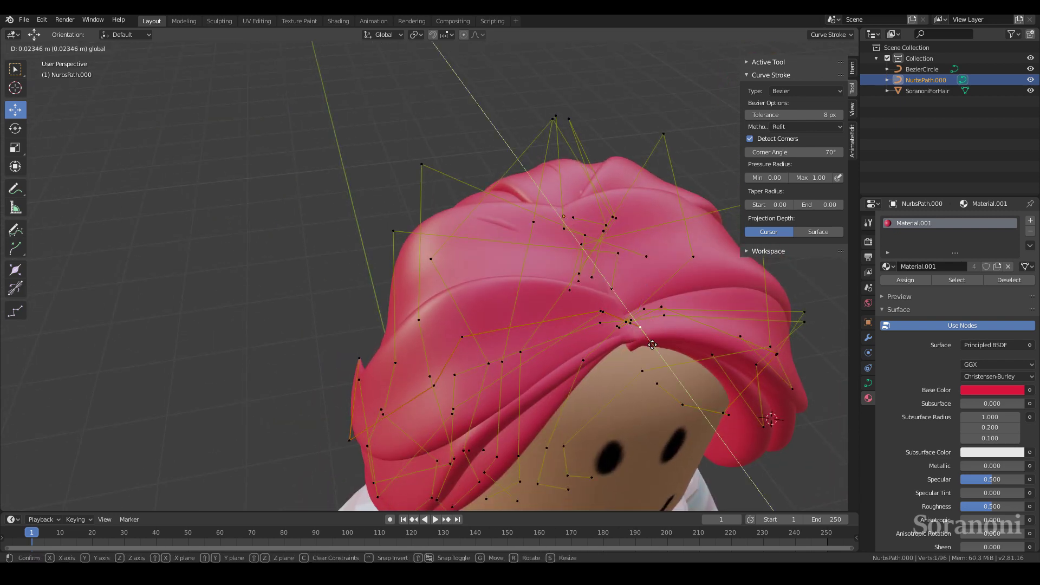
left_click(653, 346)
scroll(651, 347, "up", 5)
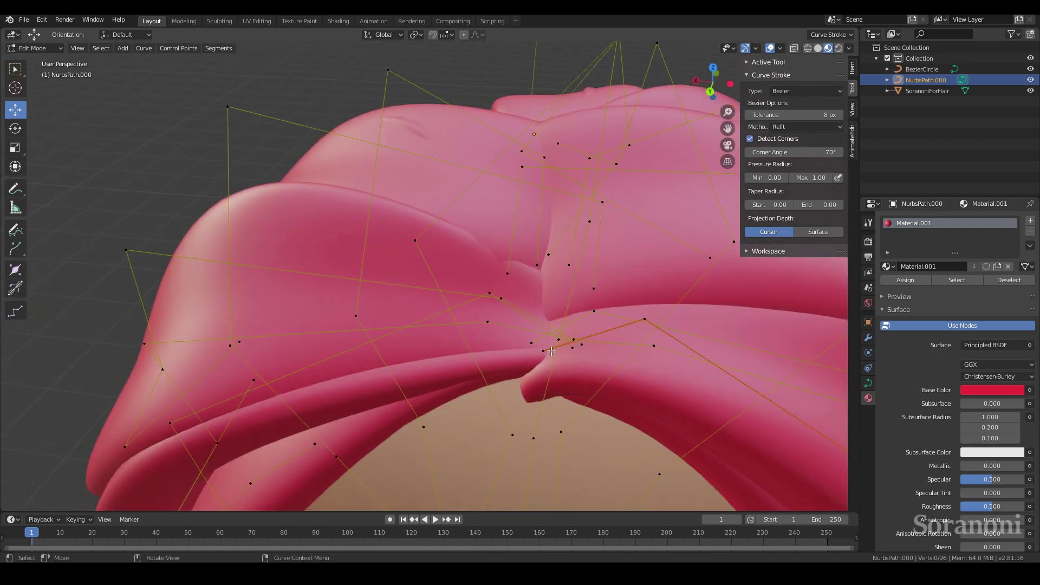
left_click(549, 317)
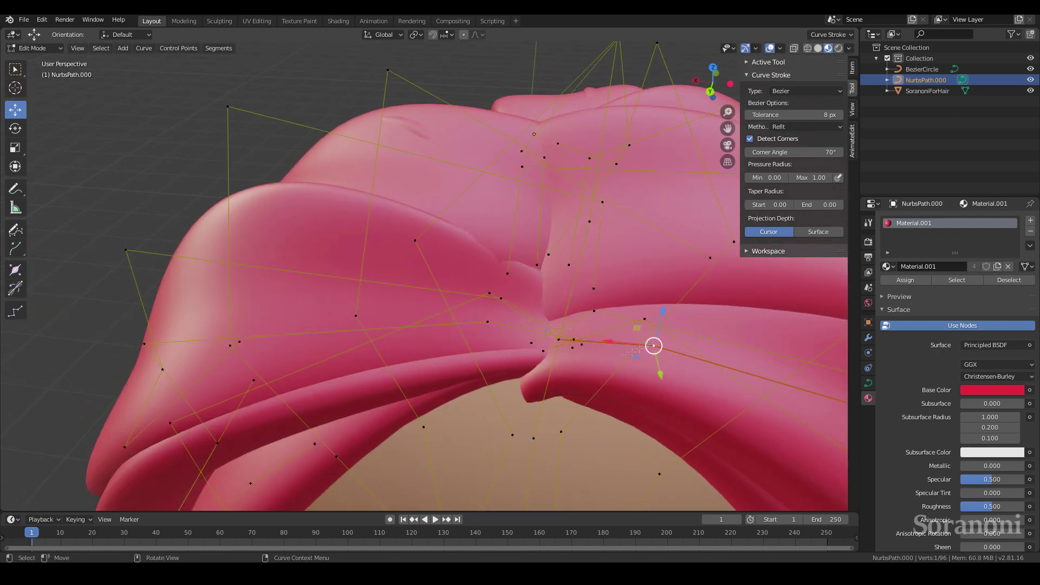
middle_click_drag(650, 344, 595, 321)
left_click(600, 295)
scroll(600, 294, "down", 5)
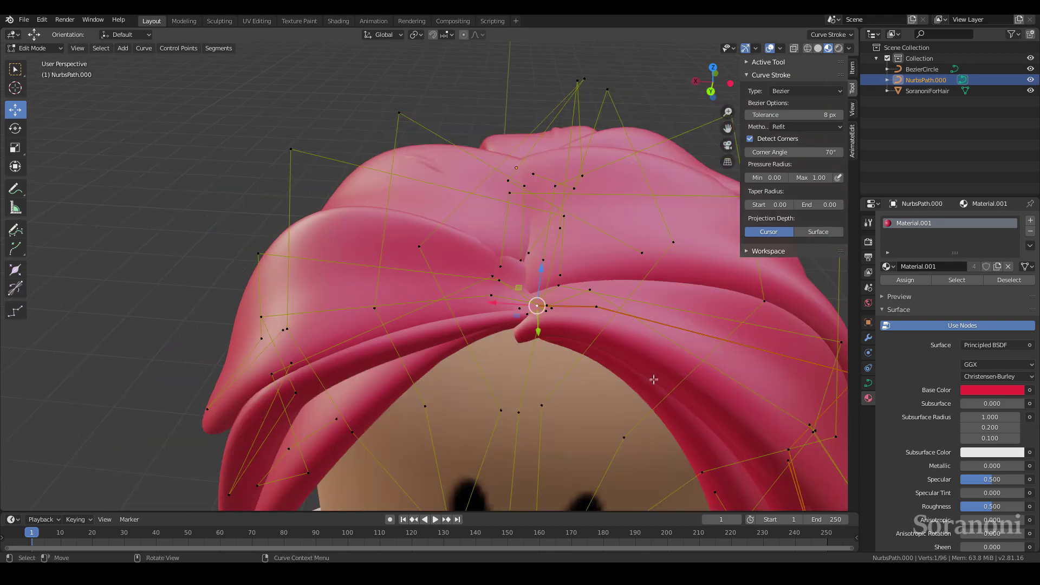
mouse_move(601, 295)
middle_mouse_down()
mouse_move(612, 363)
mouse_move(552, 344)
mouse_move(344, 376)
middle_mouse_up()
Adjust another parting point from a front view of the head.
mouse_move(394, 404)
middle_mouse_down()
mouse_move(523, 348)
mouse_move(482, 335)
mouse_move(533, 274)
middle_mouse_up()
scroll(523, 348, "up", 6)
scroll(482, 335, "up", 3)
scroll(483, 335, "down", 5)
scroll(533, 274, "up", 2)
middle_click_drag(659, 187, 536, 213)
scroll(536, 213, "up", 4)
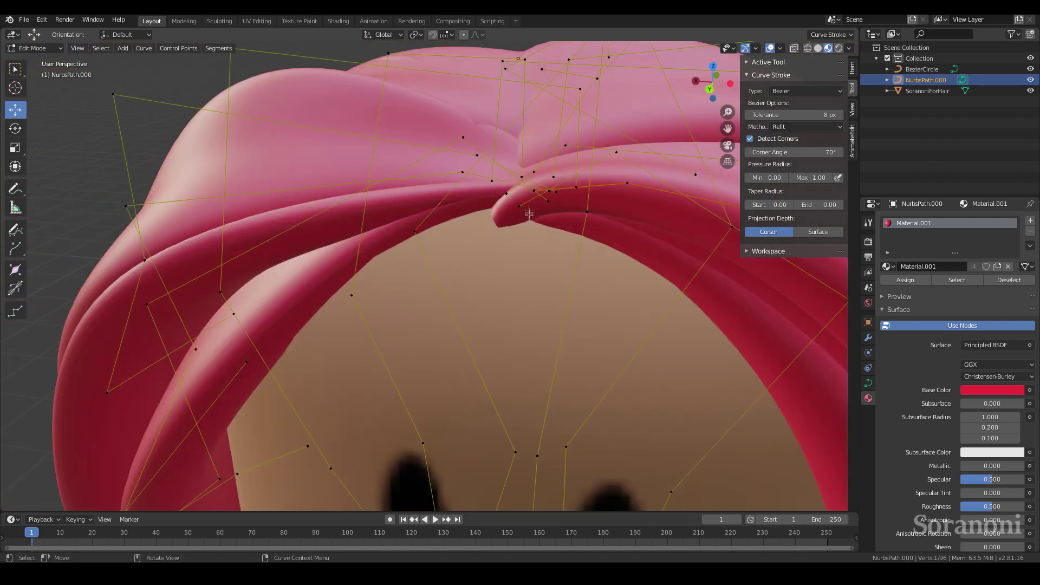
scroll(535, 213, "up", 2)
left_click(537, 177)
scroll(537, 177, "down", 6)
mouse_move(537, 177)
middle_mouse_down()
mouse_move(701, 382)
mouse_move(706, 326)
middle_mouse_up()
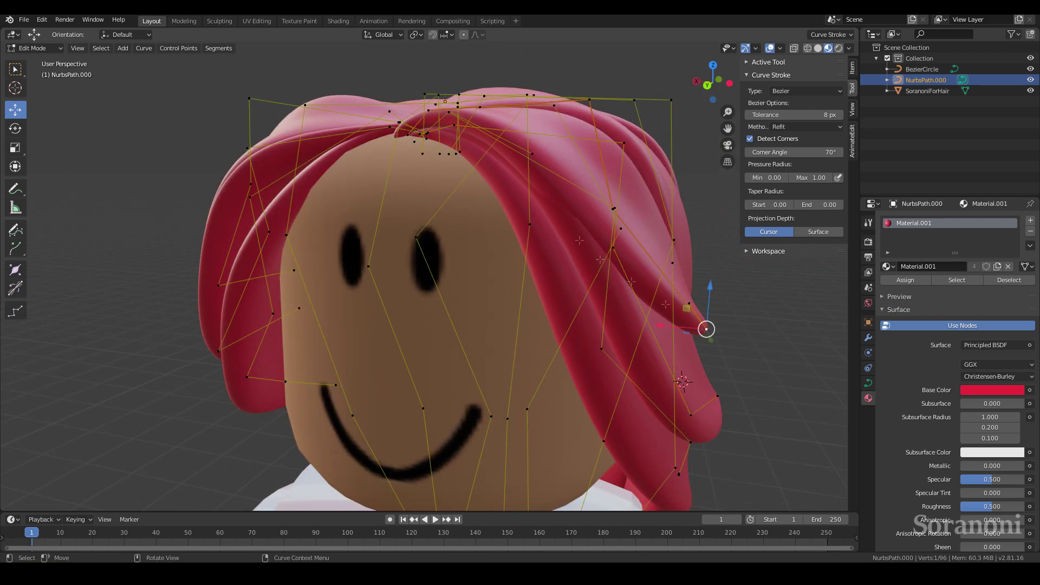
Move a crown point, thin it to 0.728, and return to Object Mode.
scroll(706, 326, "up", 5)
middle_click_drag(488, 249, 569, 253)
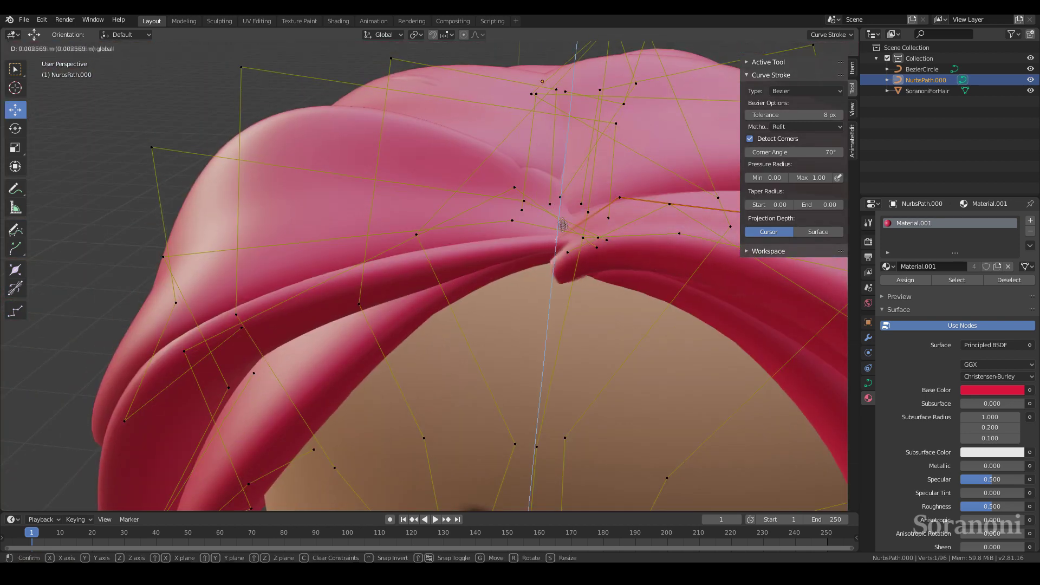
left_click(563, 225)
left_click(633, 256)
middle_click_drag(633, 256, 625, 304)
scroll(658, 340, "down", 4)
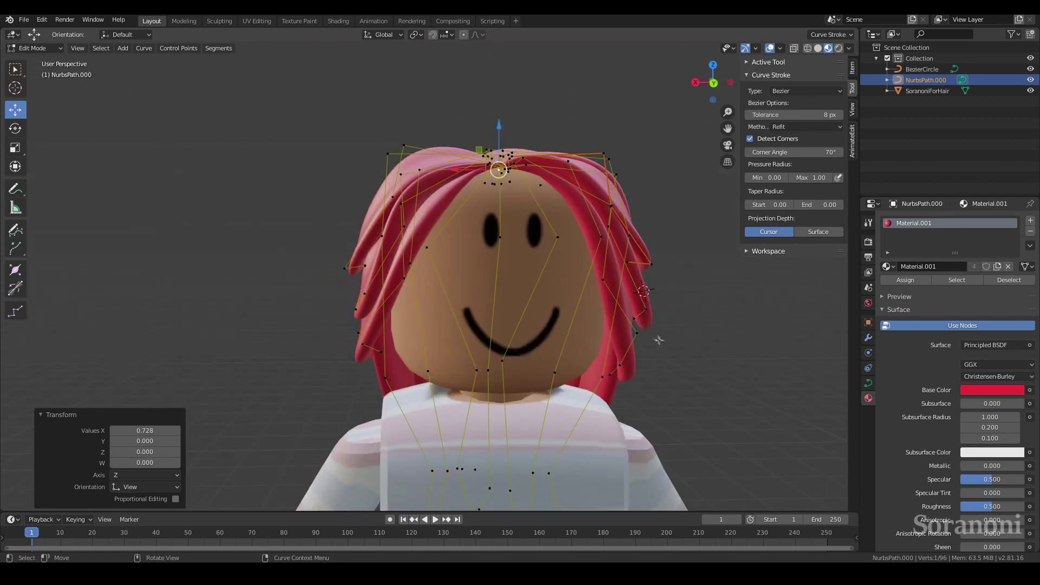
left_click(34, 60)
mouse_move(759, 290)
middle_mouse_down()
mouse_move(791, 307)
mouse_move(722, 332)
mouse_move(531, 311)
mouse_move(672, 346)
mouse_move(616, 256)
mouse_move(796, 302)
mouse_move(588, 274)
mouse_move(831, 298)
mouse_move(596, 295)
mouse_move(727, 297)
mouse_move(674, 274)
middle_mouse_up()
scroll(542, 271, "up", 4)
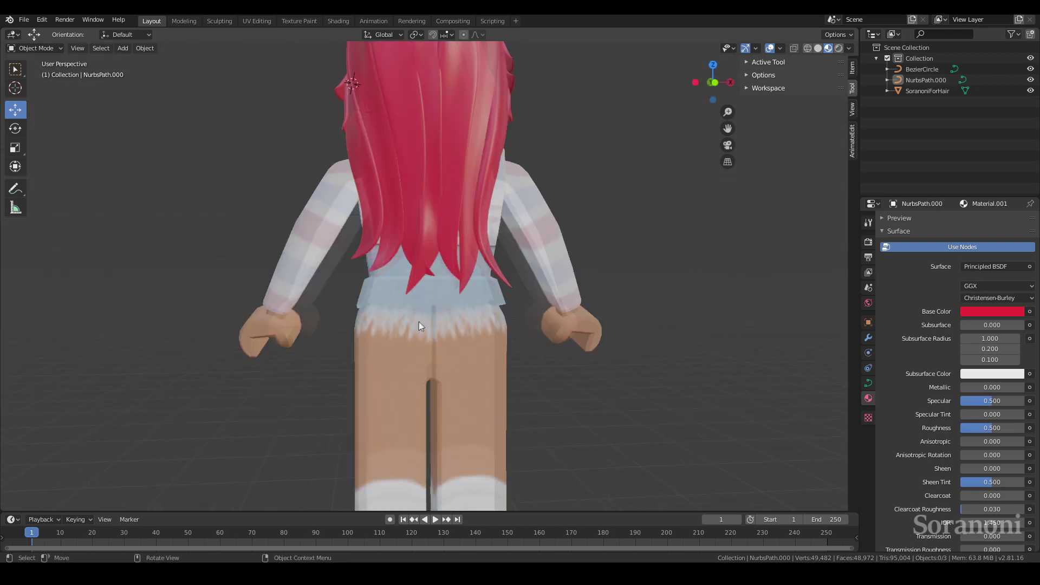
Shift the back strand tips of NurbsPath.000 by -0.2124 m and return to Object Mode.
scroll(432, 271, "up", 2)
key("Tab")
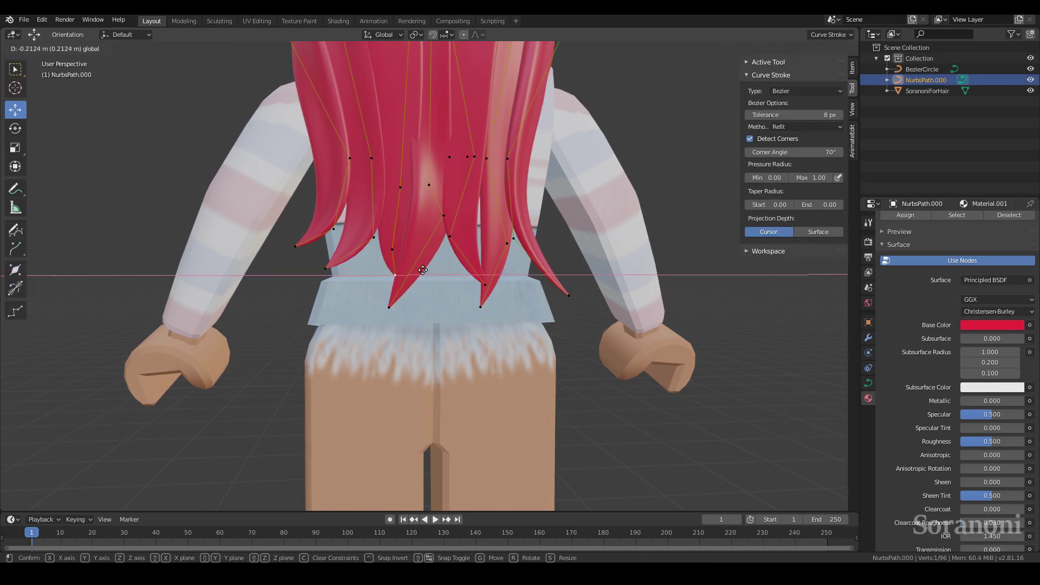
left_click(423, 270)
key("Tab")
scroll(423, 270, "down", 3)
mouse_move(423, 270)
middle_mouse_down()
mouse_move(631, 325)
mouse_move(650, 265)
mouse_move(610, 242)
mouse_move(590, 309)
middle_mouse_up()
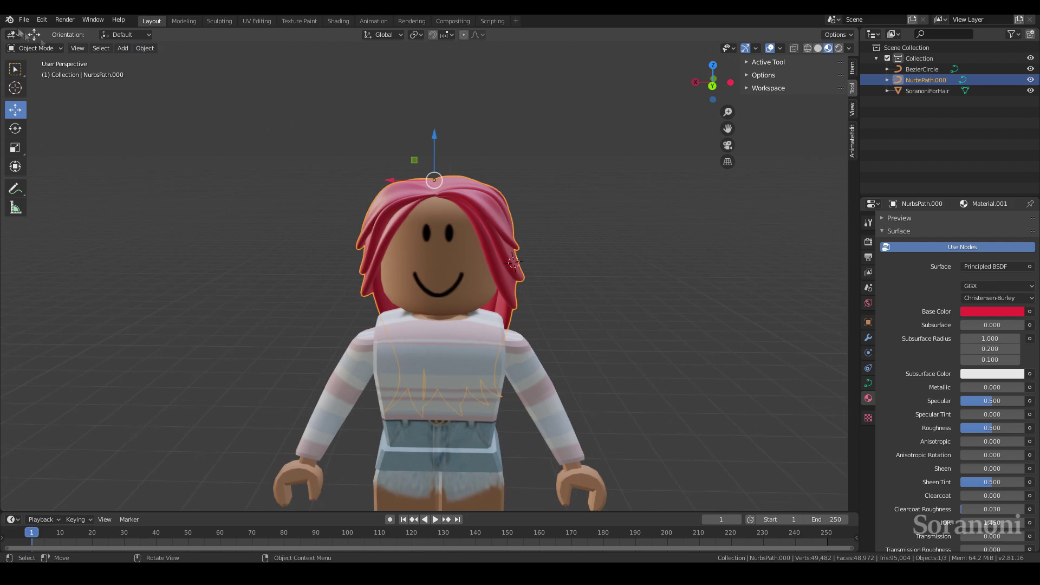
left_click(24, 19)
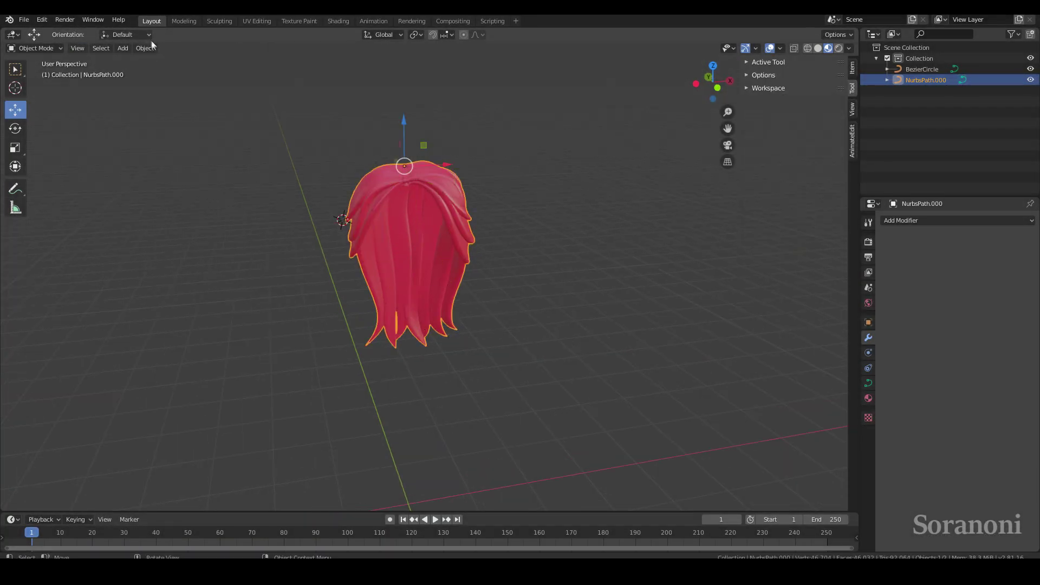
Convert the NurbsPath.000 hair curve into a mesh and inspect the result.
left_click(146, 49)
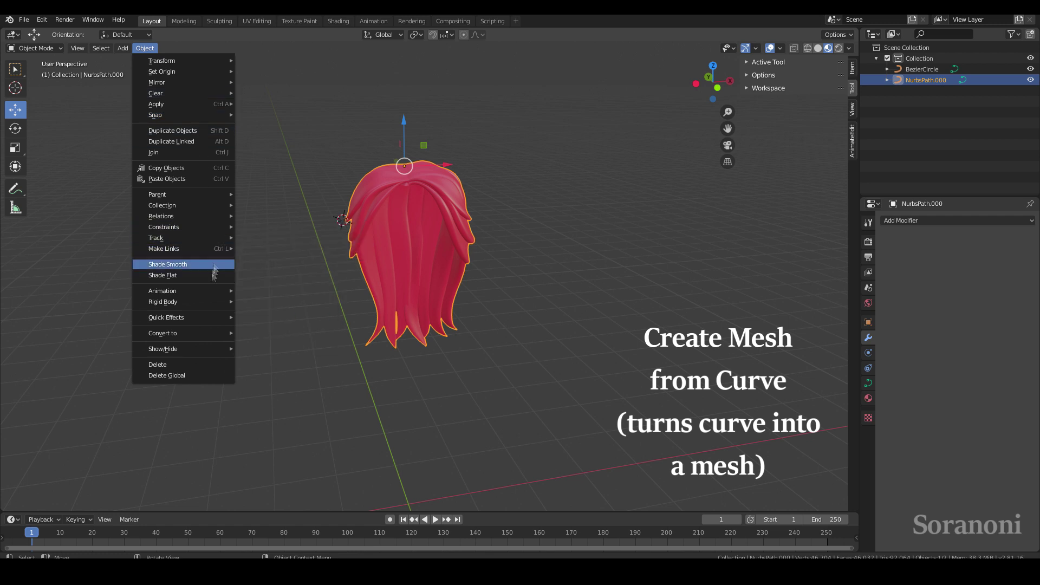
left_click(291, 349)
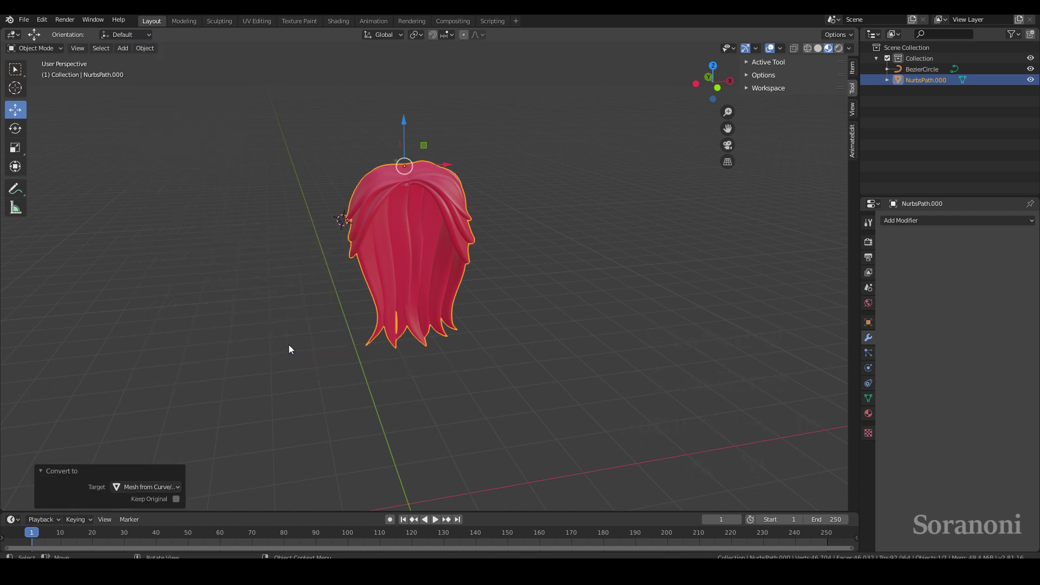
key("Tab")
middle_click_drag(491, 300, 714, 288)
key("Tab")
mouse_move(618, 302)
middle_mouse_down()
mouse_move(514, 331)
mouse_move(472, 297)
middle_mouse_up()
left_click(25, 20)
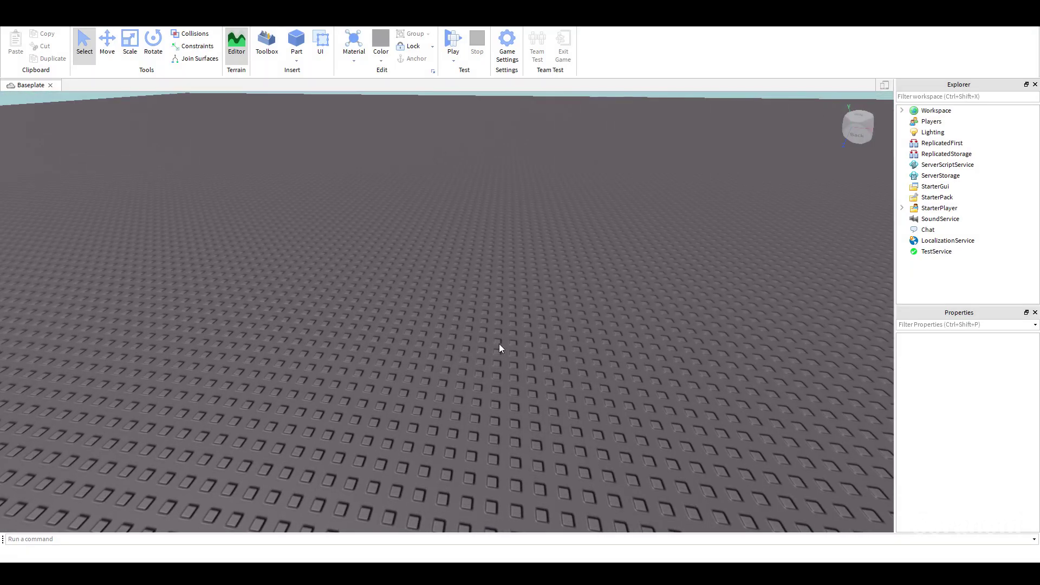
Insert a MeshPart into the Workspace through Explorer's Insert Object menu.
right_click(499, 344)
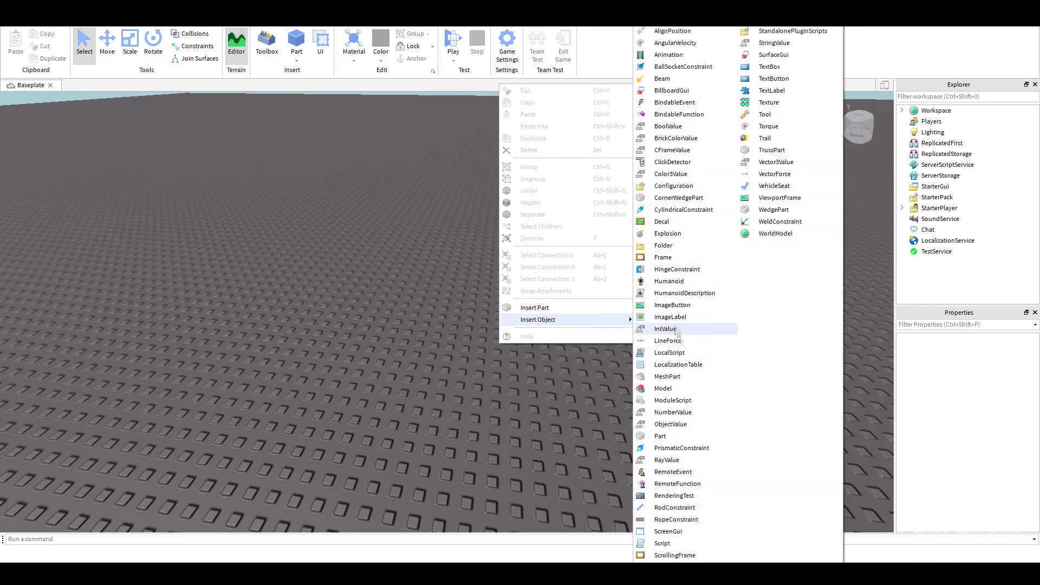
left_click(667, 376)
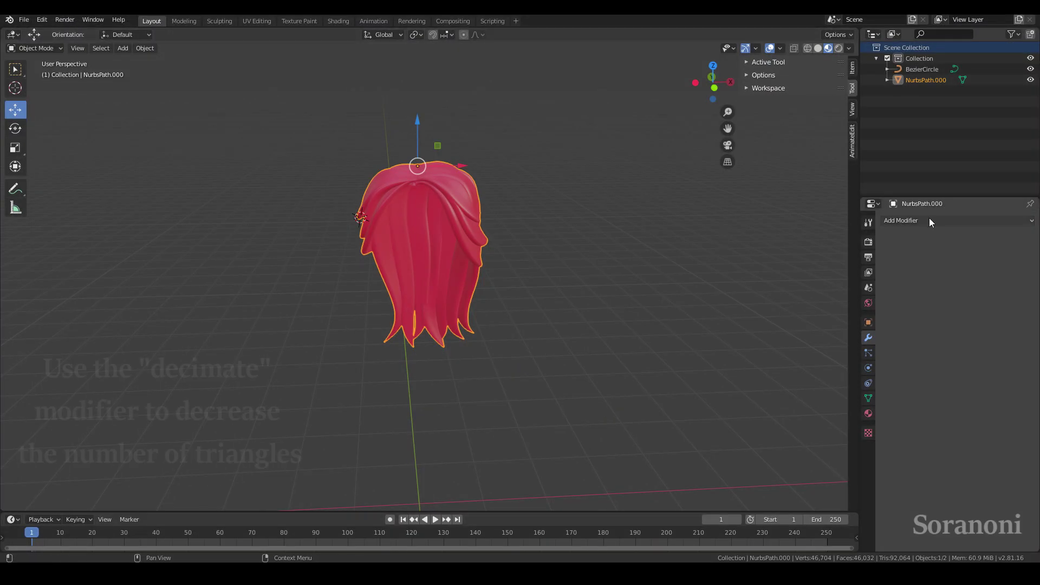
Add a Decimate modifier at ratio 0.0776, reducing the hair to 6,677 faces.
left_click(930, 221)
left_click(828, 291)
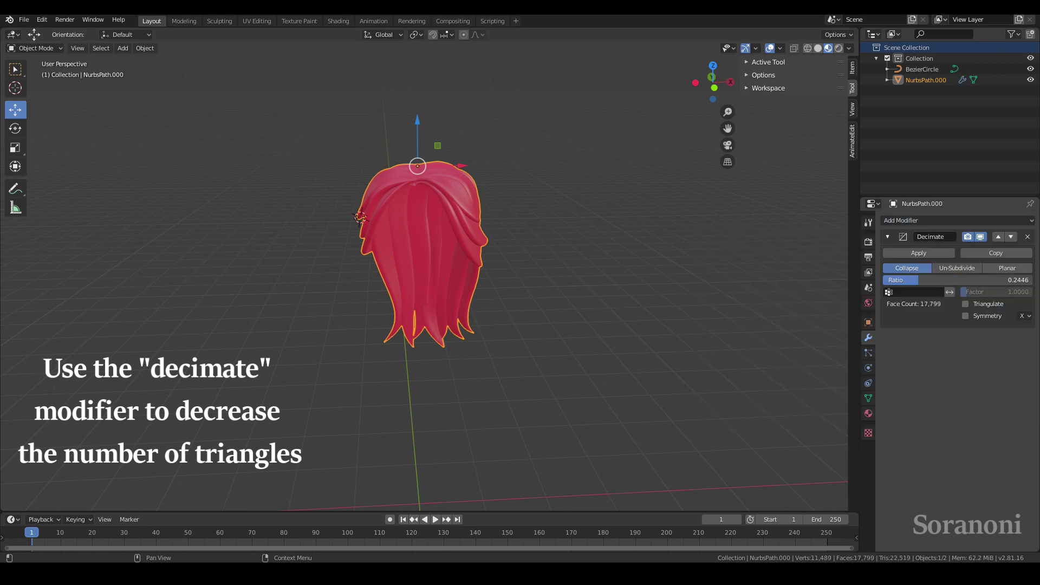
middle_click_drag(573, 330, 629, 325)
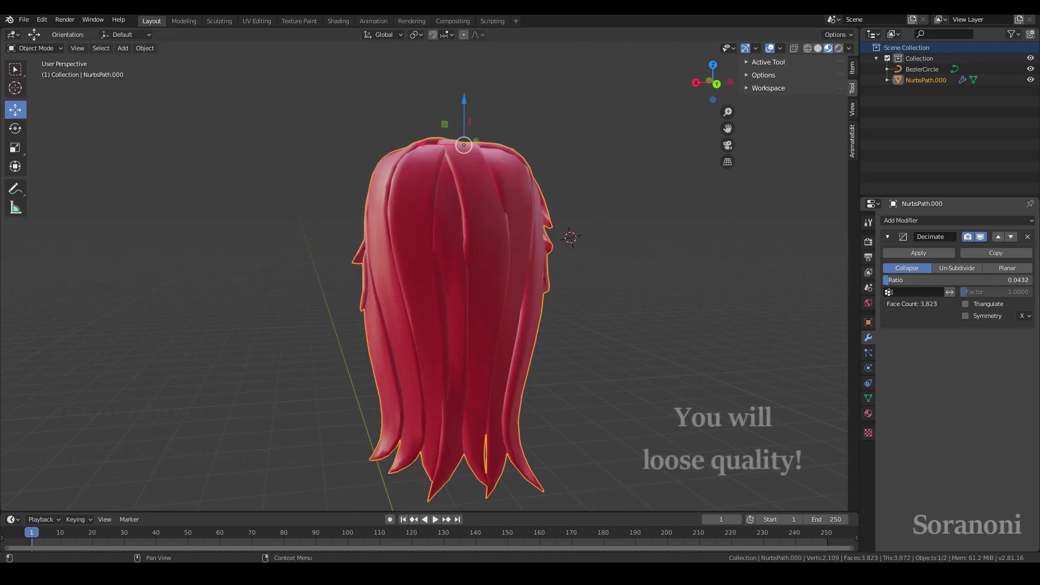
mouse_move(636, 325)
middle_mouse_down()
mouse_move(223, 372)
mouse_move(623, 321)
middle_mouse_up()
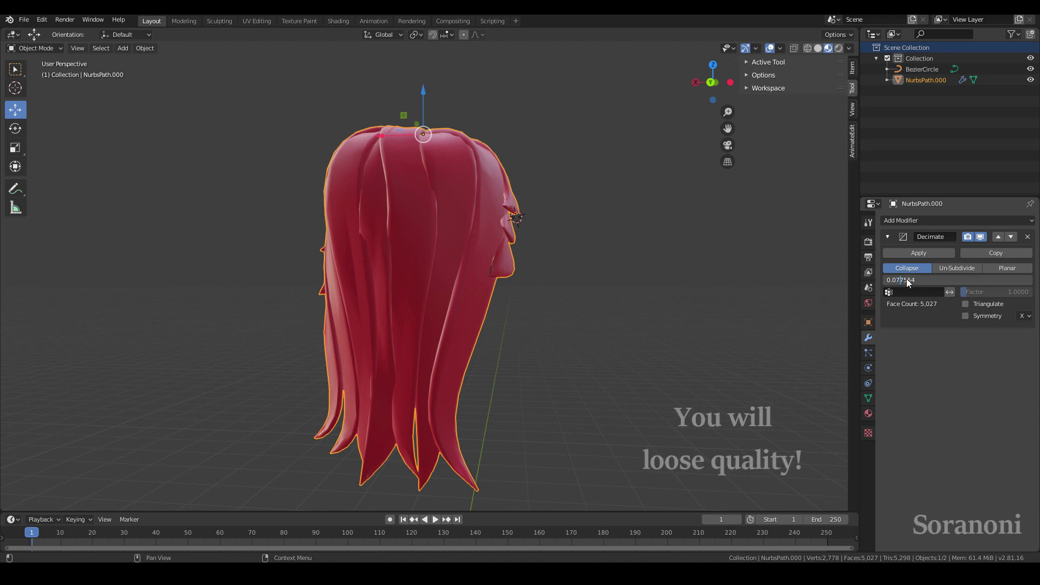
middle_click_drag(656, 295, 10, 305)
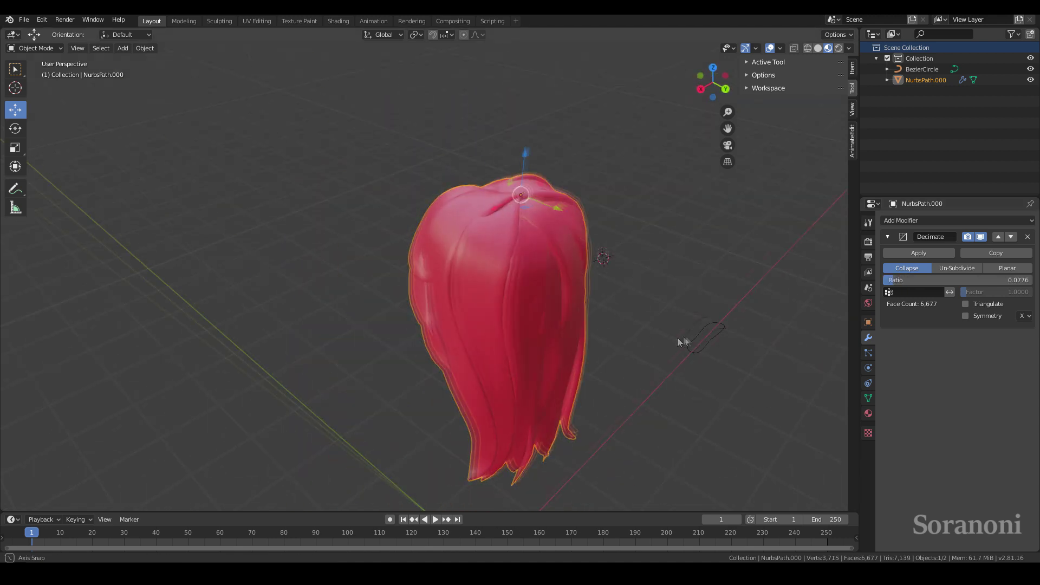
left_click(24, 19)
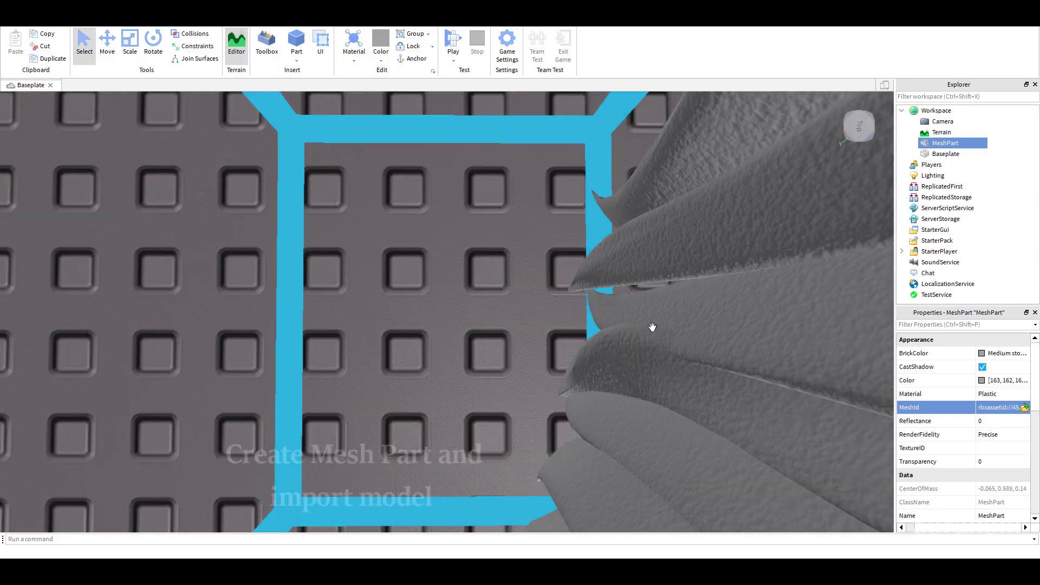
Frame the textured hair MeshPart and orbit around it to inspect the blonde texture.
key("f")
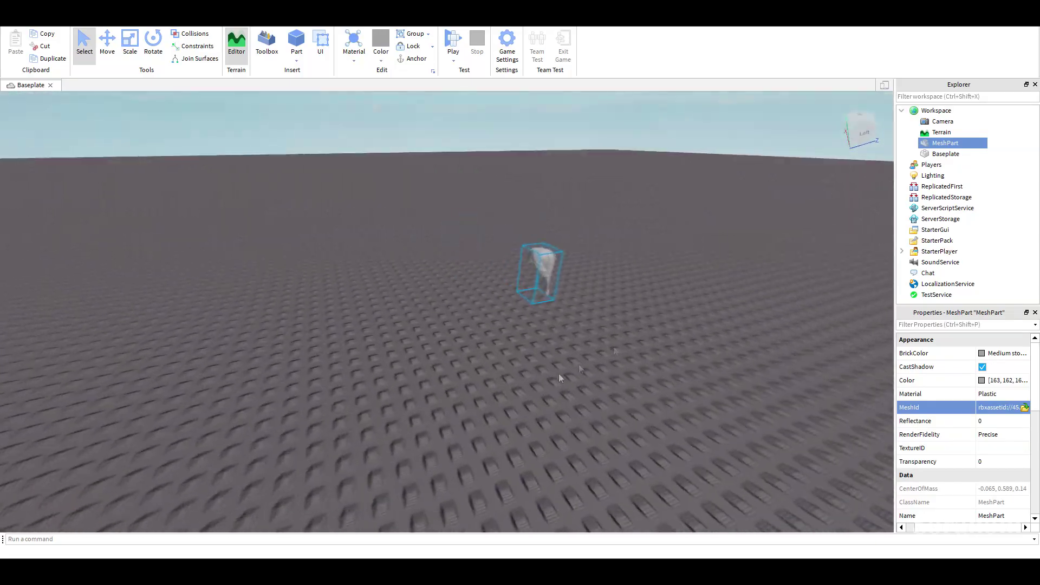
right_click_drag(562, 354, 561, 354)
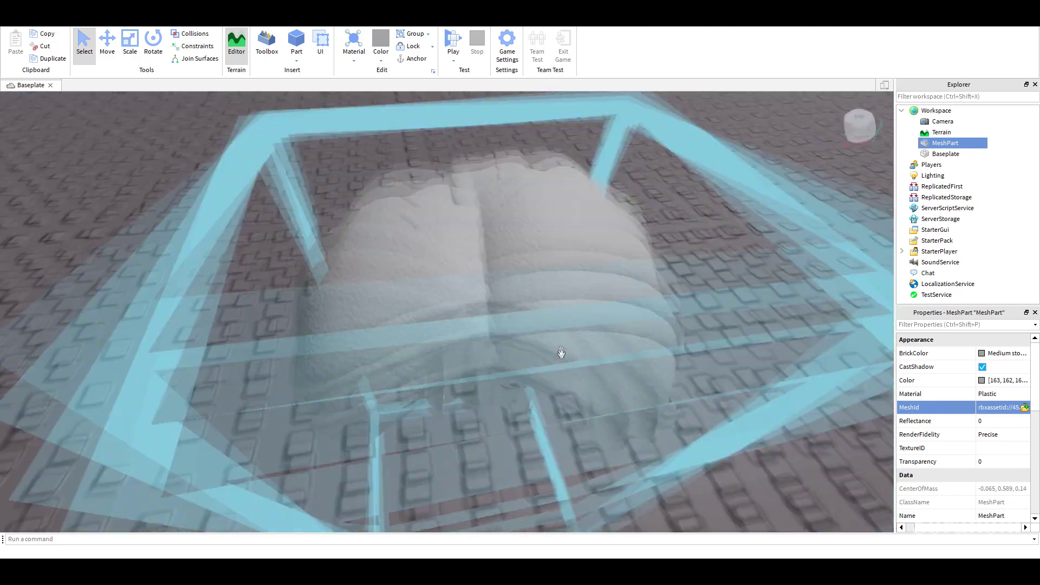
right_click_drag(561, 354, 562, 354)
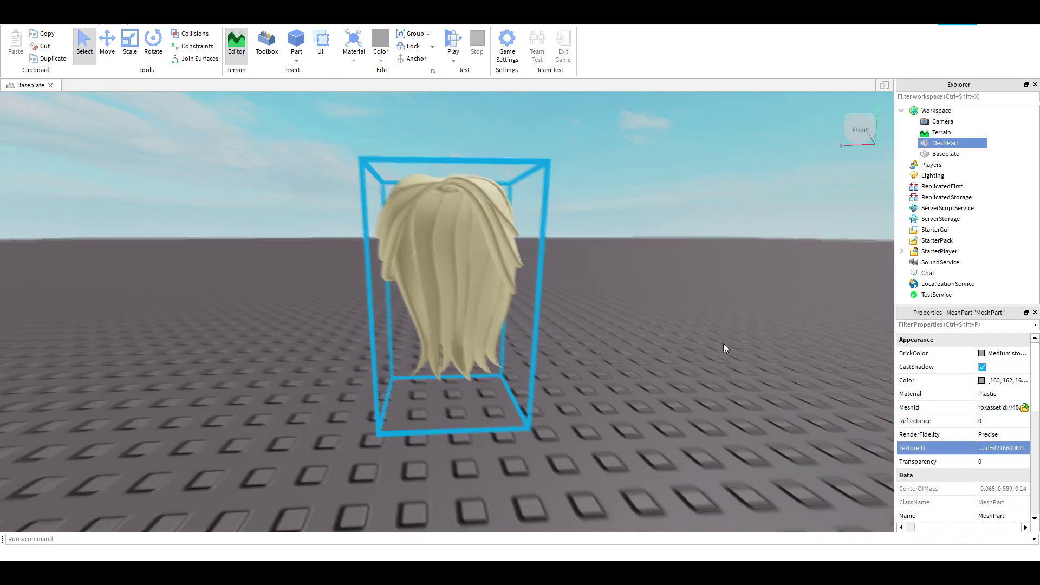
right_click_drag(671, 344, 671, 344)
key("f")
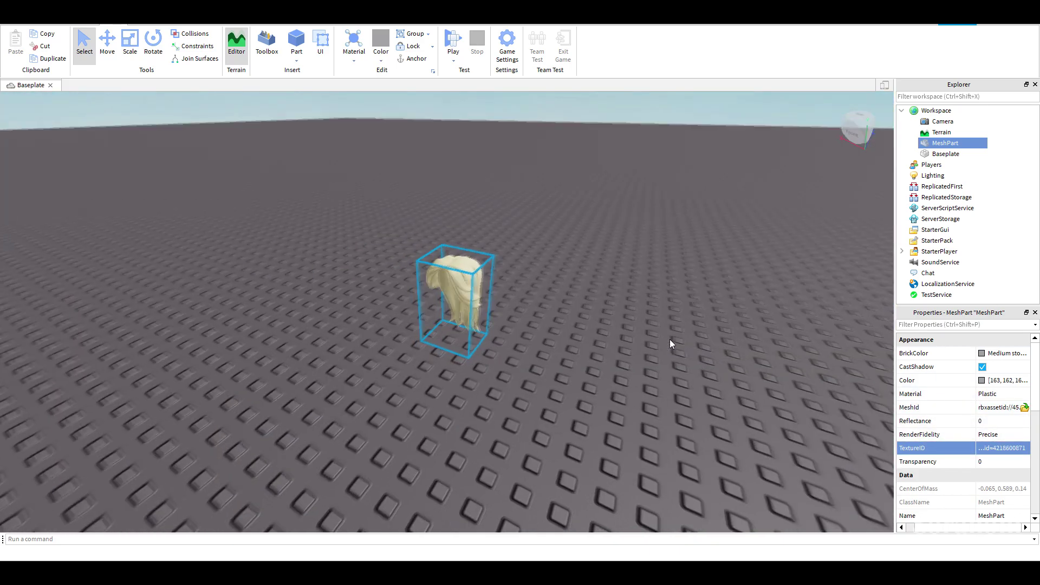
Deselect the hair mesh and bring up the Load Character plugin.
scroll(670, 339, "up", 5)
scroll(670, 339, "down", 5)
scroll(670, 339, "down", 5)
left_click(677, 348)
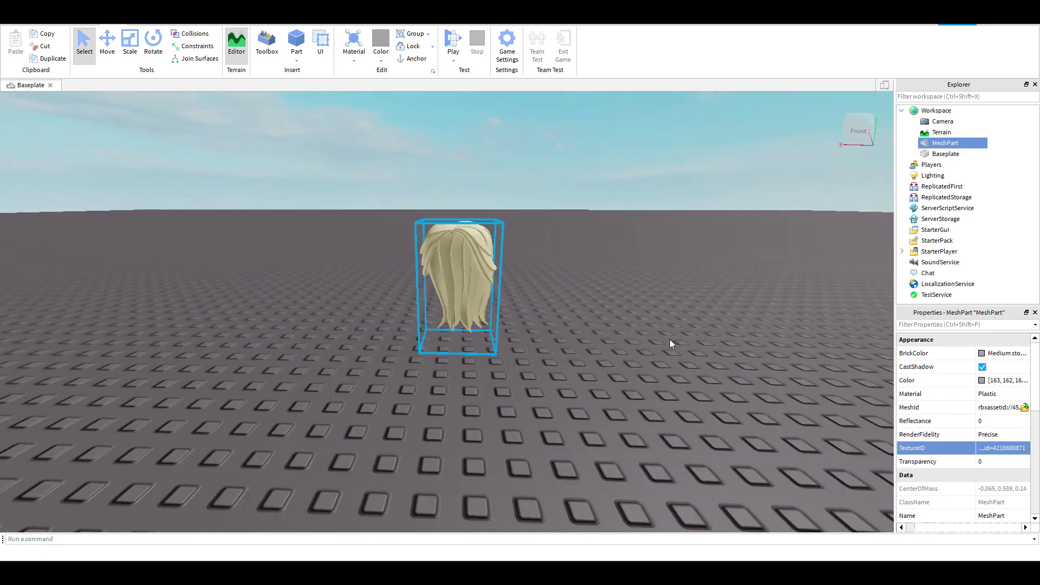
left_click(91, 40)
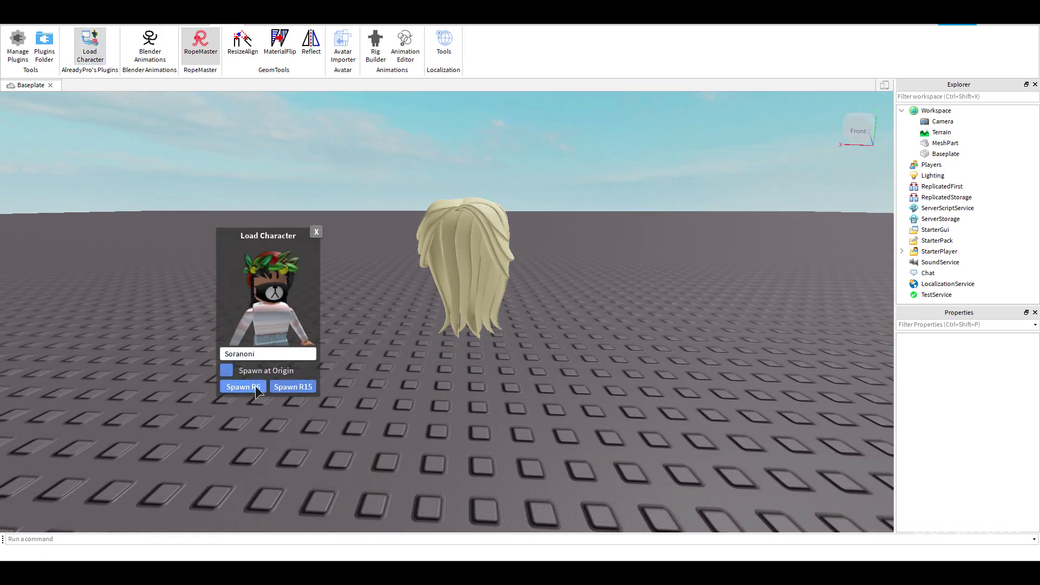
Spawn the R6 avatar and delete its bear mask and red beanie accessories.
left_click(317, 232)
key("f")
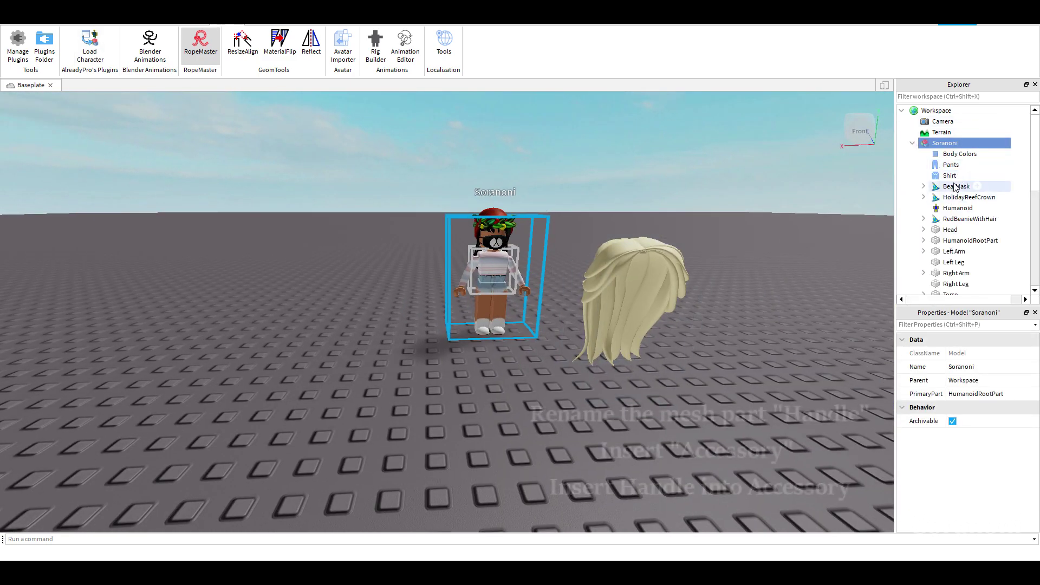
left_click(955, 187)
key("Delete")
key("Delete")
left_click(945, 199)
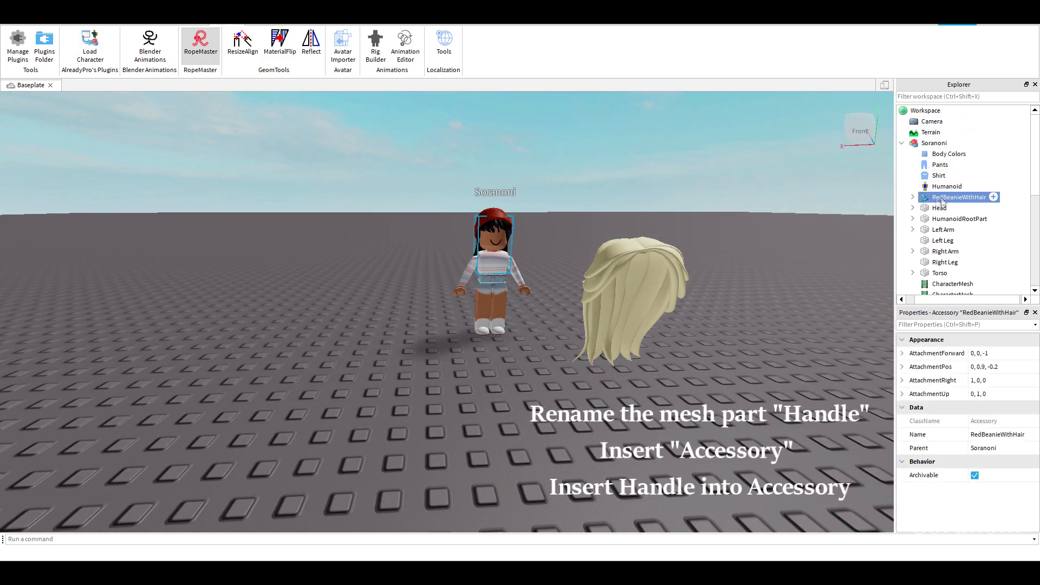
Copy the Head's HairAttachment and paste it into the hair Handle mesh.
left_click(675, 273)
scroll(944, 159, "up", 2)
left_click(945, 143)
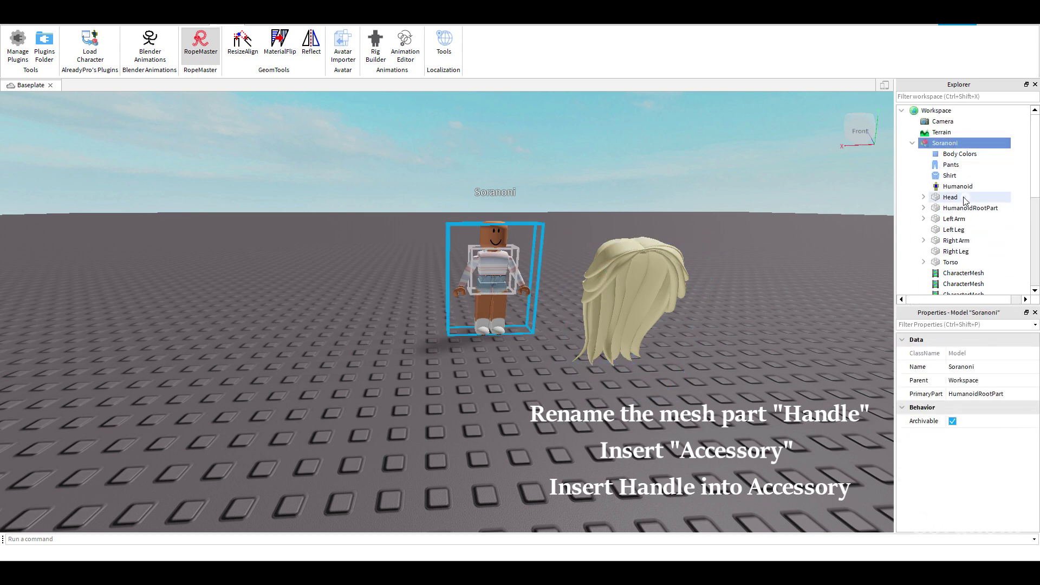
scroll(945, 143, "down", 2)
left_click(924, 164)
left_click(975, 198)
right_click(975, 198)
left_click(943, 218)
scroll(943, 228, "down", 2)
scroll(941, 236, "down", 3)
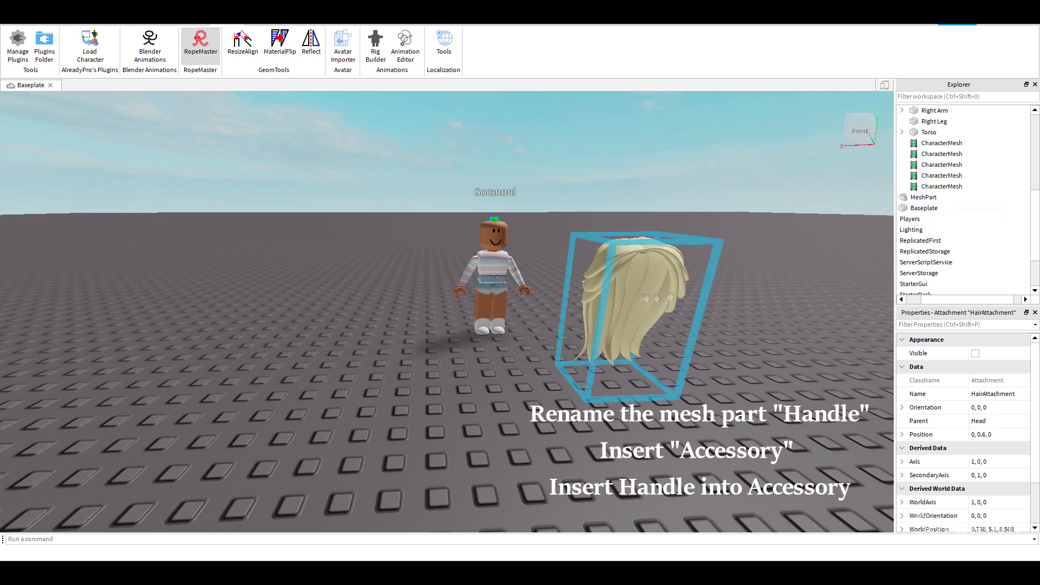
right_click(945, 197)
left_click(929, 225)
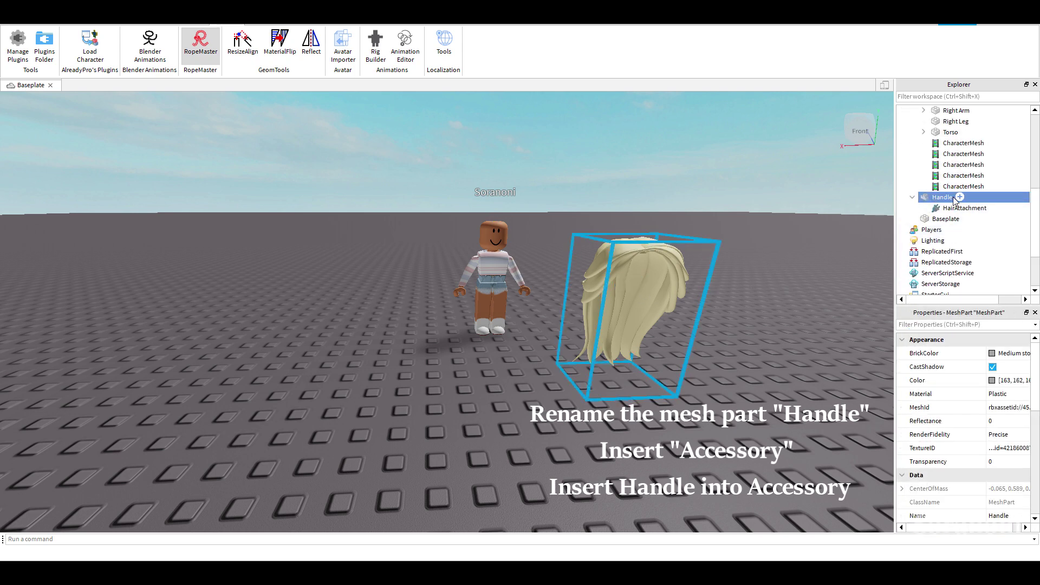
Add an Accessory named NewHair to the avatar and place the hair Handle inside it.
scroll(954, 179, "up", 5)
right_click(949, 142)
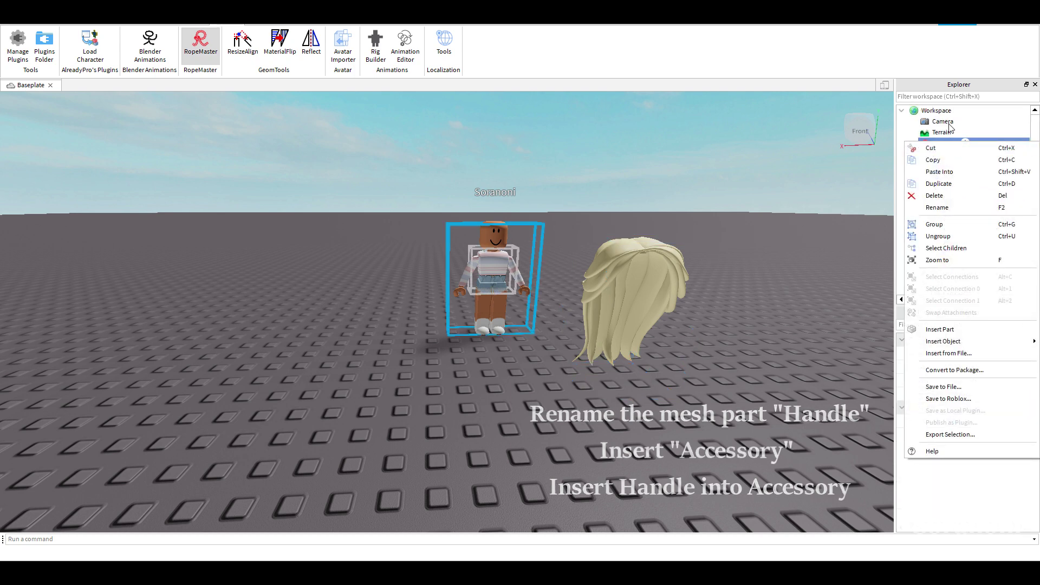
key("Escape")
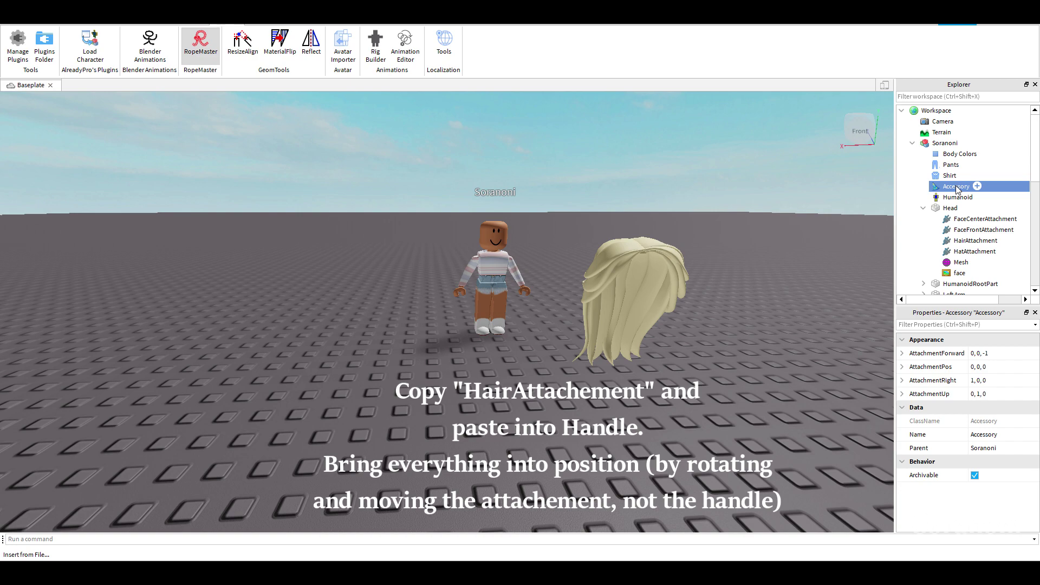
type("NewHair")
key("Return")
scroll(957, 187, "down", 4)
left_click(932, 240)
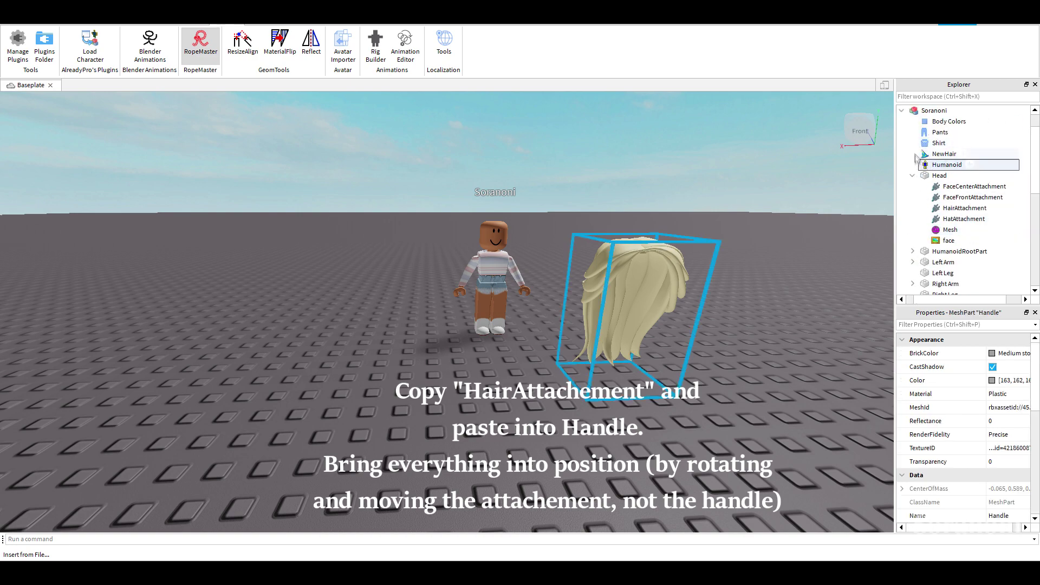
key("f")
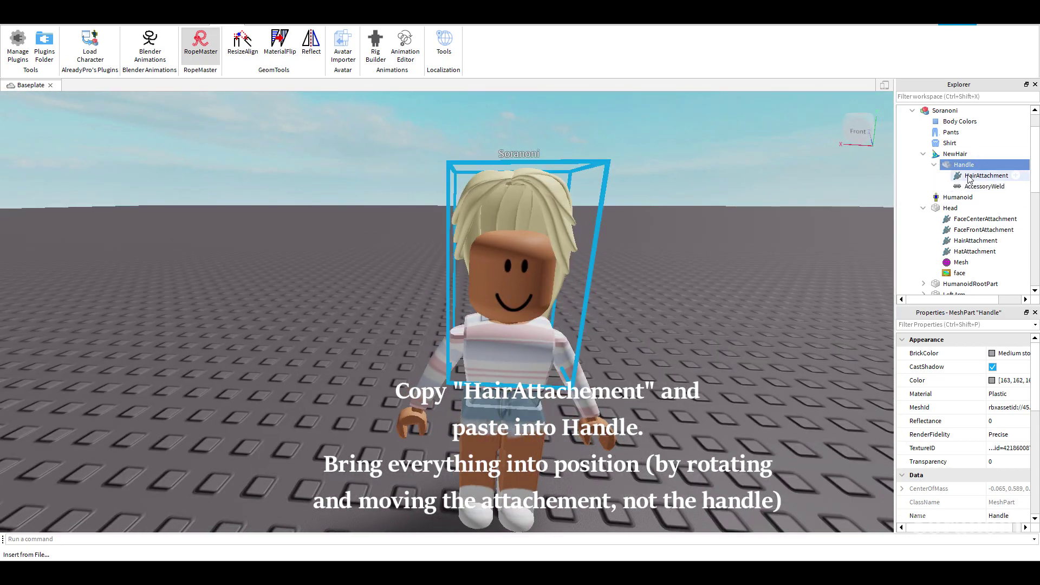
Rotate the Handle's HairAttachment so the hair turns to face forward on the avatar.
left_click(970, 176)
key("ctrl+4")
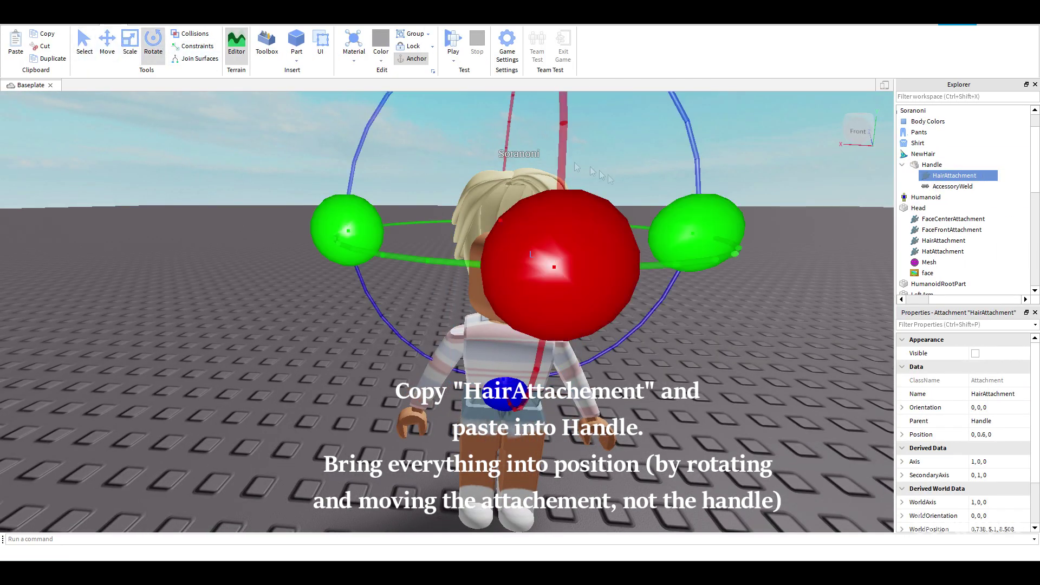
mouse_move(690, 221)
left_mouse_down()
mouse_move(394, 241)
mouse_move(418, 221)
left_mouse_up()
scroll(557, 239, "up", 5)
key("ctrl+2")
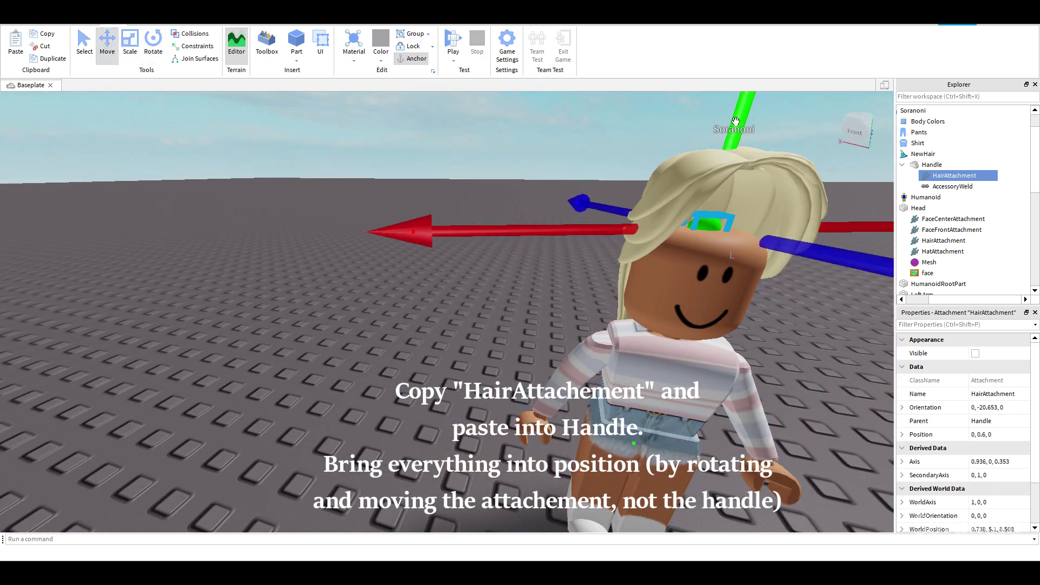
right_click_drag(765, 214, 528, 150)
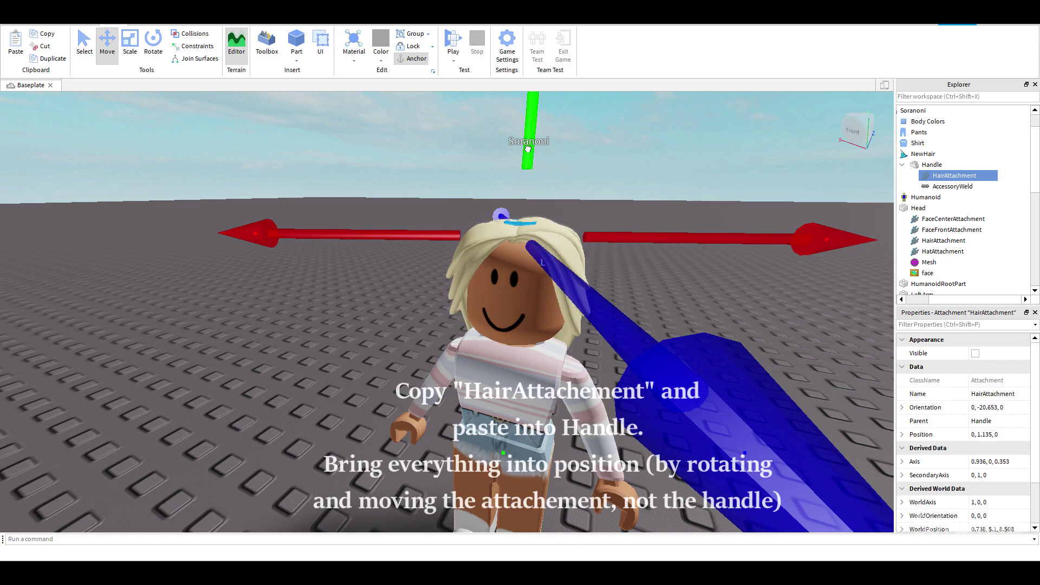
left_click(152, 50)
left_click_drag(791, 279, 851, 283)
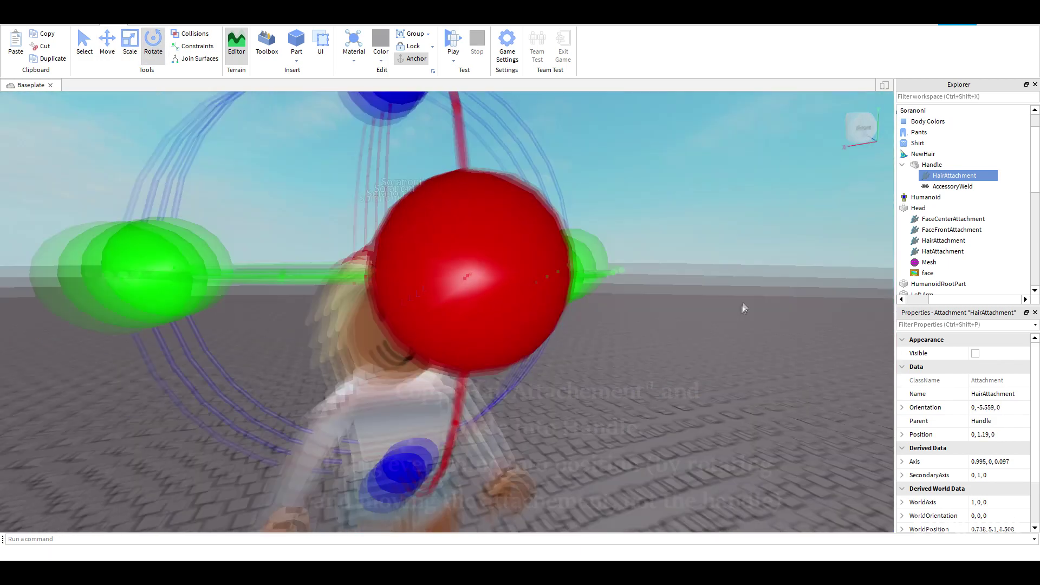
right_click_drag(852, 282, 727, 349)
left_click(674, 450)
right_click_drag(674, 444, 674, 441)
scroll(675, 441, "up", 3)
scroll(674, 441, "down", 2)
Fine-tune the HairAttachment to about -10.282° and lower it near Y 1.271 to fit the head.
left_click(955, 175)
right_click_drag(719, 241, 688, 185)
scroll(725, 238, "up", 3)
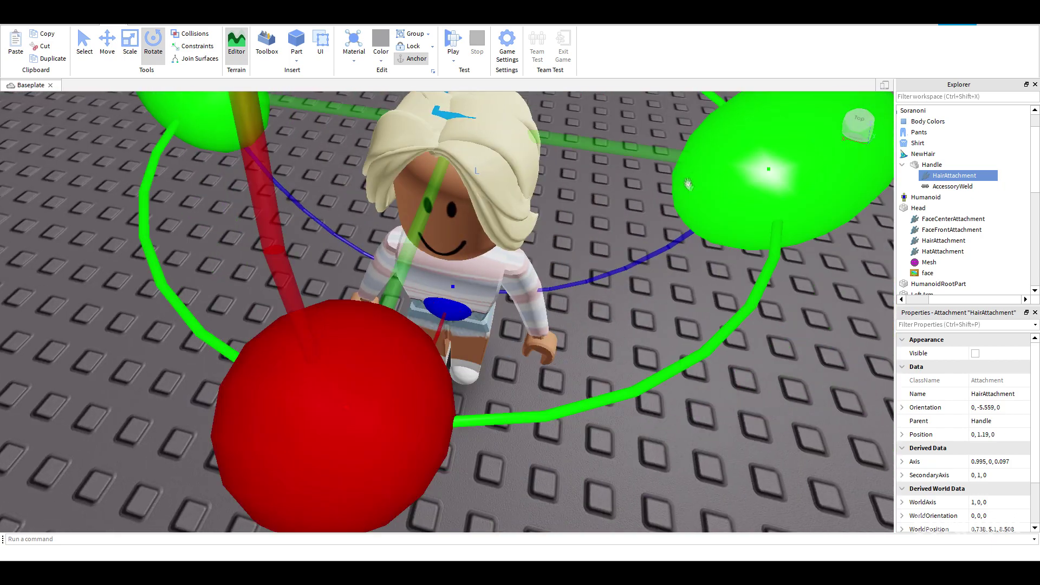
left_click_drag(753, 189, 745, 194)
key("ctrl+2")
right_click_drag(746, 194, 480, 116)
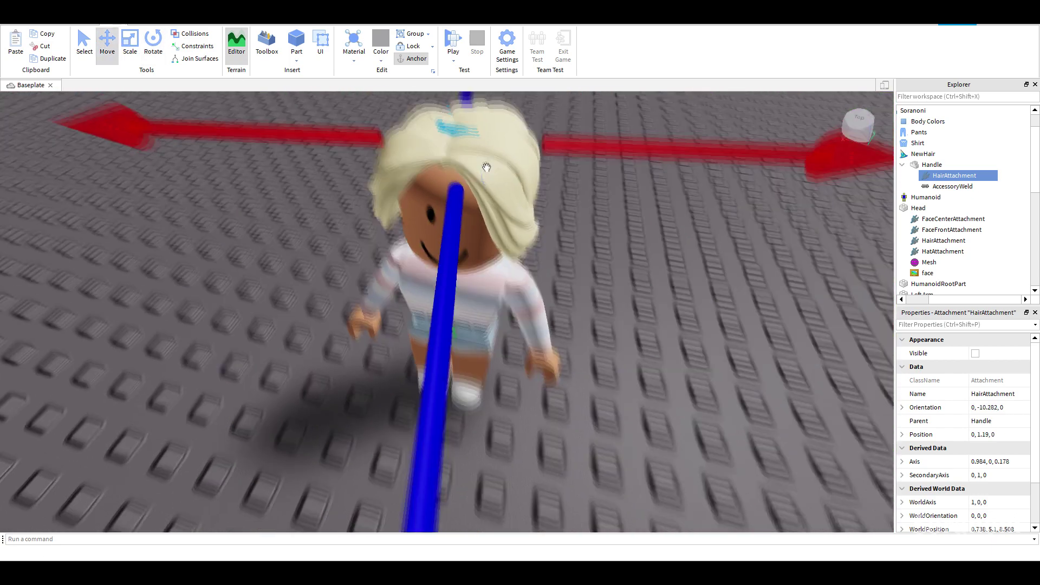
left_click_drag(482, 103, 482, 106)
right_click_drag(562, 182, 523, 171)
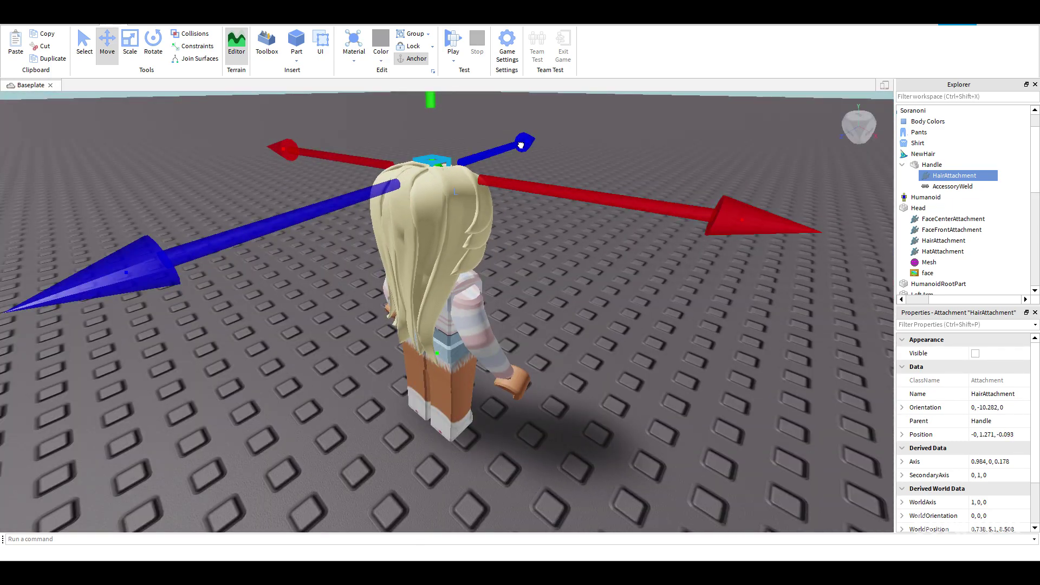
mouse_move(519, 145)
right_mouse_down()
mouse_move(681, 285)
mouse_move(667, 319)
mouse_move(674, 312)
mouse_move(651, 292)
mouse_move(669, 314)
mouse_move(690, 254)
right_mouse_up()
left_click(682, 285)
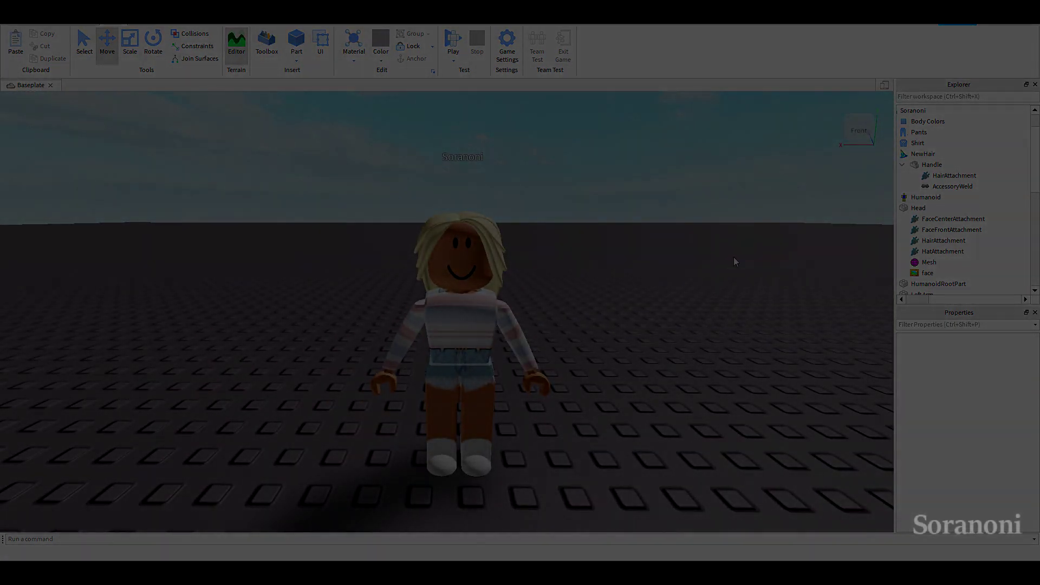